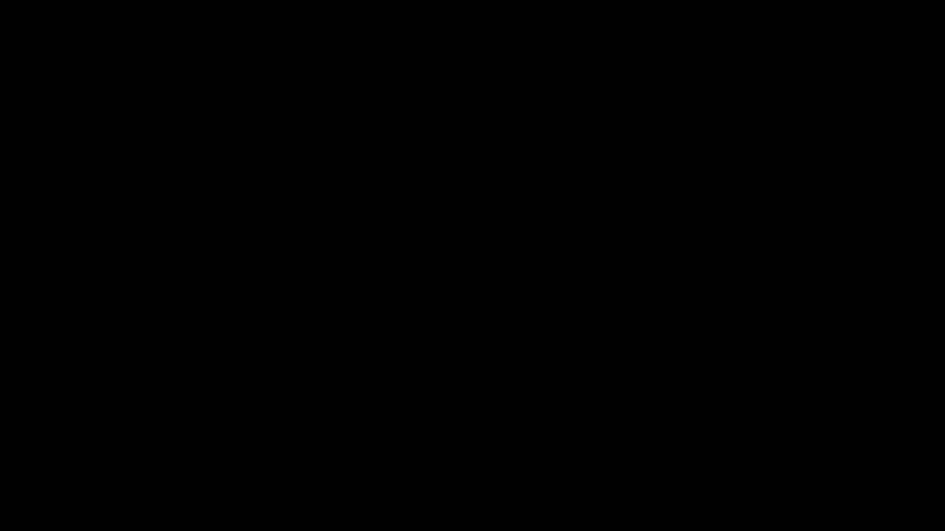
- Open a blank Word document and fill it with five sample paragraphs using =rand()
{"action": "right_click", "coordinate": [677, 59]}
{"action": "left_click", "coordinate": [682, 95]}
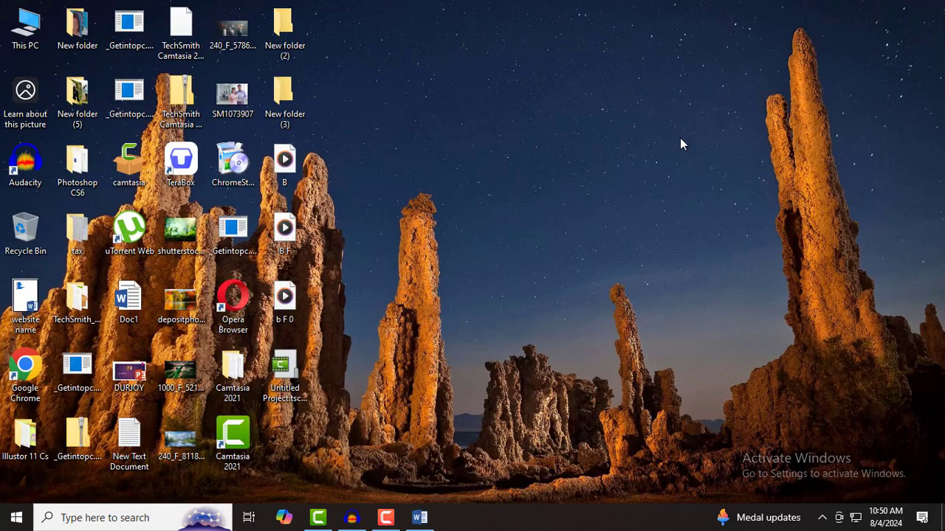
{"action": "left_click", "coordinate": [420, 517]}
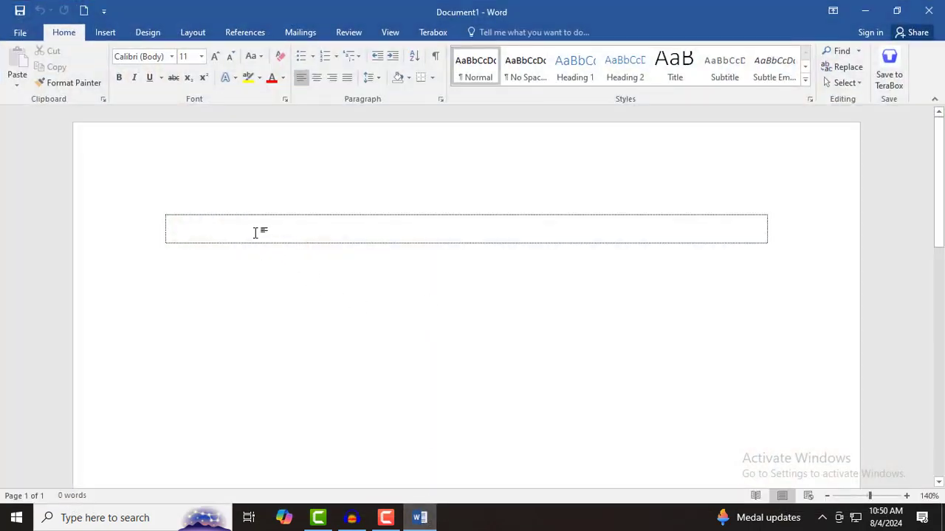
{"action": "type", "text": "=ra"}
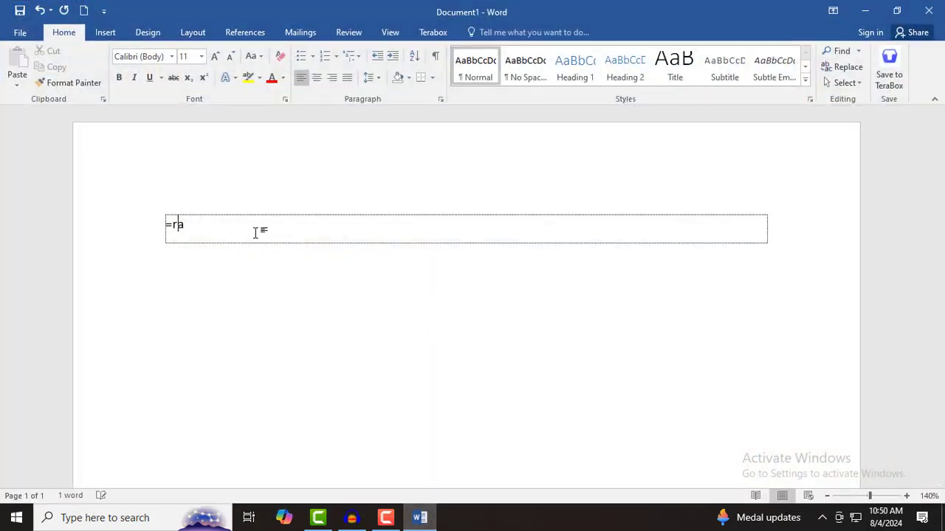
{"action": "type", "text": "nd()"}
{"action": "key", "text": "Return"}
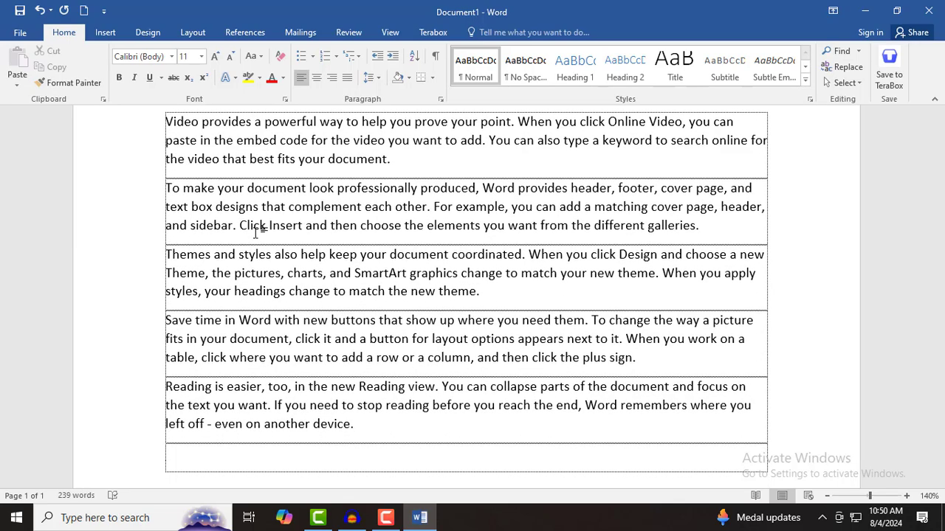
{"action": "scroll", "coordinate": [345, 297], "scroll_direction": "up", "scroll_amount": 3}
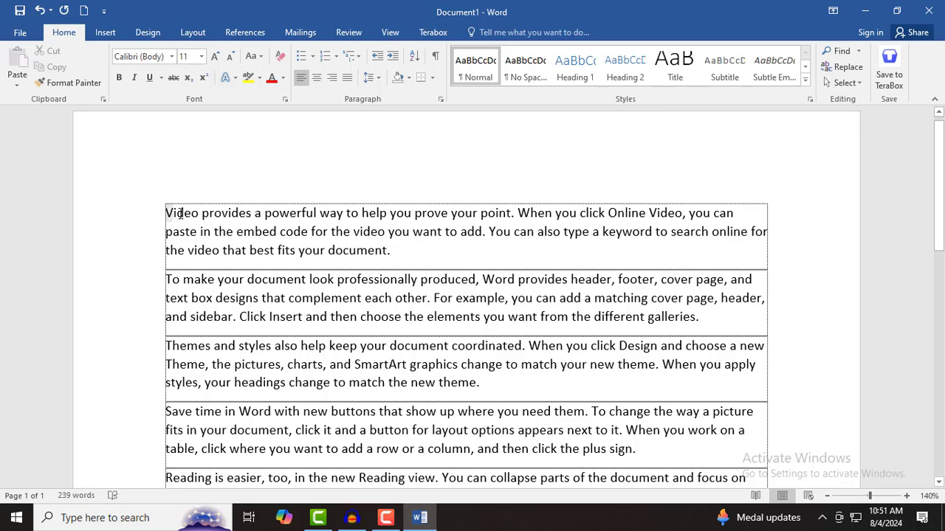
- Select 'Video provides a powerful' and bring up the Borders and Shading dialog
{"action": "left_click_drag", "start_coordinate": [166, 213], "coordinate": [304, 214]}
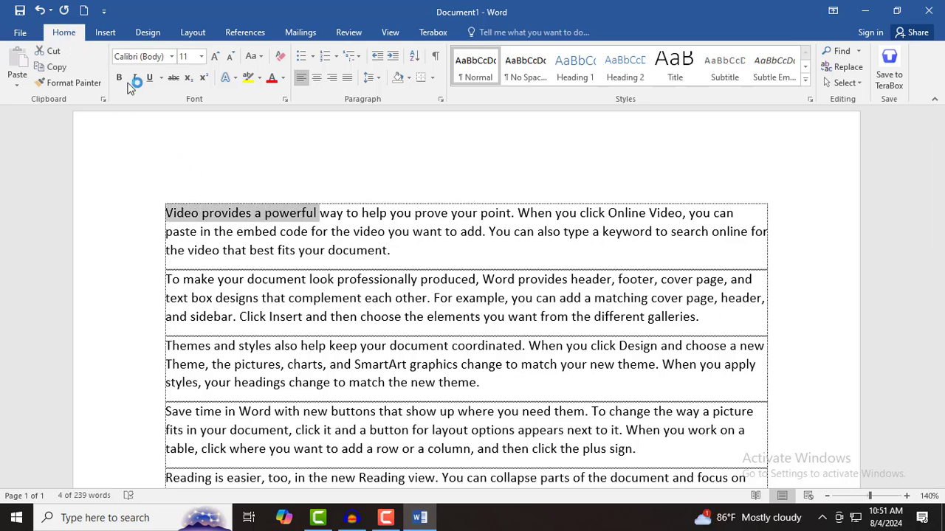
{"action": "left_click", "coordinate": [433, 79]}
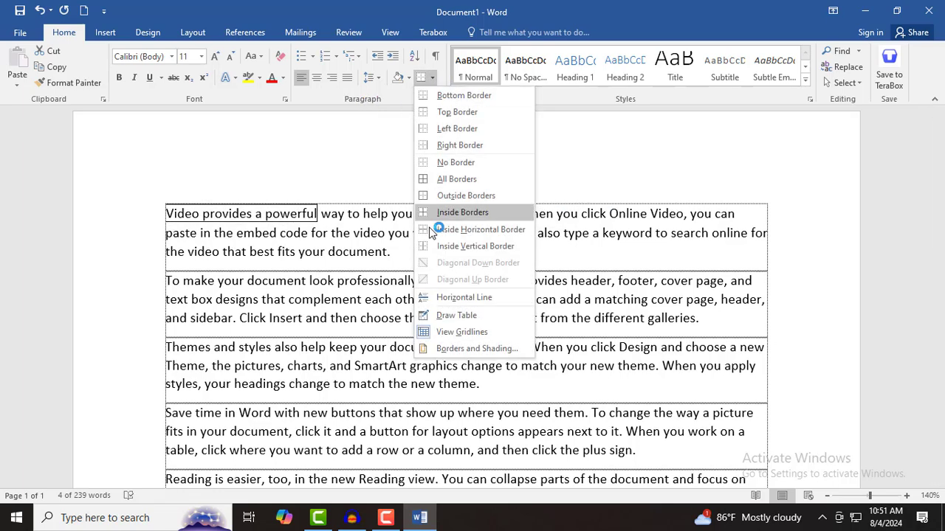
{"action": "left_click", "coordinate": [453, 346]}
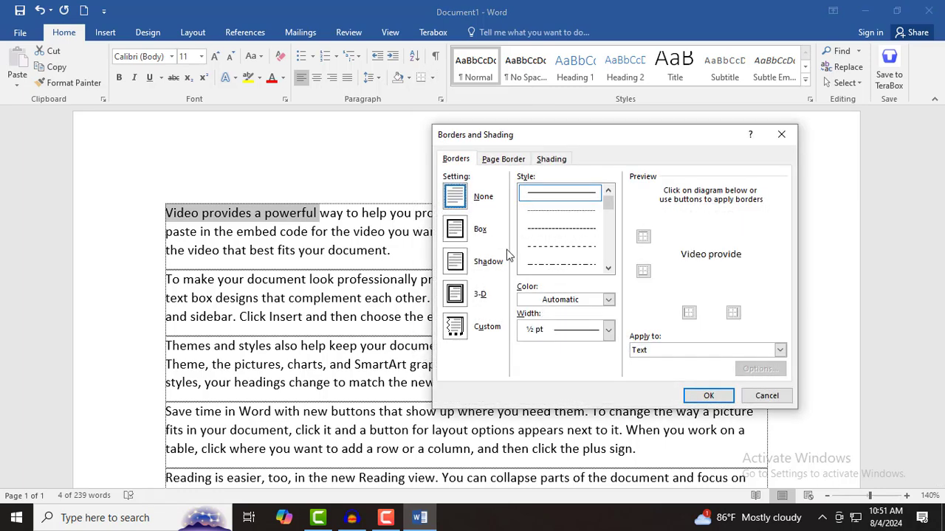
{"action": "mouse_move", "coordinate": [572, 140]}
{"action": "left_mouse_down"}
{"action": "mouse_move", "coordinate": [460, 148]}
{"action": "mouse_move", "coordinate": [468, 129]}
{"action": "left_mouse_up"}
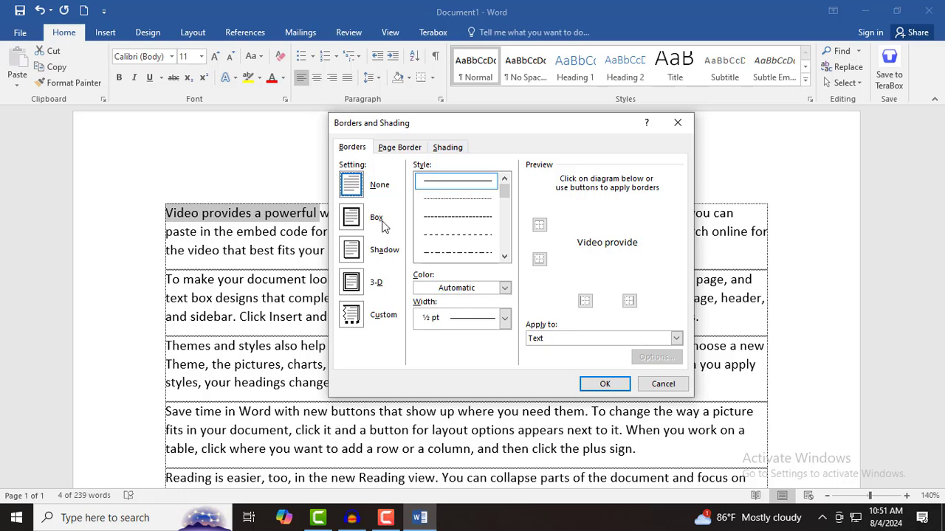
- Browse the Borders, Page Border and Shading tabs, then cancel without changes
{"action": "left_click", "coordinate": [360, 149]}
{"action": "left_click", "coordinate": [410, 150]}
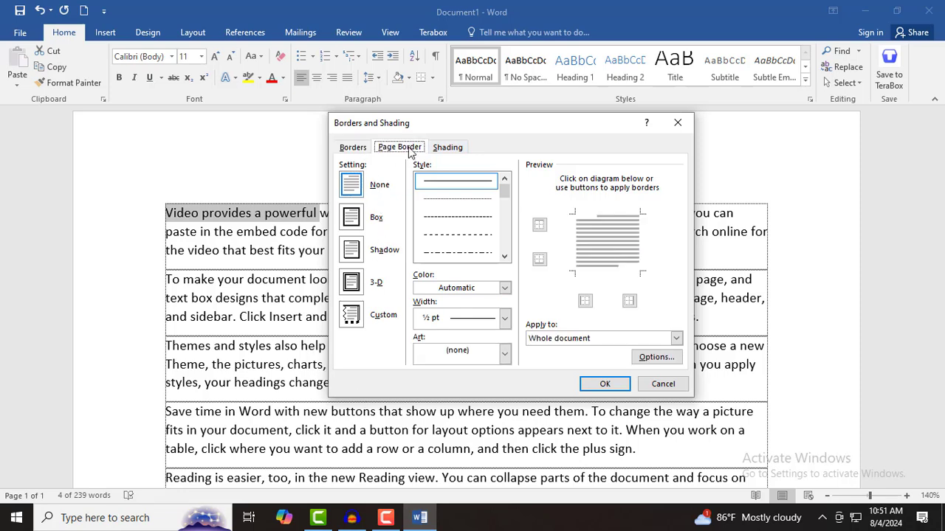
{"action": "left_click", "coordinate": [451, 150]}
{"action": "left_click", "coordinate": [402, 149]}
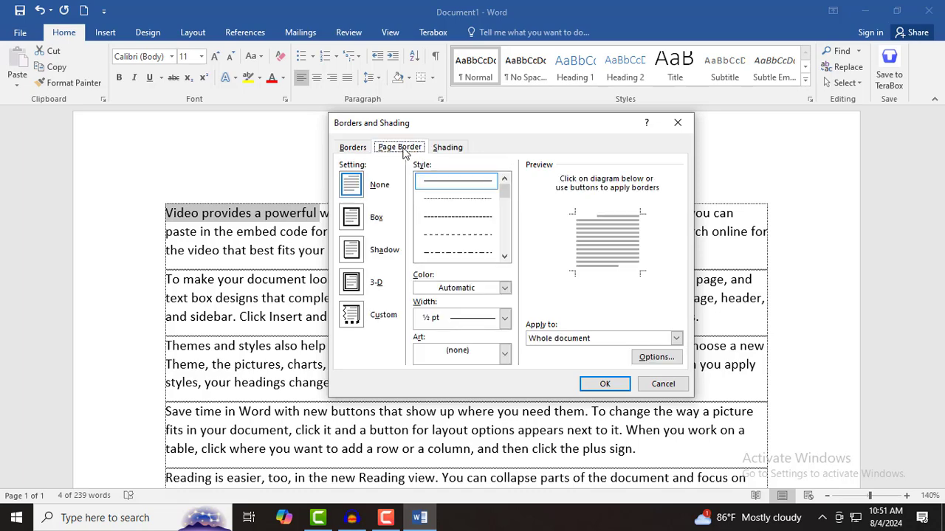
{"action": "left_click", "coordinate": [353, 149]}
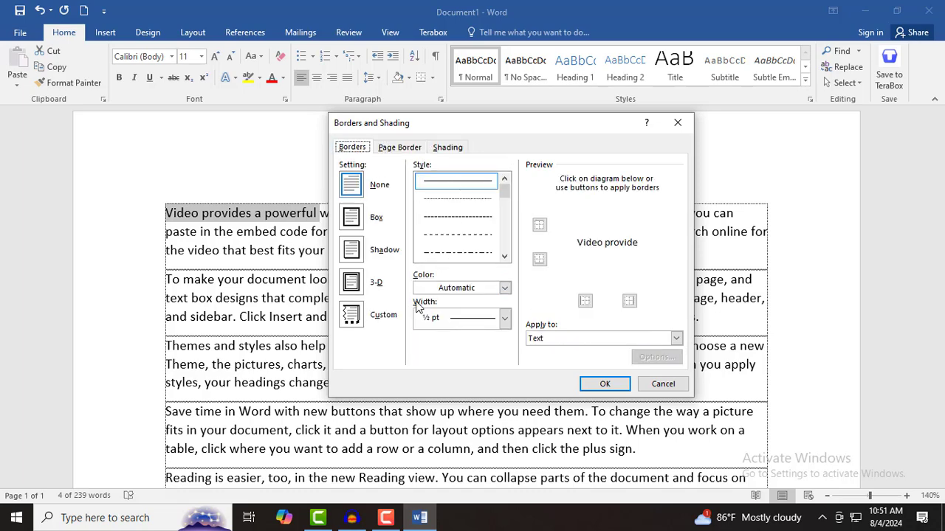
{"action": "left_click", "coordinate": [663, 384]}
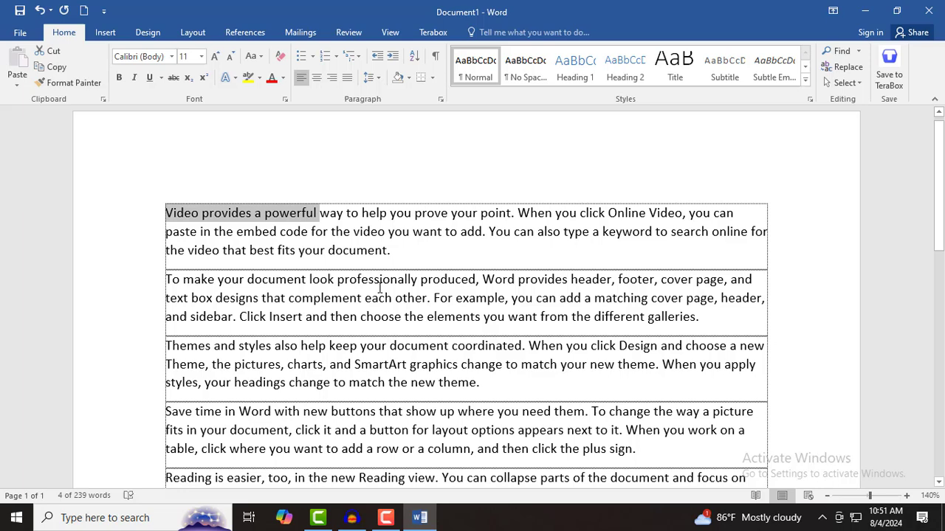
- Reopen Borders and Shading for the selected phrase with the Alt, H, B shortcut keys
{"action": "left_click", "coordinate": [151, 30]}
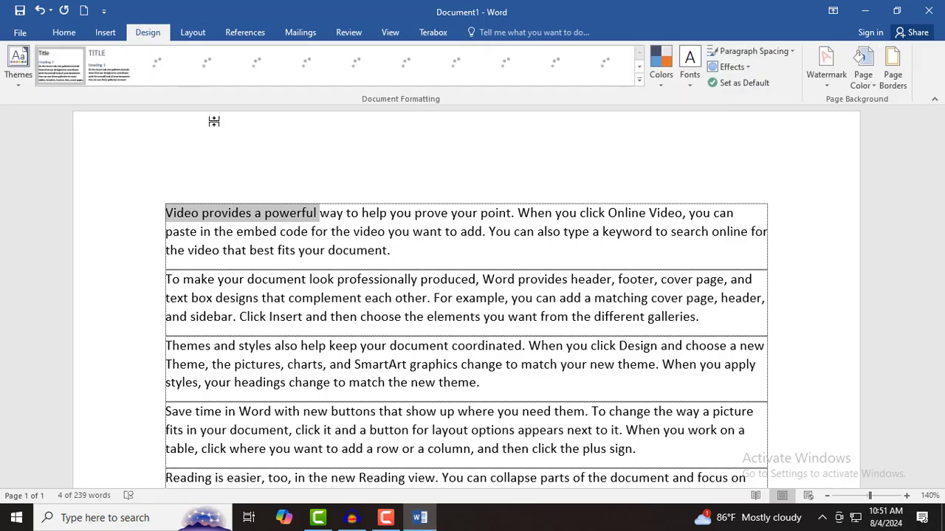
{"action": "left_click", "coordinate": [894, 74]}
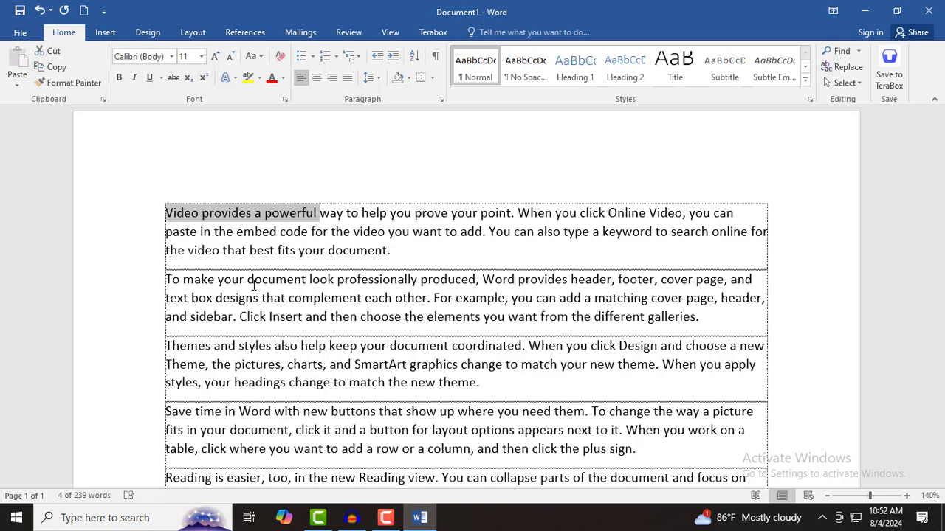
{"action": "key", "text": "alt"}
{"action": "key", "text": "h"}
{"action": "key", "text": "b"}
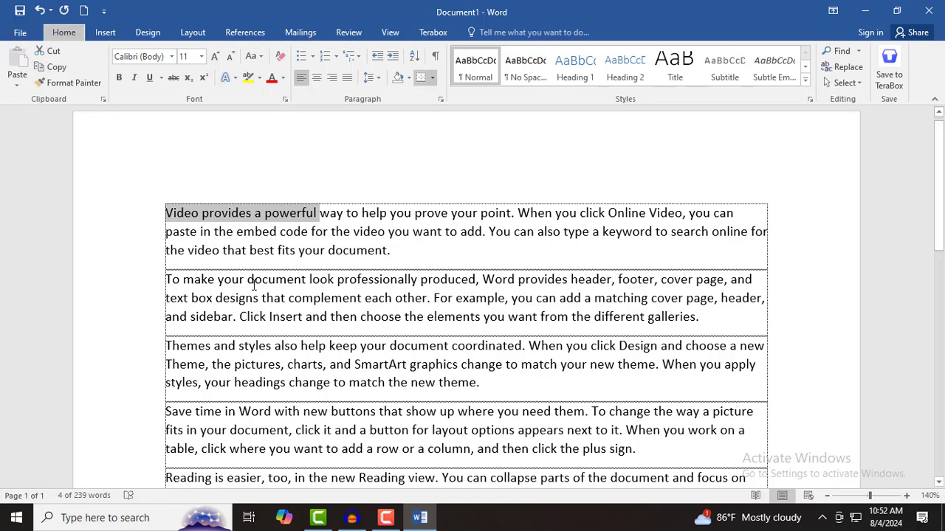
{"action": "key", "text": "o"}
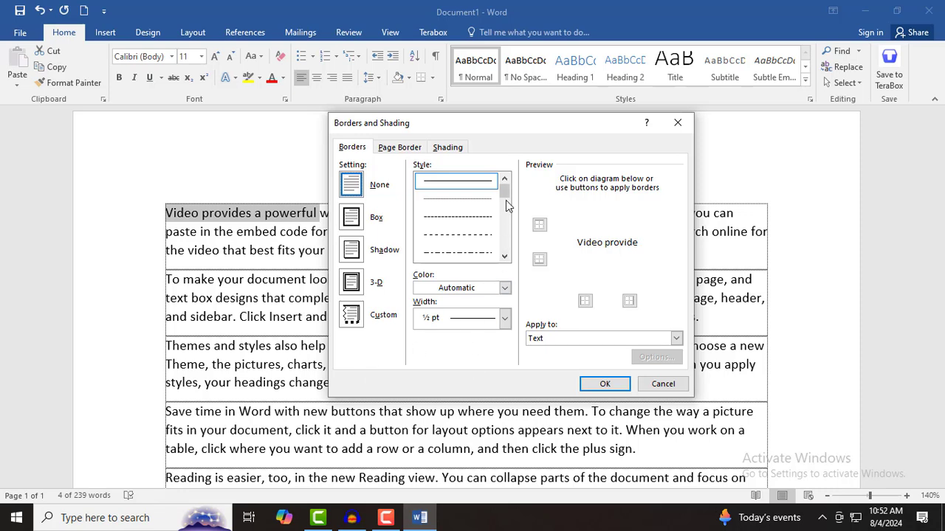
- Box 'Video provides a powerful' in a light-blue 3 pt double line, applied to Text
{"action": "left_click_drag", "start_coordinate": [506, 198], "coordinate": [505, 211]}
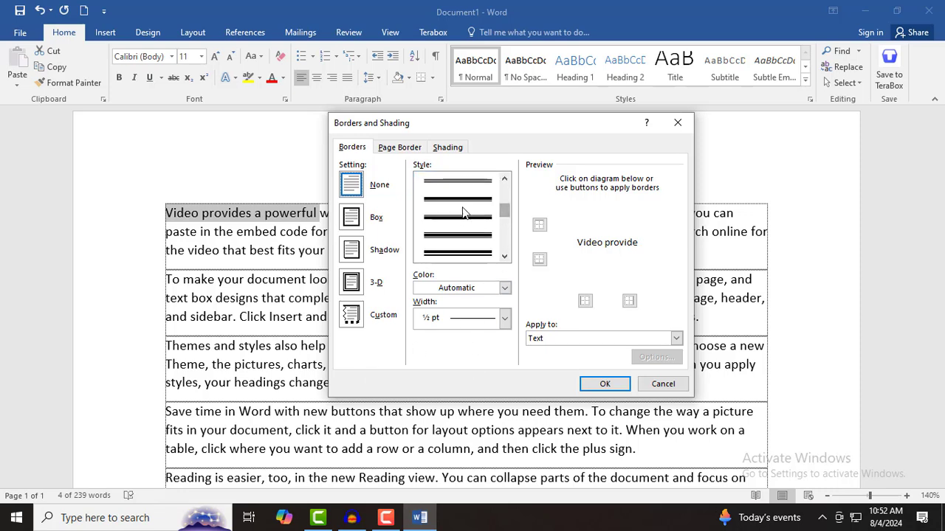
{"action": "left_click", "coordinate": [458, 253]}
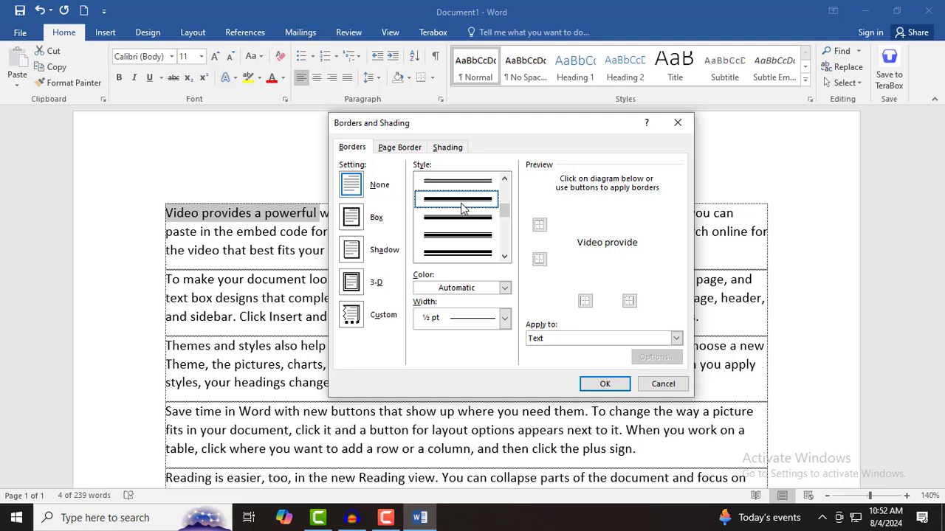
{"action": "left_click", "coordinate": [459, 288]}
{"action": "left_click", "coordinate": [515, 369]}
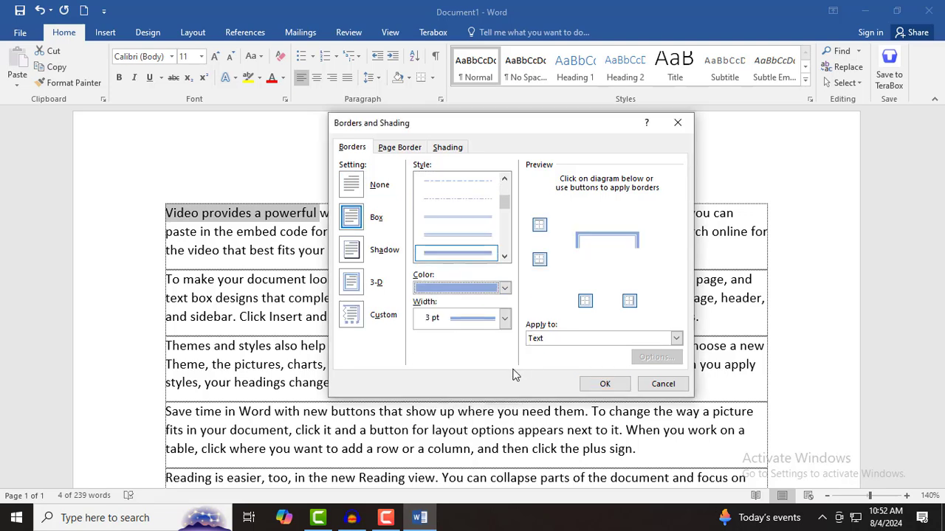
{"action": "left_click", "coordinate": [481, 319]}
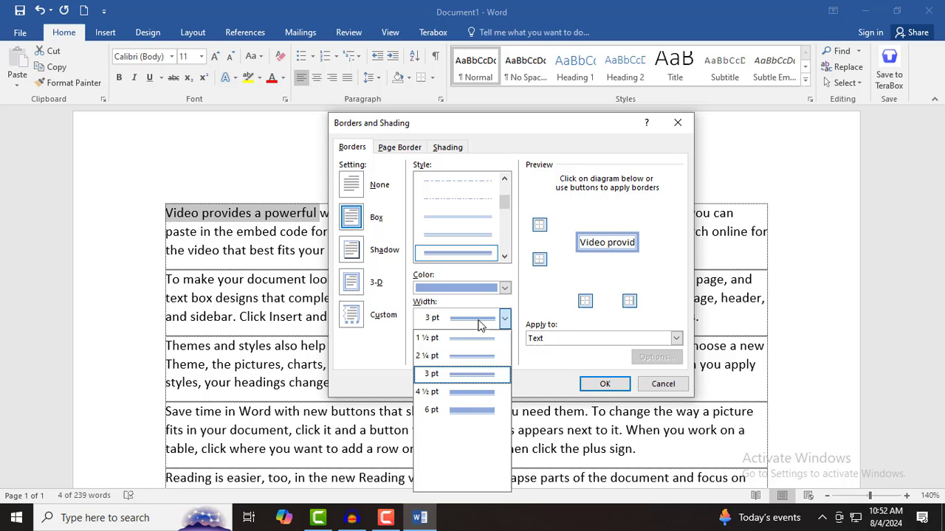
{"action": "left_click", "coordinate": [470, 380]}
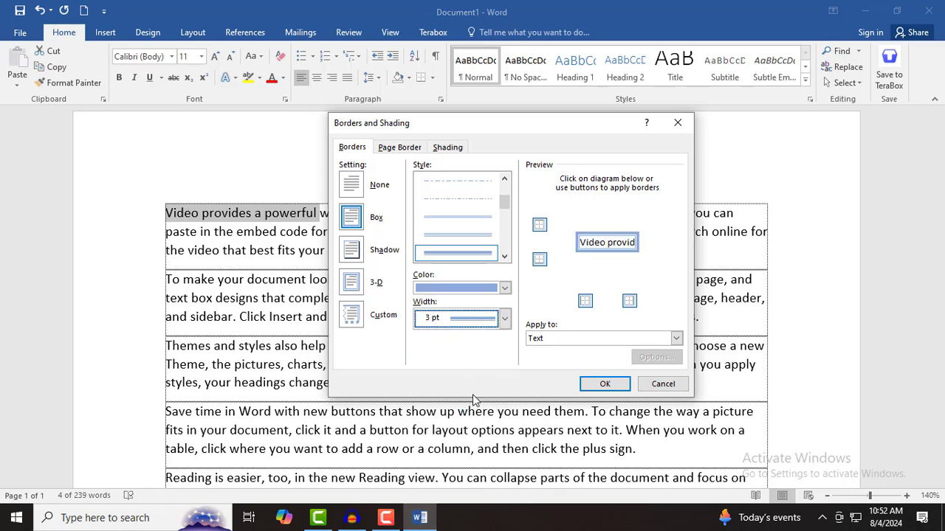
{"action": "left_click", "coordinate": [676, 340]}
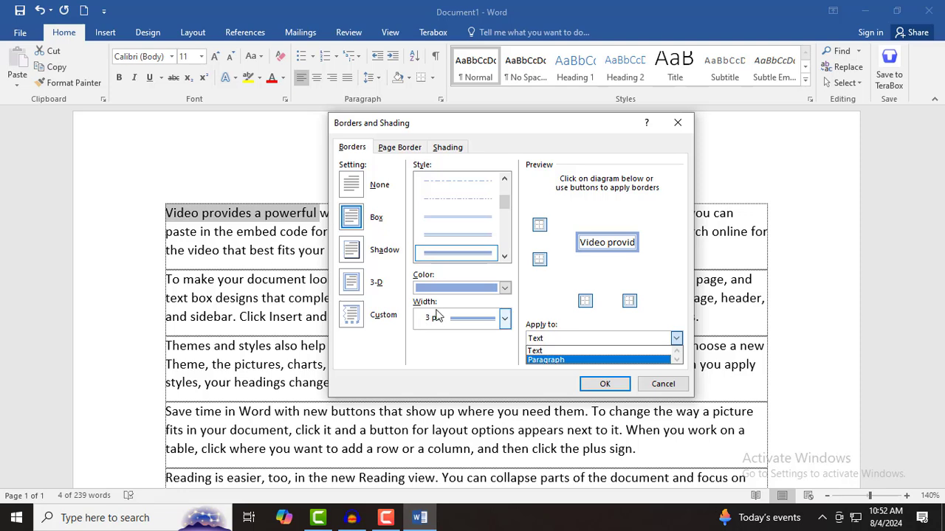
{"action": "left_click", "coordinate": [535, 352]}
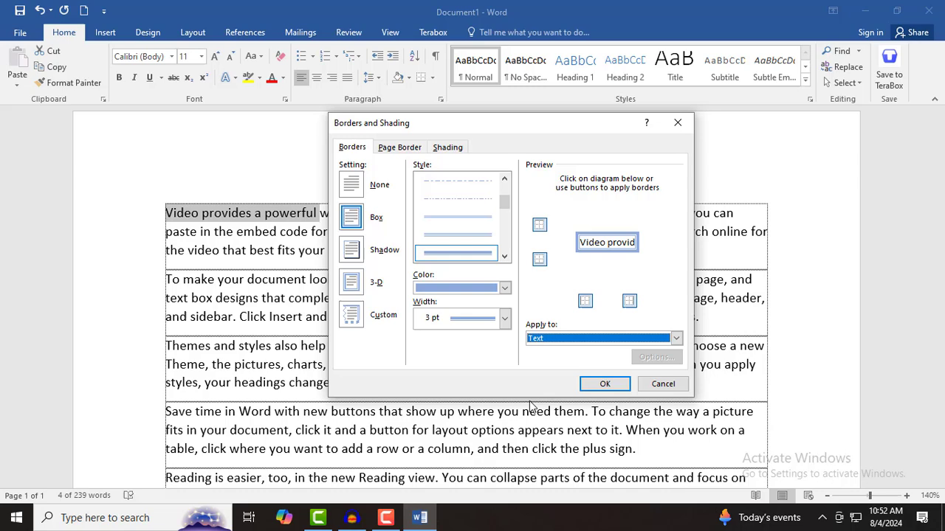
{"action": "left_click", "coordinate": [604, 384]}
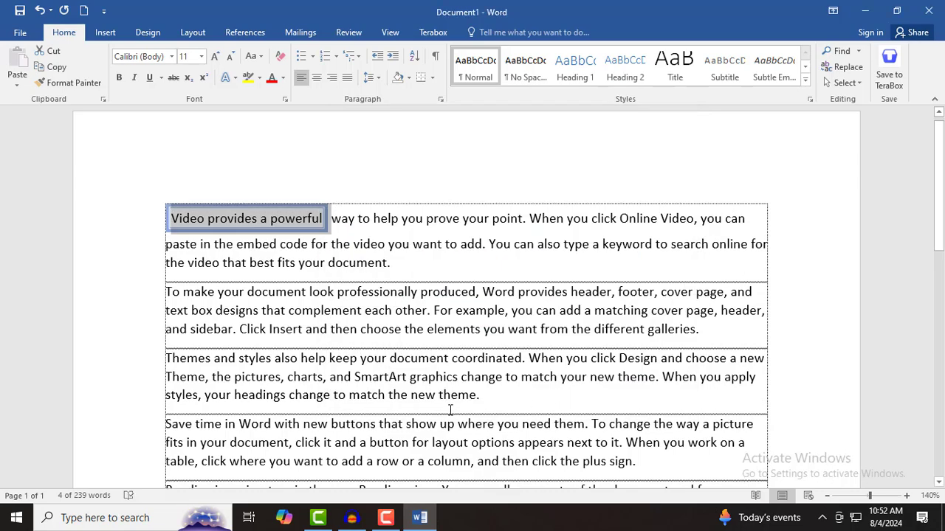
- Move into the second paragraph and open Borders and Shading with Apply to set to Paragraph
{"action": "left_click", "coordinate": [457, 352]}
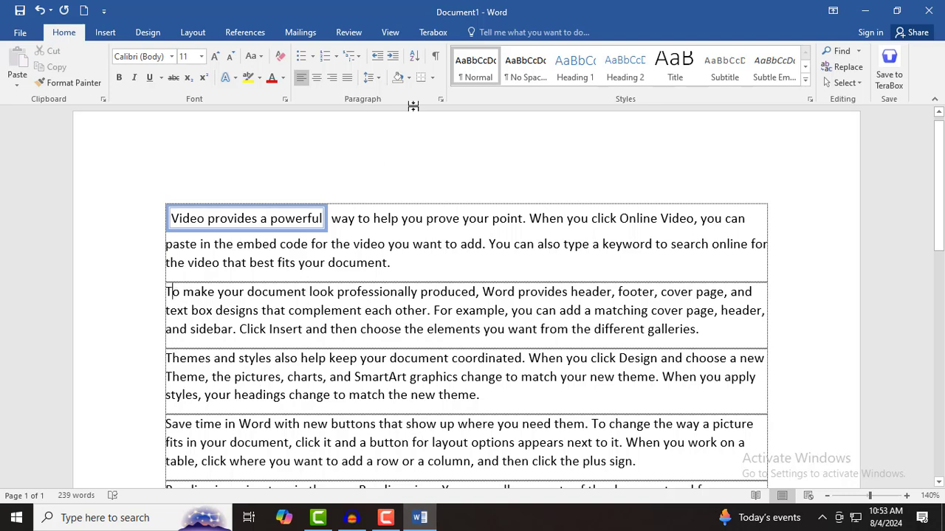
{"action": "left_click", "coordinate": [432, 78]}
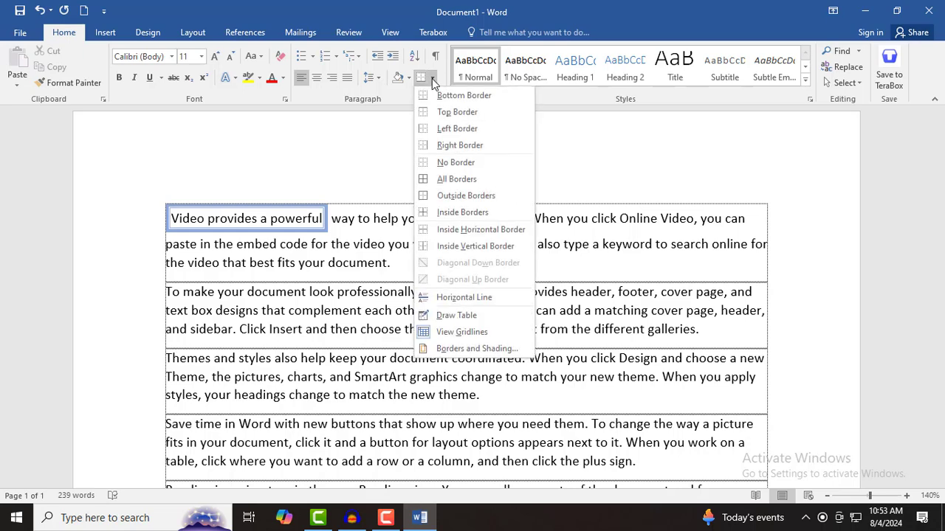
{"action": "left_click", "coordinate": [453, 348]}
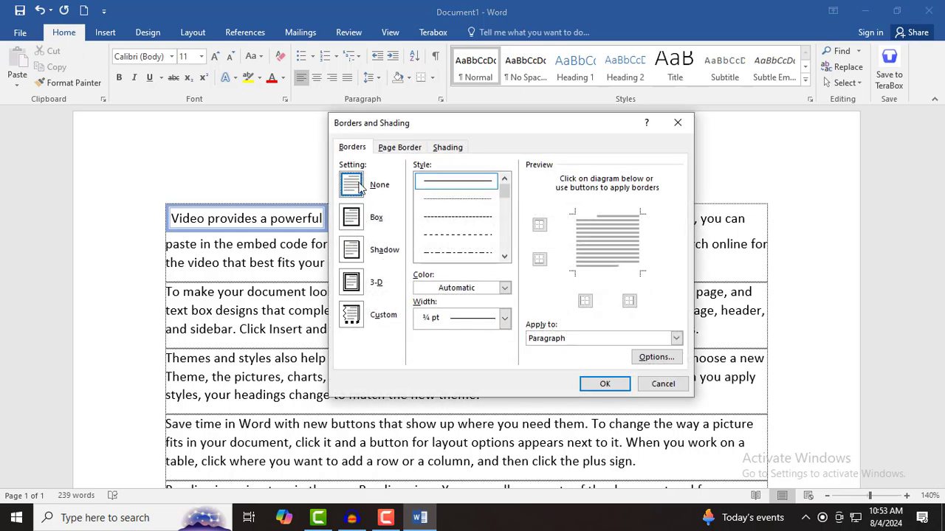
{"action": "left_click", "coordinate": [352, 150]}
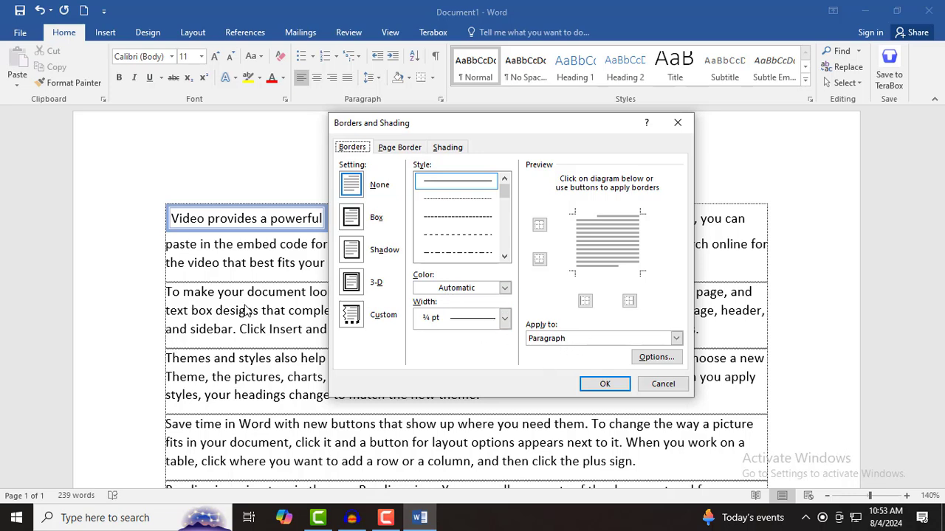
{"action": "left_click", "coordinate": [578, 341]}
{"action": "left_click", "coordinate": [577, 341]}
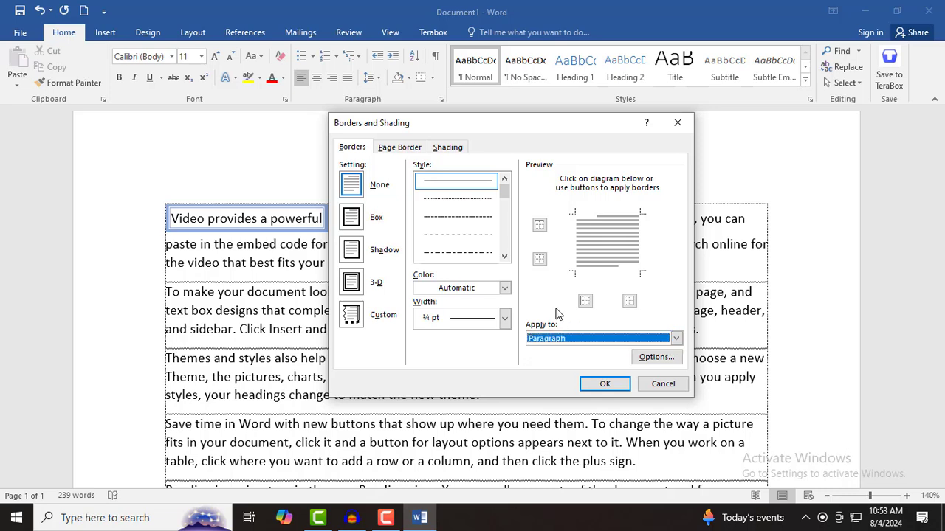
- Give the second paragraph a thick black 3 pt solid box border
{"action": "left_click_drag", "start_coordinate": [507, 190], "coordinate": [508, 209]}
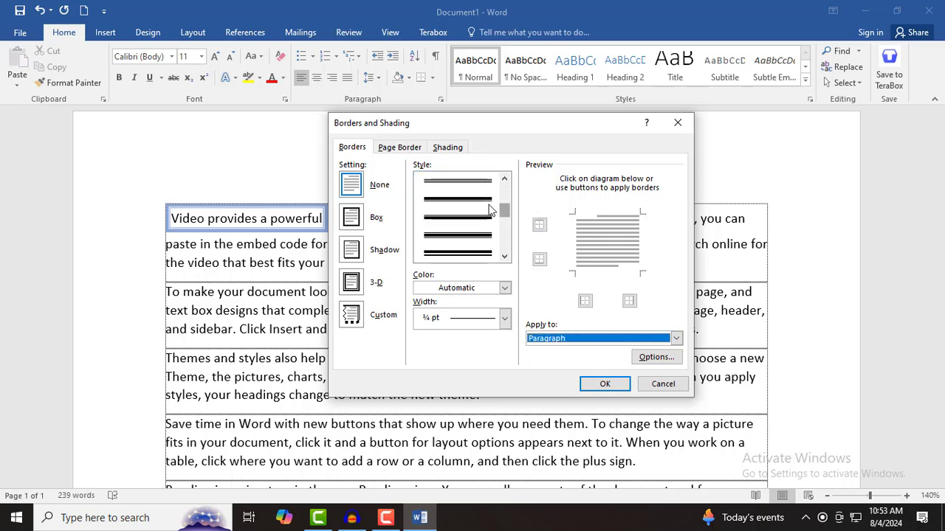
{"action": "left_click", "coordinate": [485, 207]}
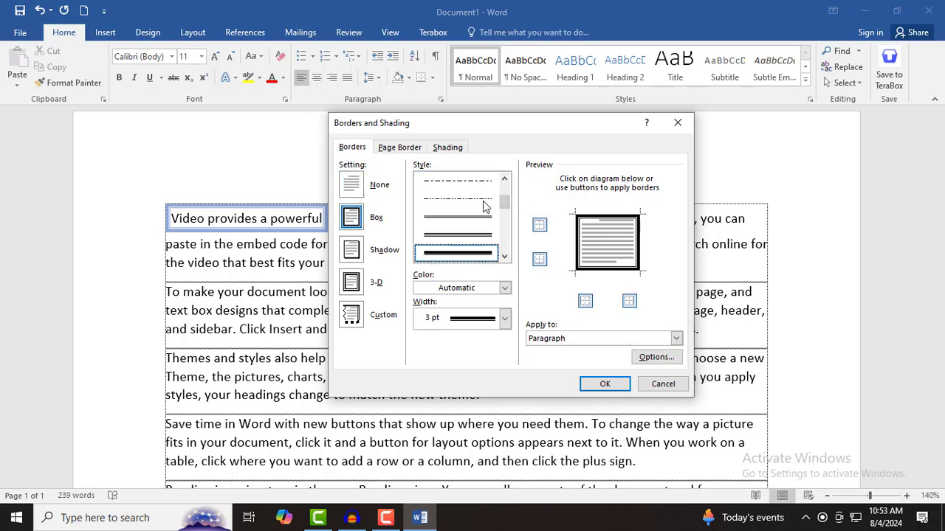
{"action": "left_click", "coordinate": [487, 289]}
{"action": "left_click", "coordinate": [444, 373]}
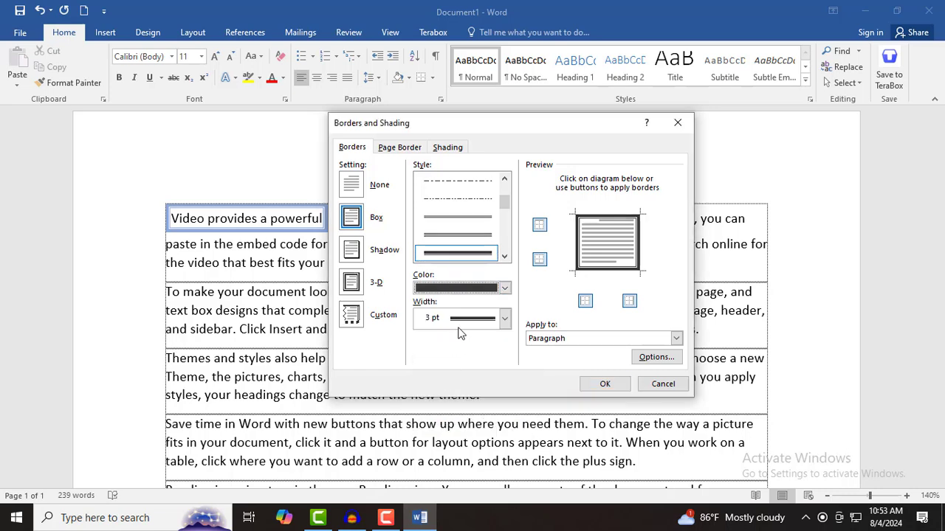
{"action": "left_click", "coordinate": [465, 319]}
{"action": "left_click", "coordinate": [469, 376]}
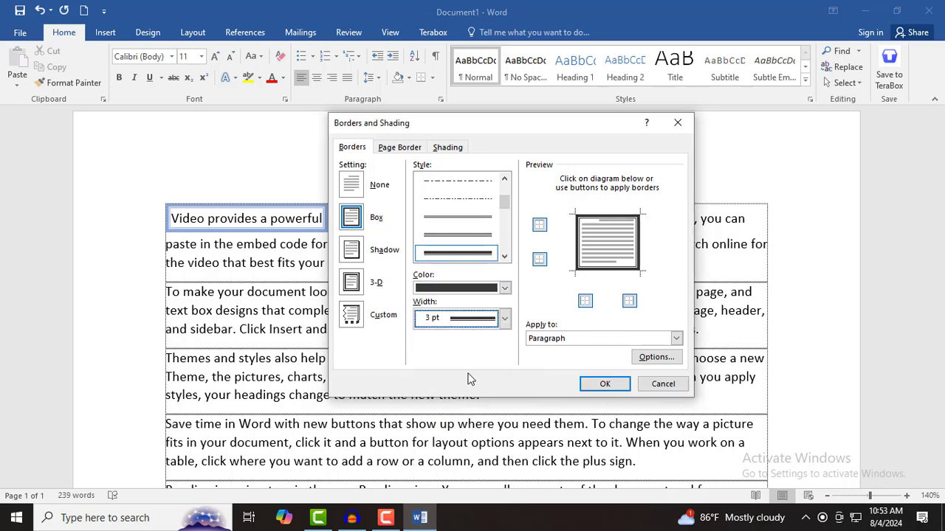
{"action": "left_click", "coordinate": [605, 385]}
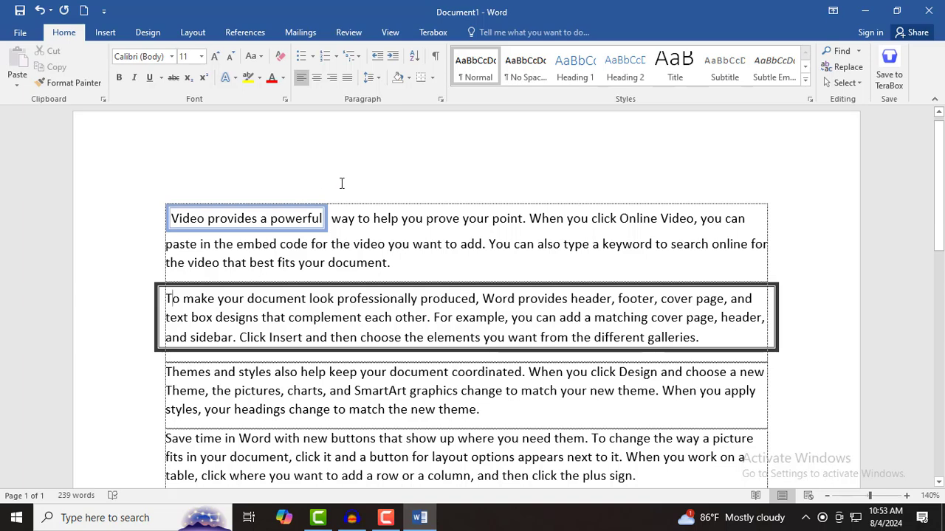
- In Border Options, raise the second paragraph's Top, Bottom and Left spacing from text
{"action": "left_click", "coordinate": [433, 79]}
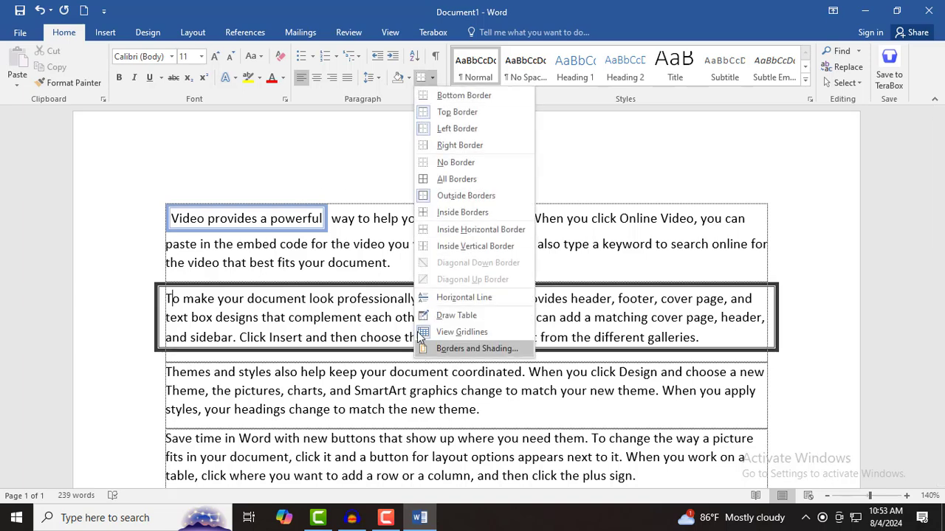
{"action": "left_click", "coordinate": [434, 348]}
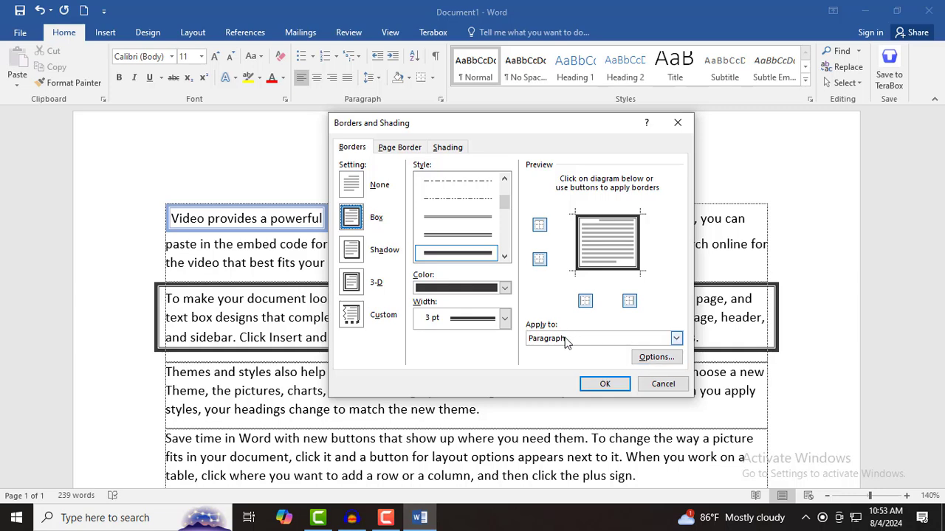
{"action": "left_click", "coordinate": [654, 359]}
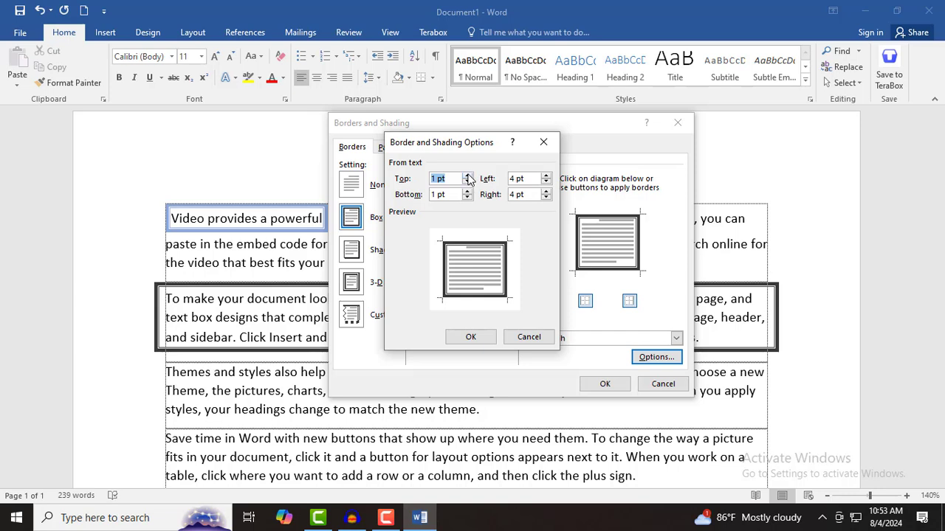
{"action": "left_click", "coordinate": [468, 176]}
{"action": "left_click", "coordinate": [468, 175]}
{"action": "left_click", "coordinate": [468, 176]}
{"action": "left_click", "coordinate": [468, 176]}
{"action": "left_click", "coordinate": [468, 176]}
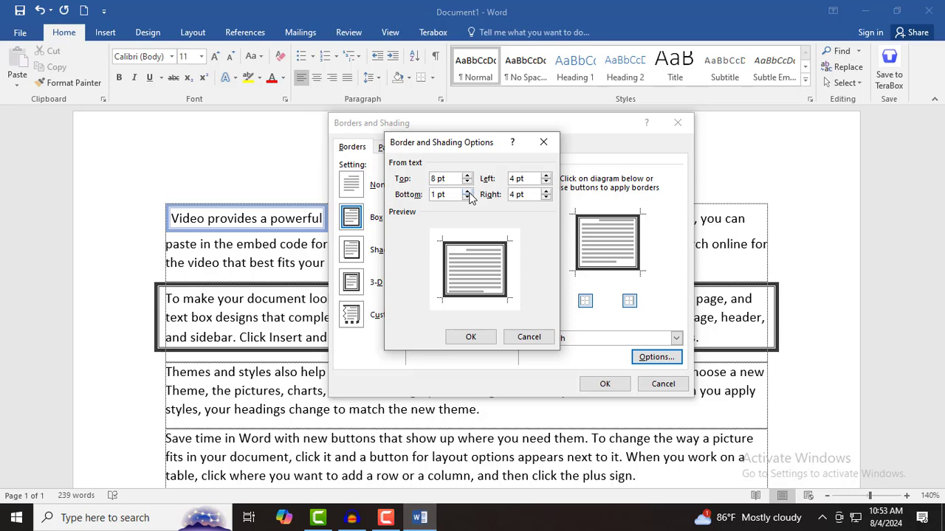
{"action": "left_click", "coordinate": [468, 191]}
{"action": "left_click", "coordinate": [468, 190]}
{"action": "left_click", "coordinate": [468, 191]}
{"action": "left_click", "coordinate": [546, 175]}
{"action": "left_click", "coordinate": [545, 176]}
{"action": "left_click", "coordinate": [546, 175]}
{"action": "left_click", "coordinate": [546, 175]}
{"action": "left_click", "coordinate": [471, 338]}
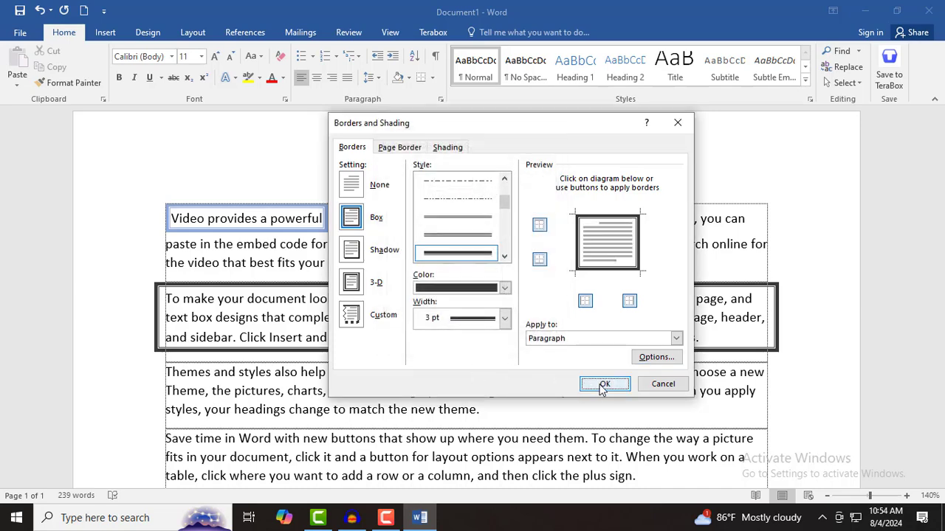
{"action": "left_click", "coordinate": [604, 384]}
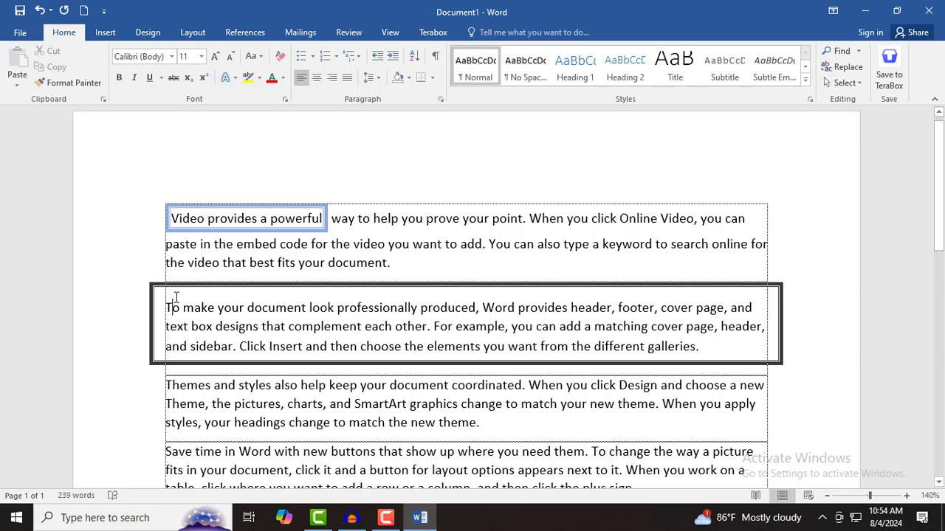
- Set the second paragraph's border to None
{"action": "left_click", "coordinate": [432, 78]}
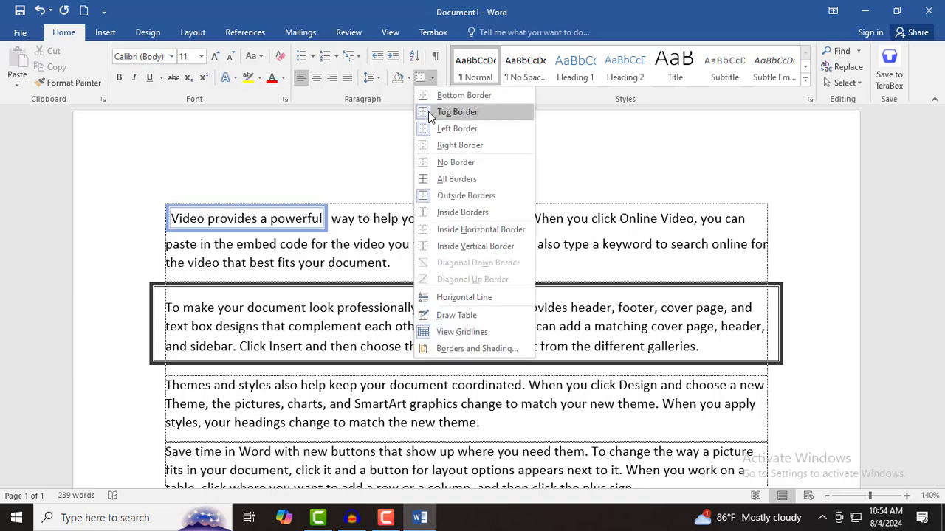
{"action": "left_click", "coordinate": [440, 348]}
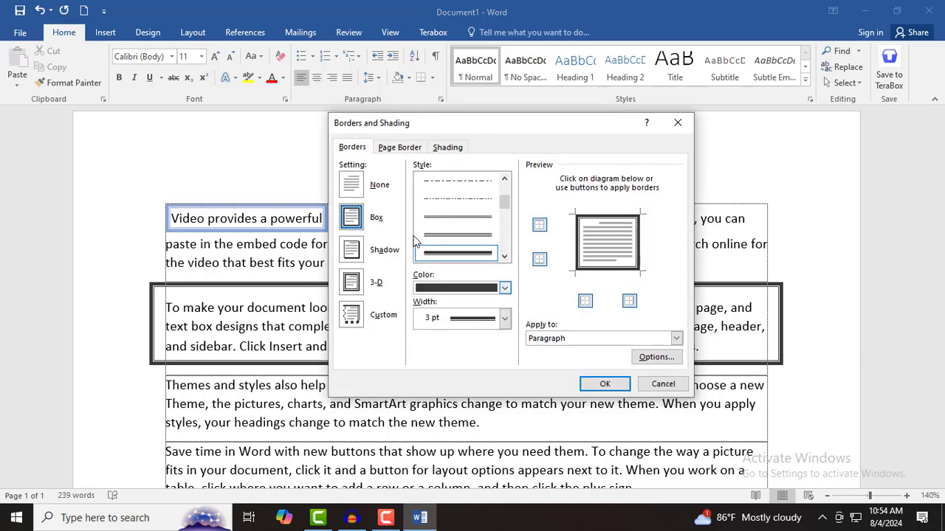
{"action": "left_click", "coordinate": [349, 150]}
{"action": "left_click", "coordinate": [347, 189]}
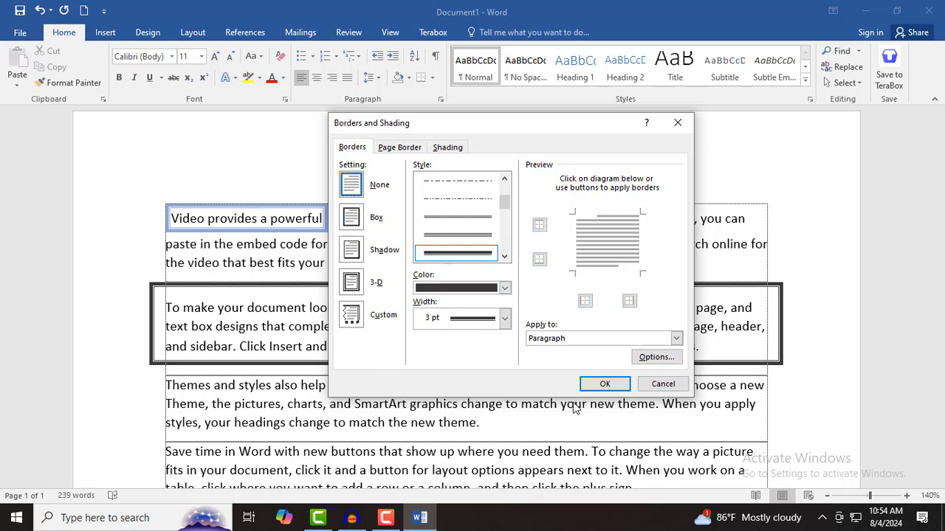
{"action": "left_click", "coordinate": [607, 384]}
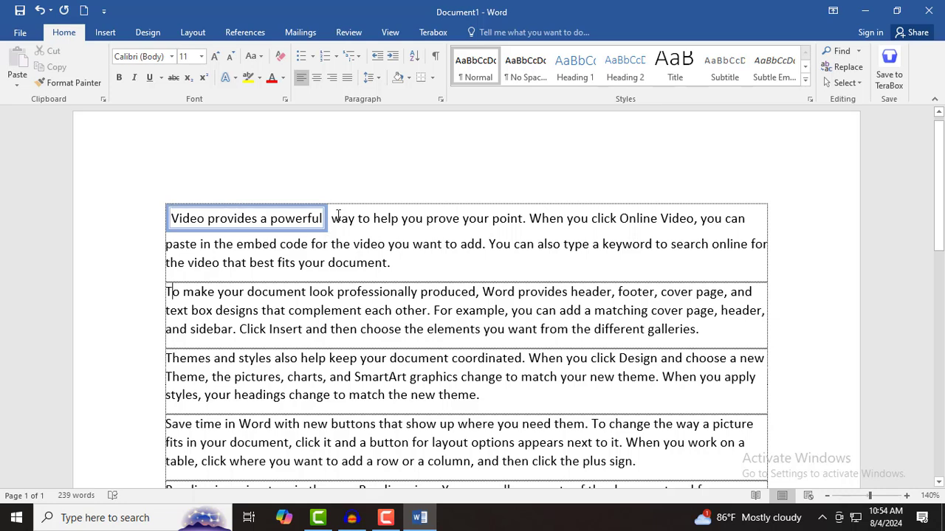
- Select 'Video provides a powerful way' and set its box border to None
{"action": "left_click_drag", "start_coordinate": [338, 215], "coordinate": [123, 219]}
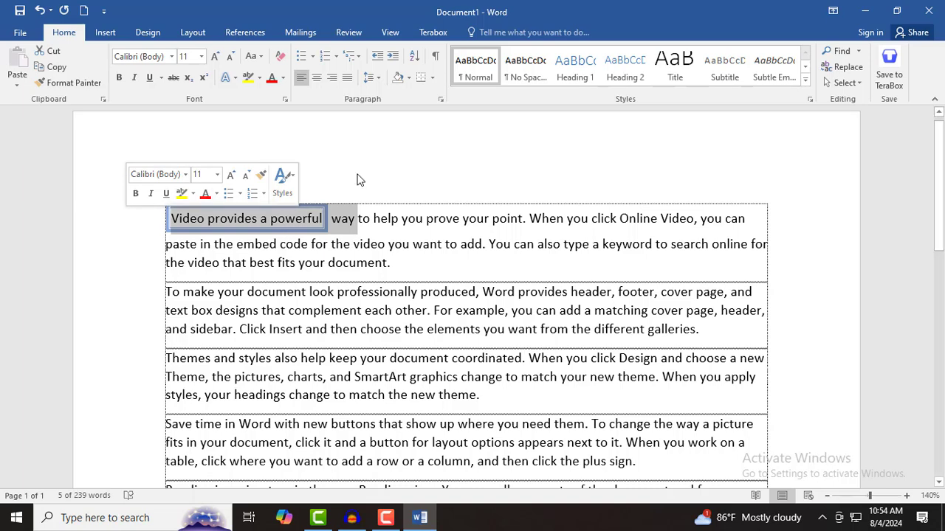
{"action": "left_click", "coordinate": [432, 79]}
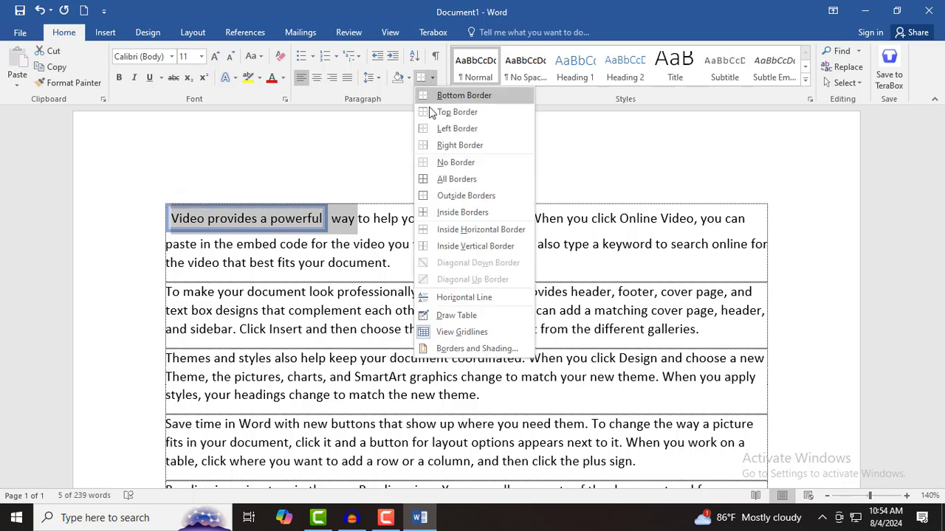
{"action": "left_click", "coordinate": [472, 353]}
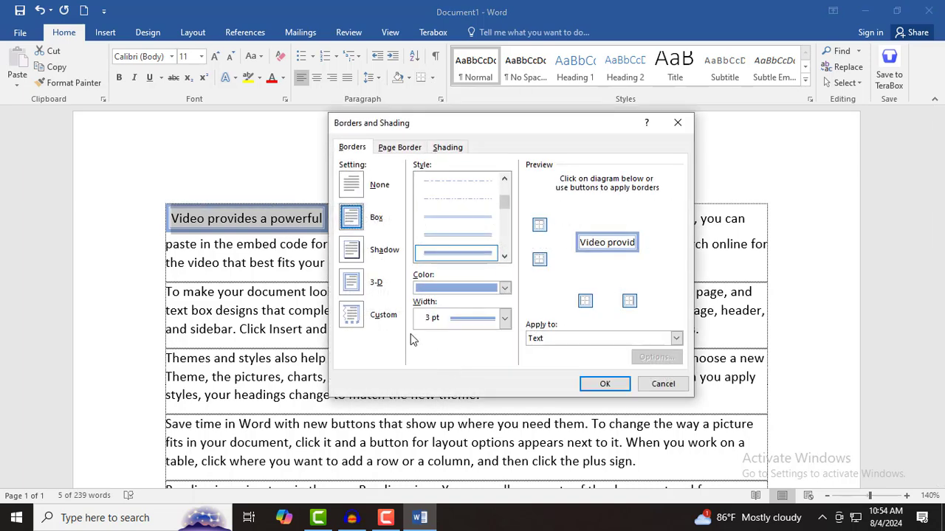
{"action": "left_click", "coordinate": [356, 193]}
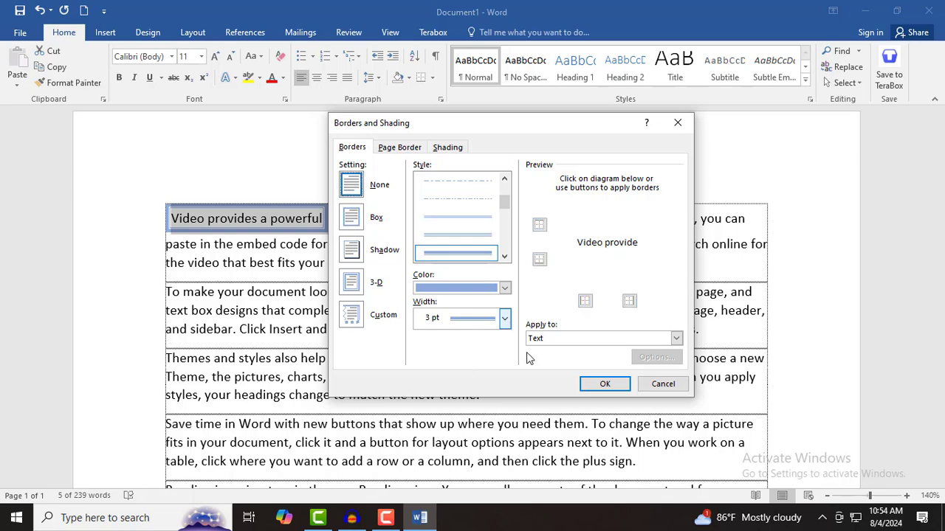
{"action": "left_click", "coordinate": [593, 384]}
{"action": "left_click", "coordinate": [362, 317]}
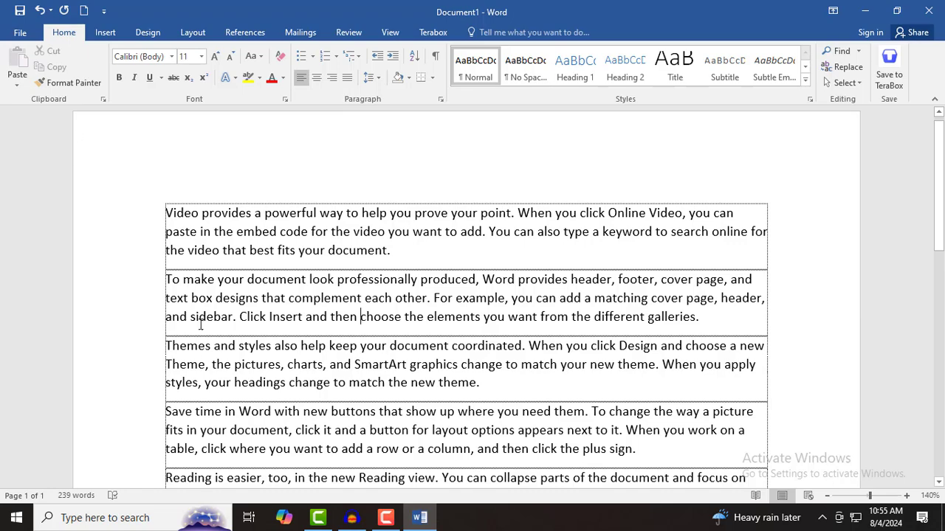
{"action": "left_click_drag", "start_coordinate": [171, 219], "coordinate": [225, 418]}
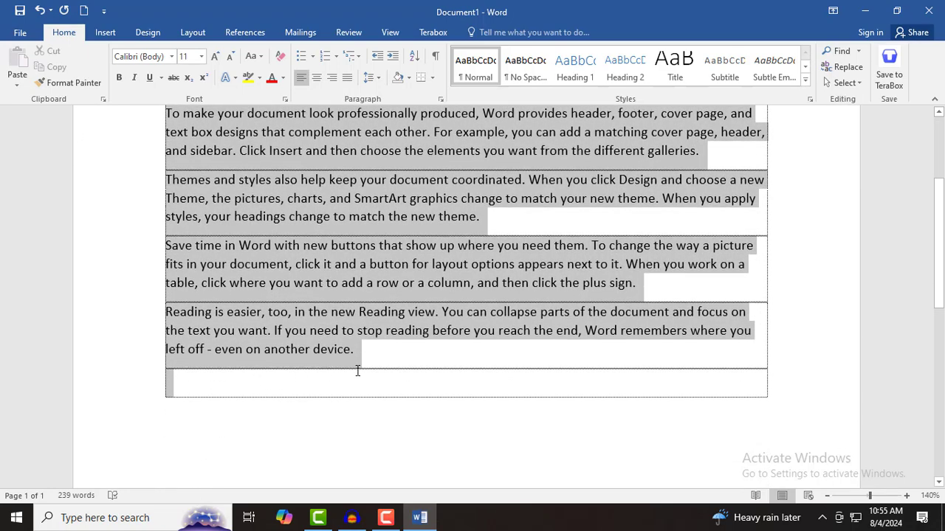
{"action": "left_click_drag", "start_coordinate": [357, 371], "coordinate": [357, 371]}
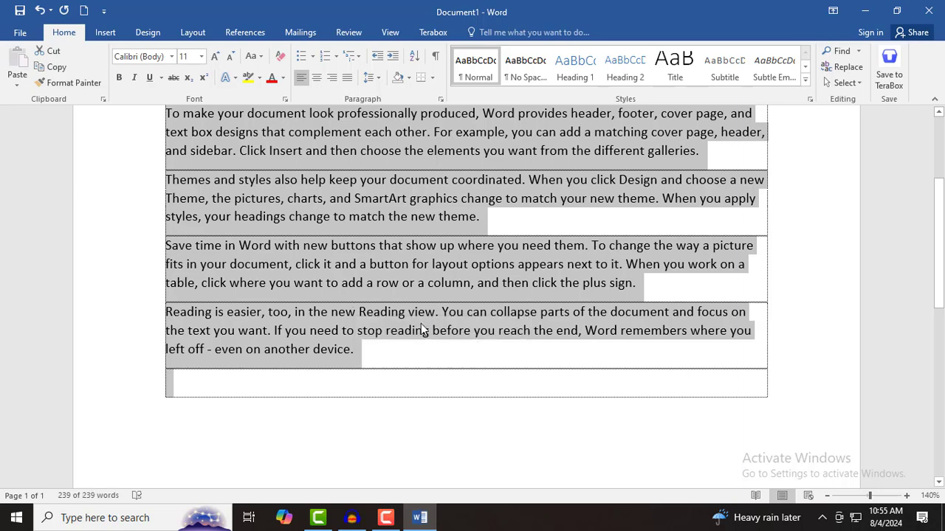
{"action": "scroll", "coordinate": [421, 324], "scroll_direction": "up", "scroll_amount": 4}
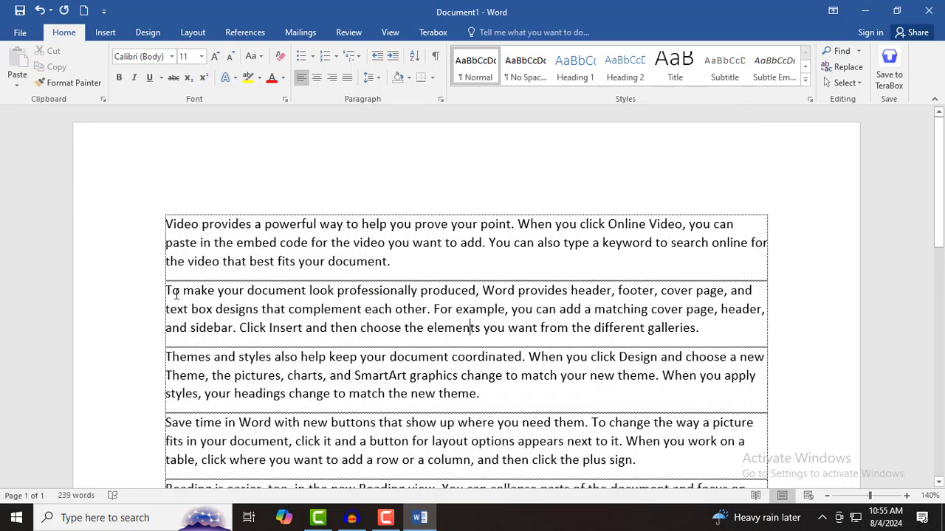
{"action": "left_click_drag", "start_coordinate": [167, 291], "coordinate": [686, 388]}
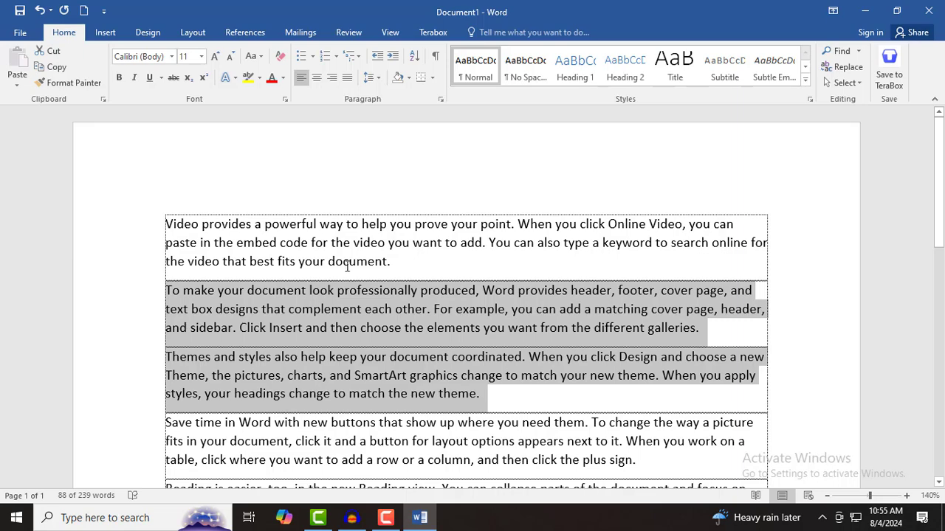
- Give the shaded paragraphs a blue-grey double-line border on top and bottom only
{"action": "left_click", "coordinate": [434, 78]}
{"action": "left_click", "coordinate": [486, 350]}
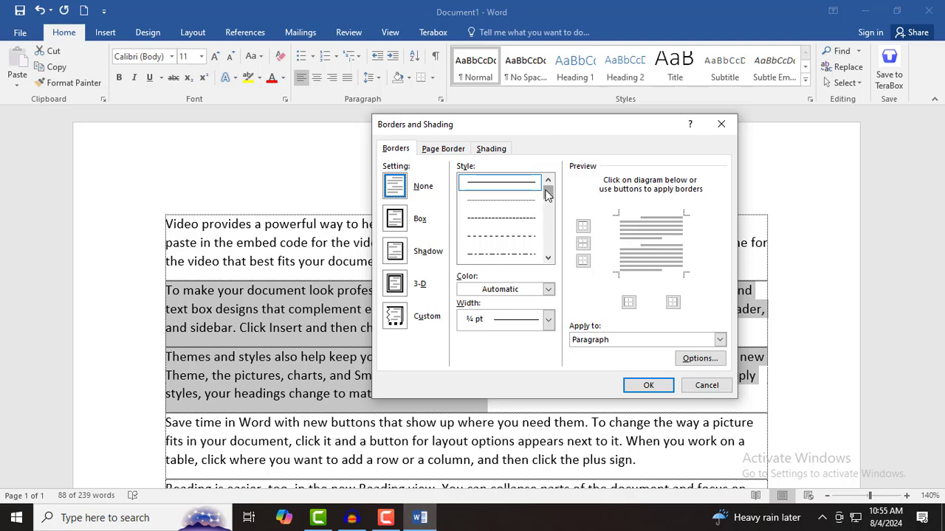
{"action": "left_click_drag", "start_coordinate": [547, 194], "coordinate": [548, 203]}
{"action": "left_click", "coordinate": [516, 204]}
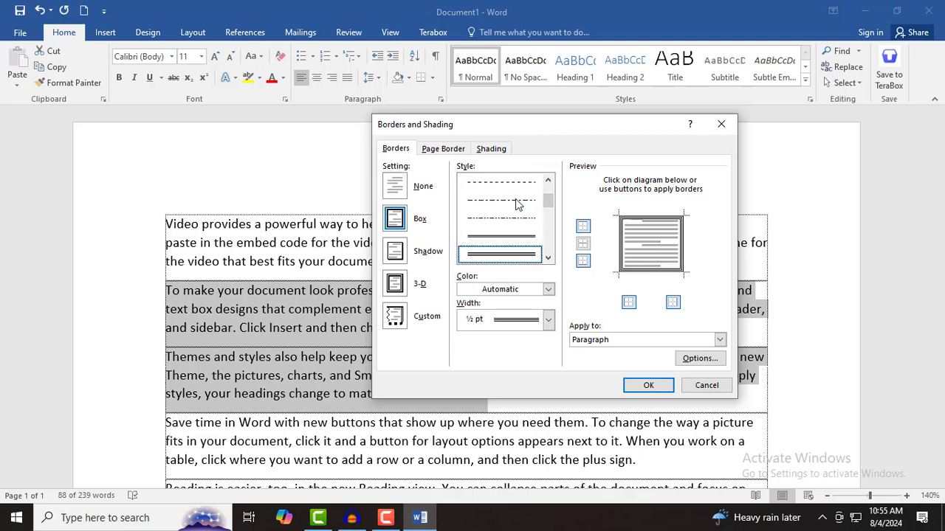
{"action": "left_click", "coordinate": [489, 290]}
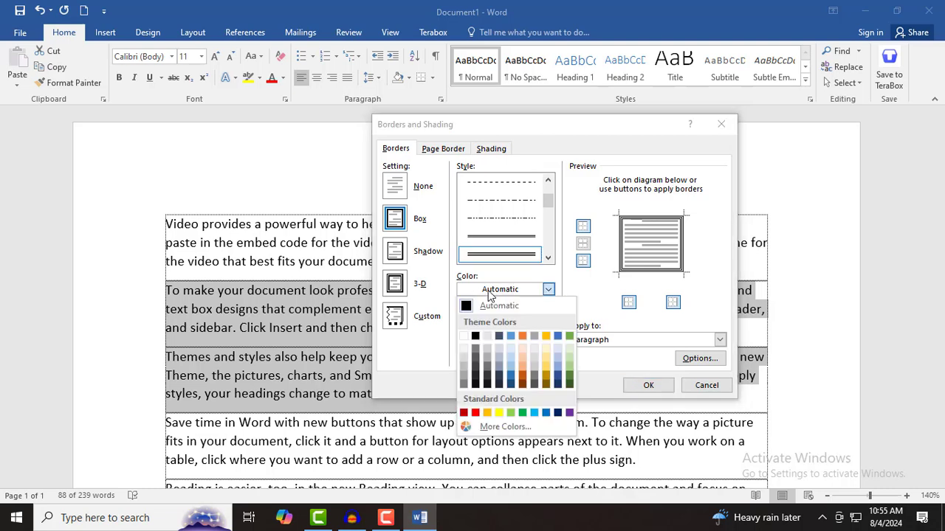
{"action": "left_click", "coordinate": [499, 366]}
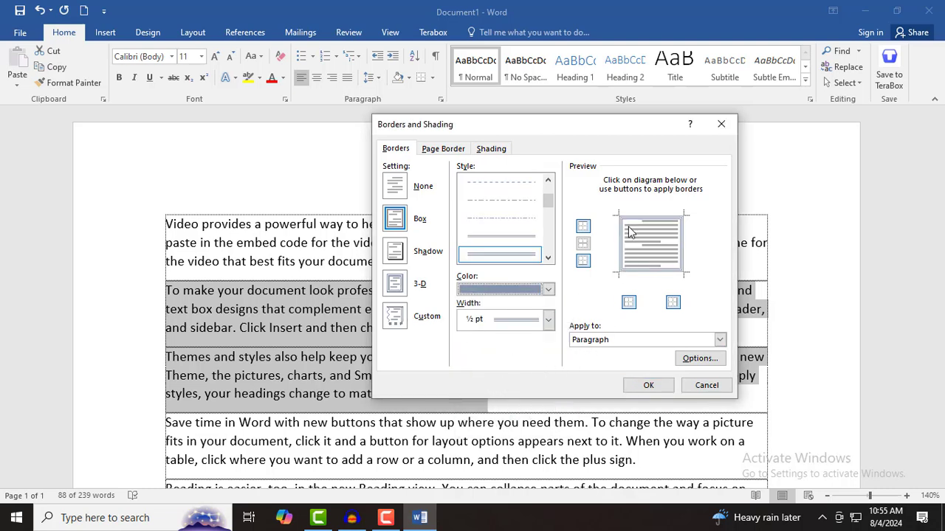
{"action": "left_click", "coordinate": [628, 301]}
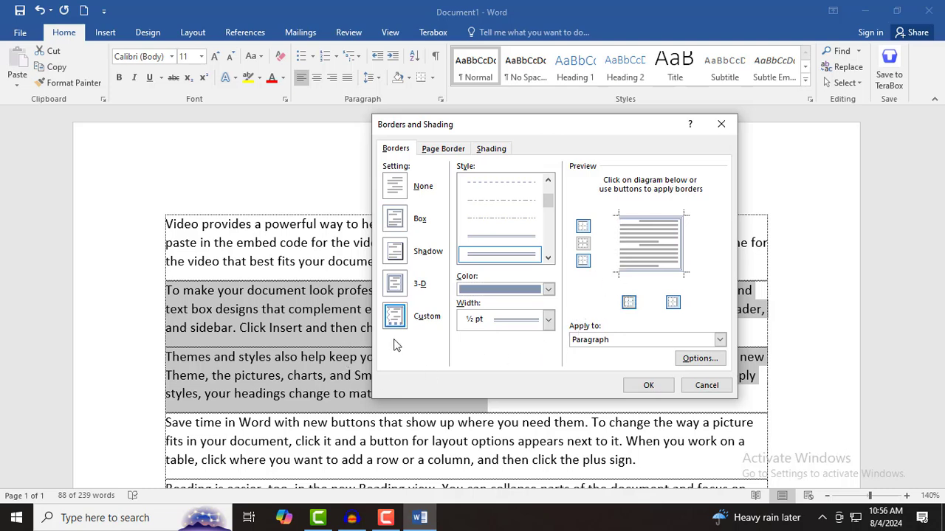
{"action": "left_click", "coordinate": [673, 302]}
{"action": "left_click", "coordinate": [648, 386]}
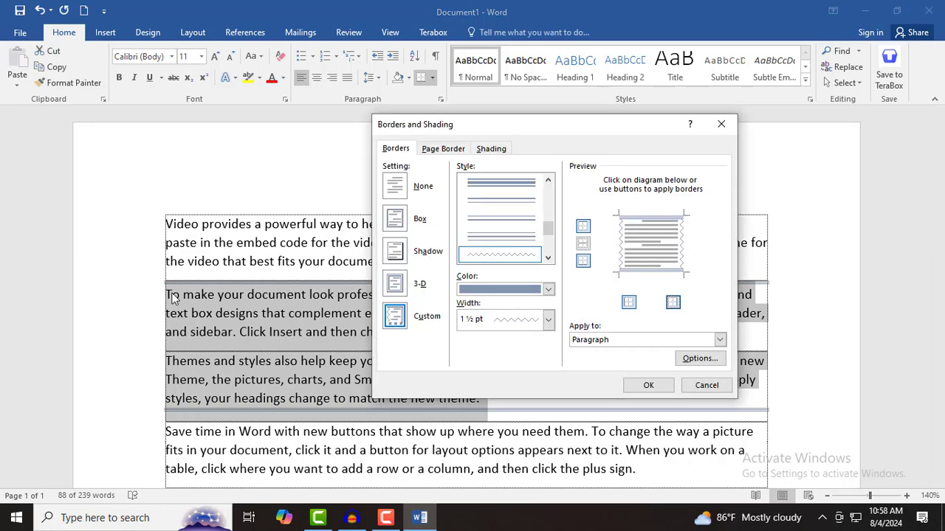
- Add red wavy 1½ pt borders down the left and right sides of both paragraphs
{"action": "left_click", "coordinate": [517, 257]}
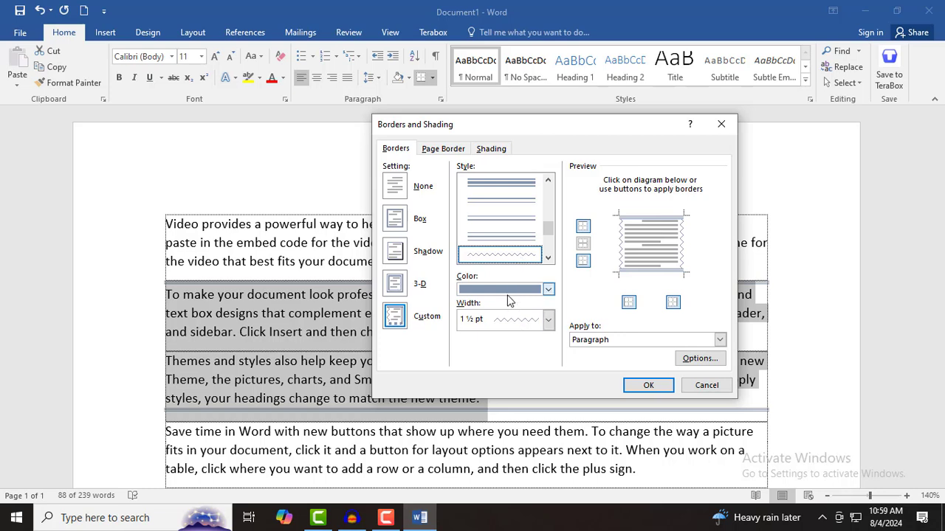
{"action": "left_click", "coordinate": [547, 289]}
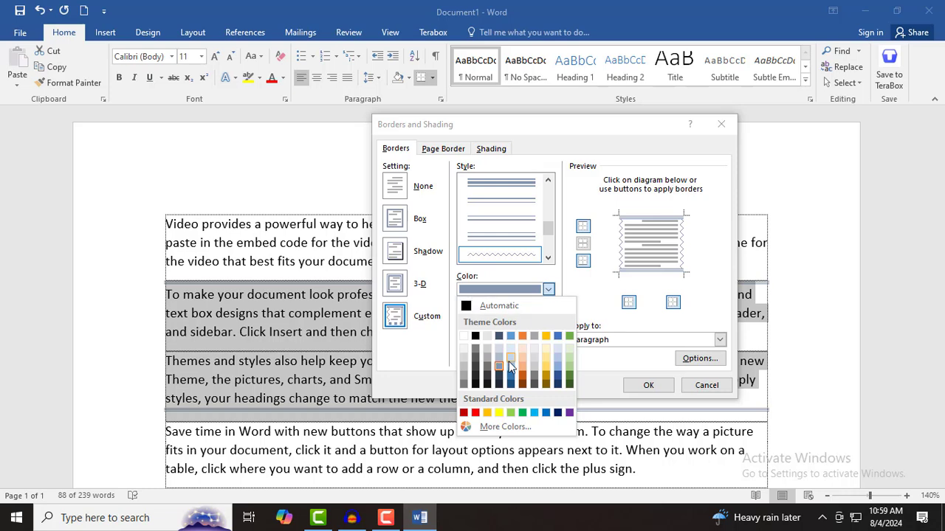
{"action": "left_click", "coordinate": [475, 413]}
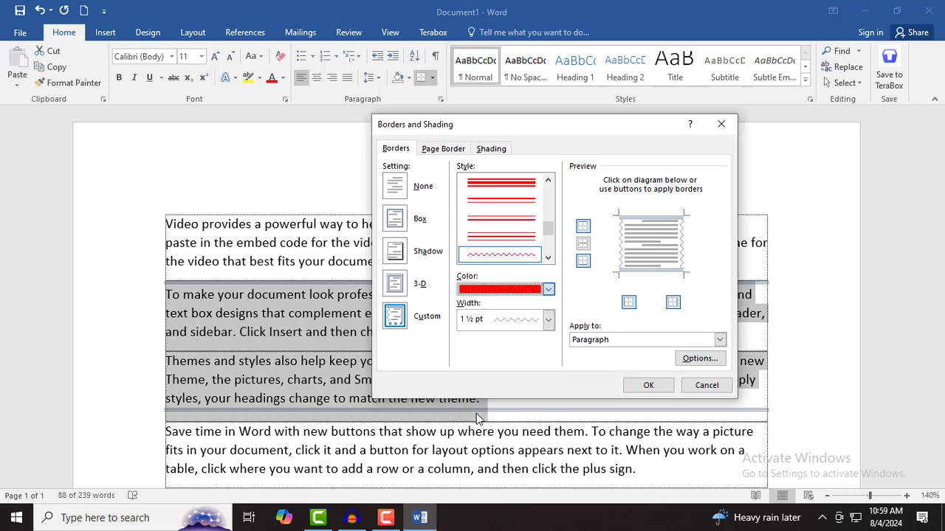
{"action": "left_click", "coordinate": [628, 302]}
{"action": "left_click", "coordinate": [627, 308]}
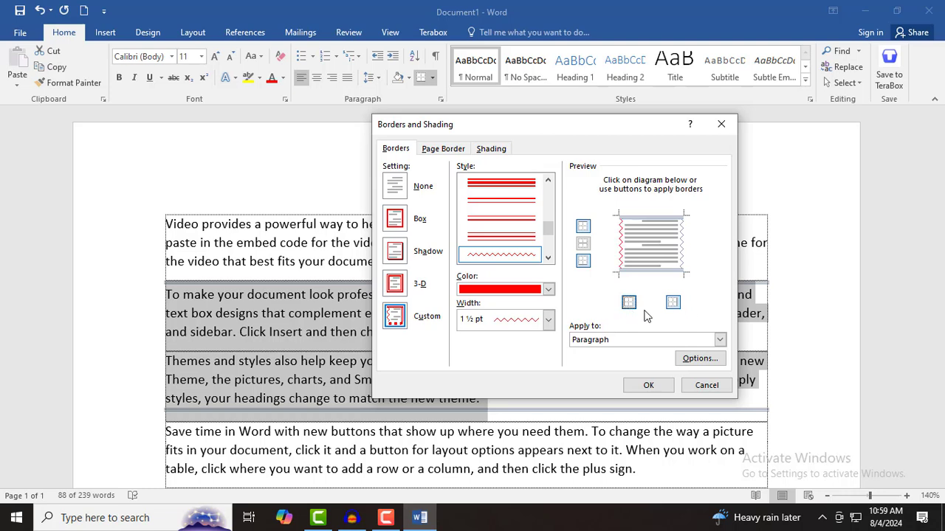
{"action": "left_click", "coordinate": [678, 310]}
{"action": "left_click", "coordinate": [545, 322]}
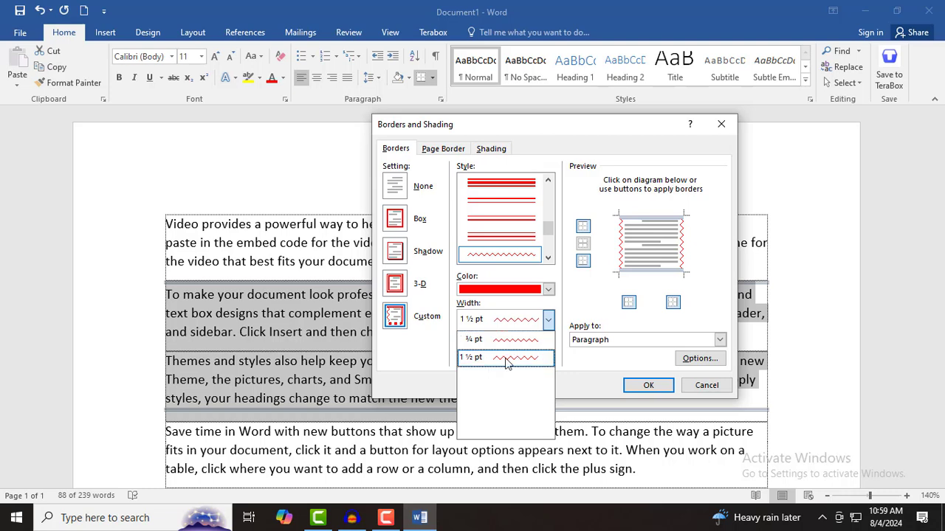
{"action": "left_click", "coordinate": [515, 359]}
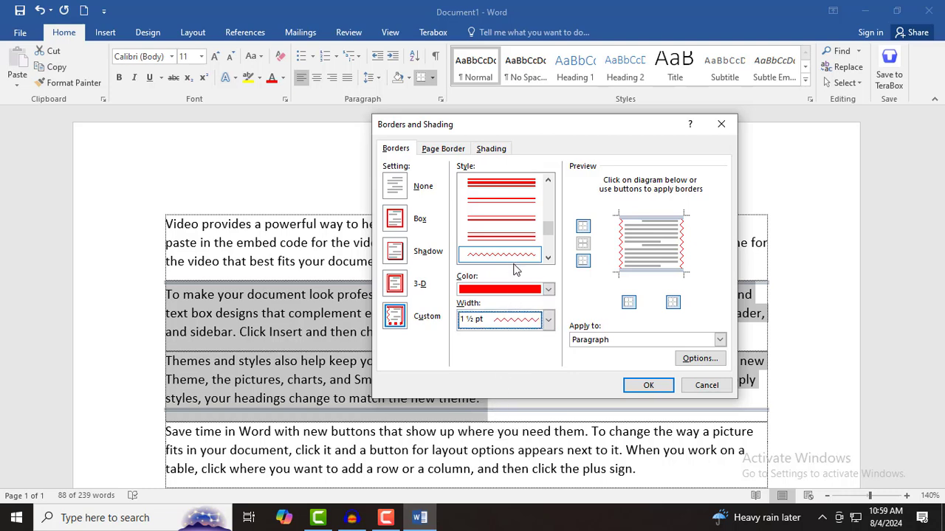
{"action": "left_click", "coordinate": [648, 385]}
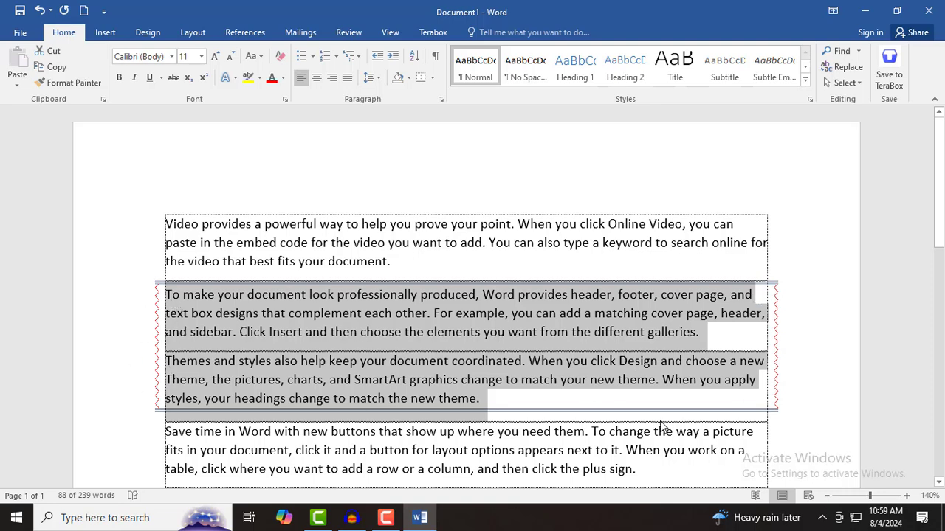
- Open Borders and Shading on the Page Border tab
{"action": "left_click", "coordinate": [432, 77]}
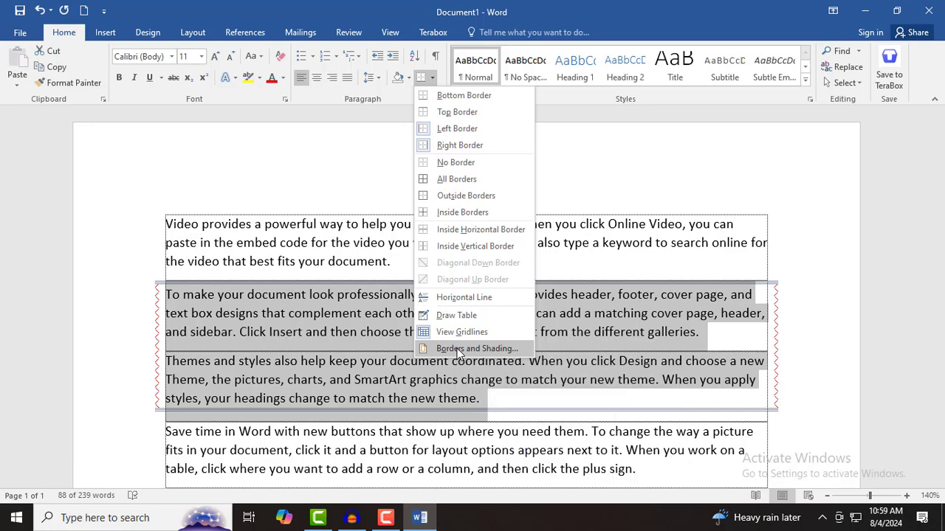
{"action": "left_click", "coordinate": [459, 350]}
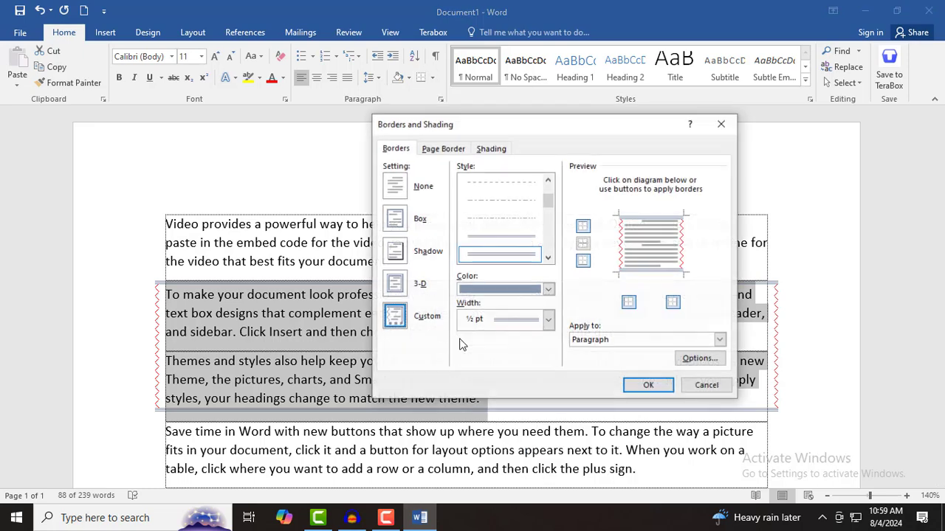
{"action": "left_click", "coordinate": [443, 149]}
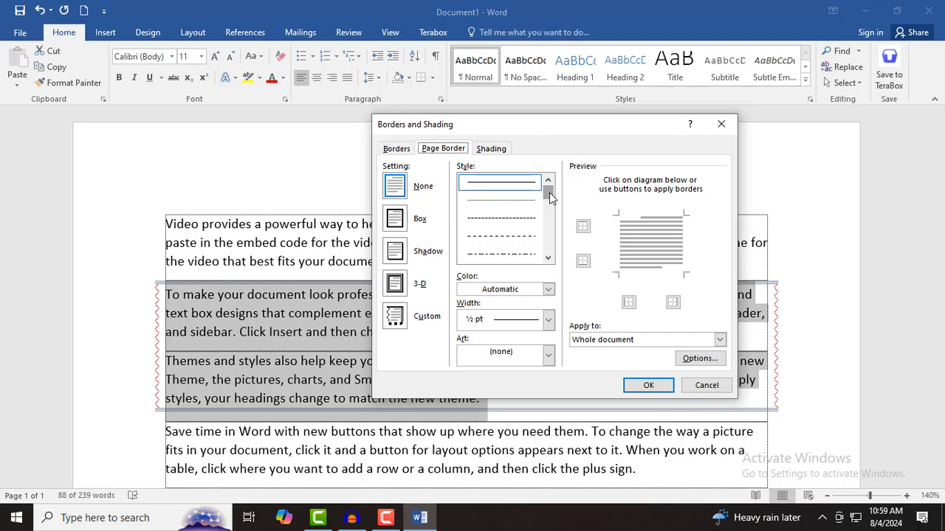
- Set a thin-line Box page border with Automatic colour and ¾ pt width
{"action": "left_click_drag", "start_coordinate": [549, 194], "coordinate": [536, 266]}
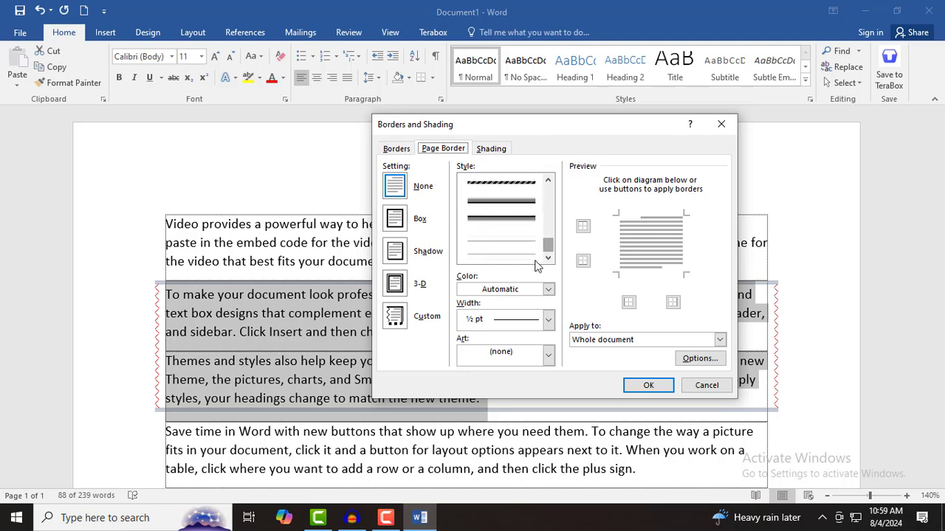
{"action": "left_click", "coordinate": [491, 289]}
{"action": "left_click", "coordinate": [496, 302]}
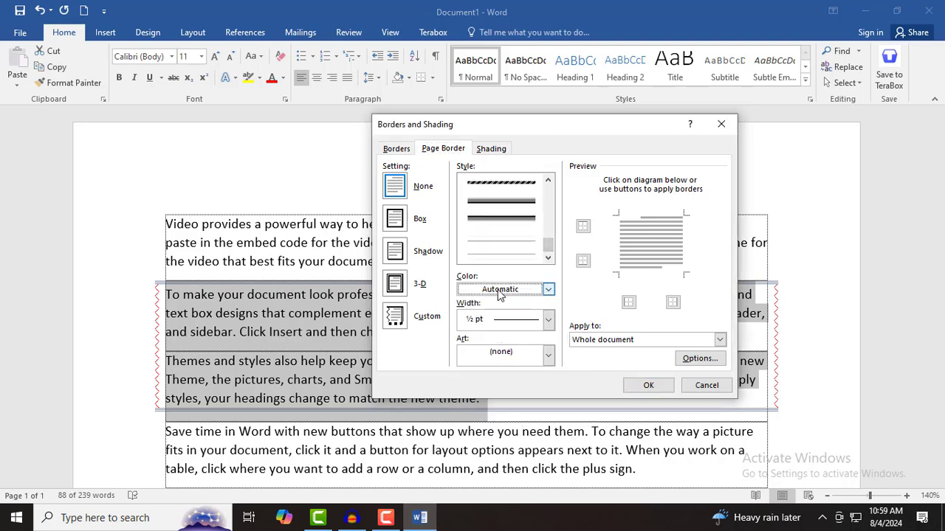
{"action": "left_click", "coordinate": [521, 323]}
{"action": "left_click", "coordinate": [521, 325]}
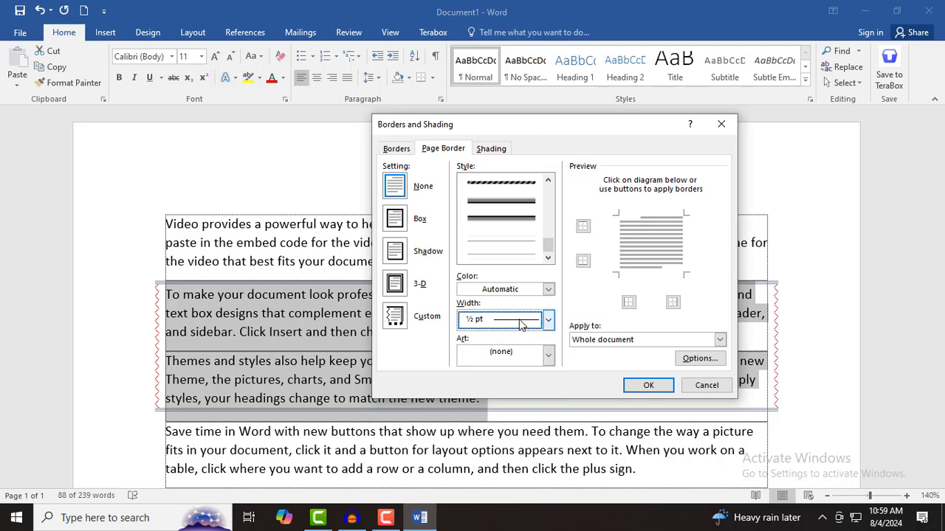
{"action": "left_click", "coordinate": [516, 242]}
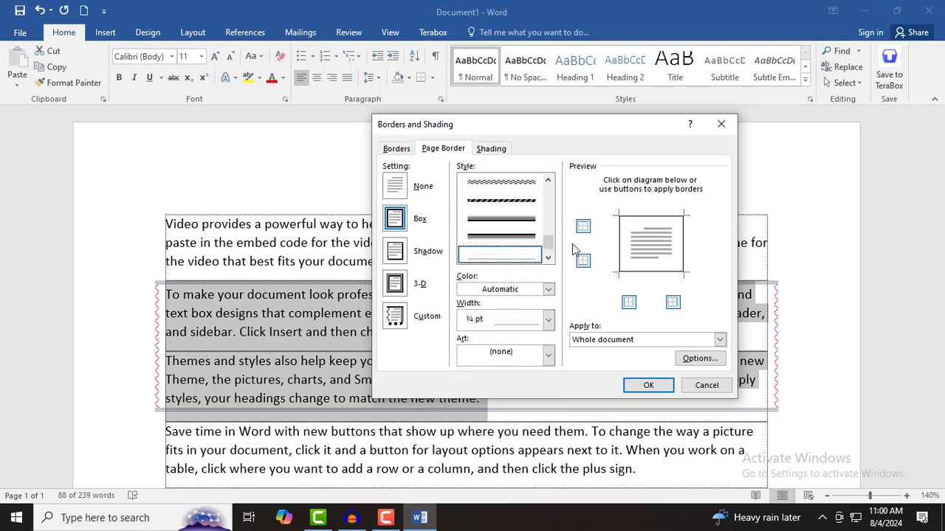
{"action": "left_click", "coordinate": [548, 319]}
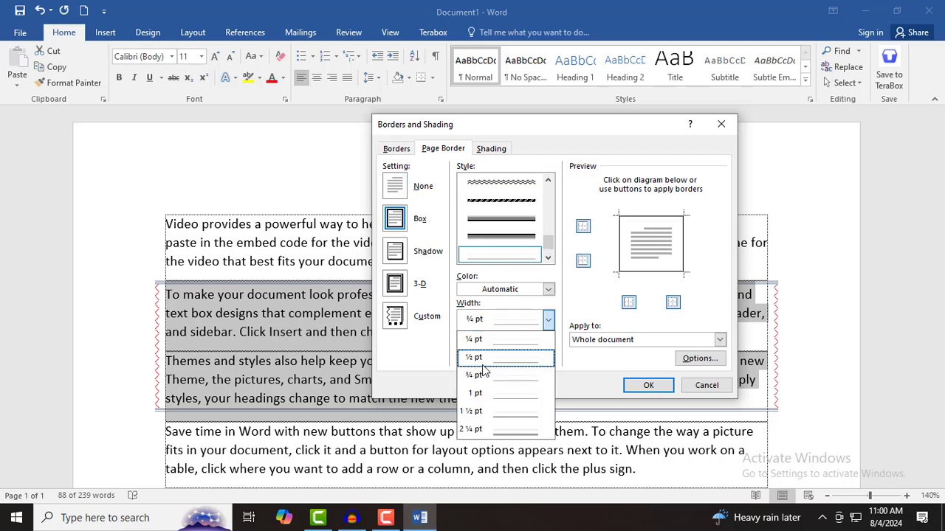
{"action": "left_click", "coordinate": [574, 321]}
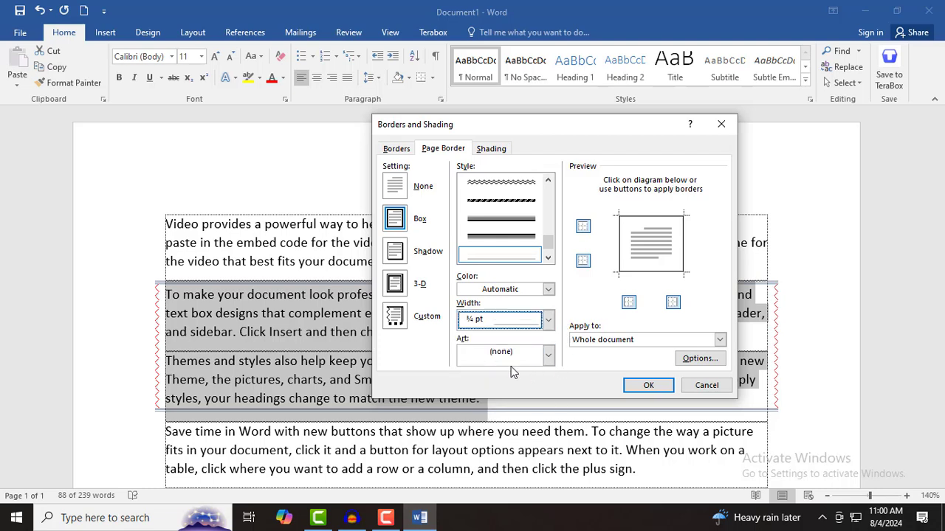
- Choose the red poinsettia art at 31 pt width, apply it to the whole document, check Options and confirm
{"action": "left_click", "coordinate": [547, 356]}
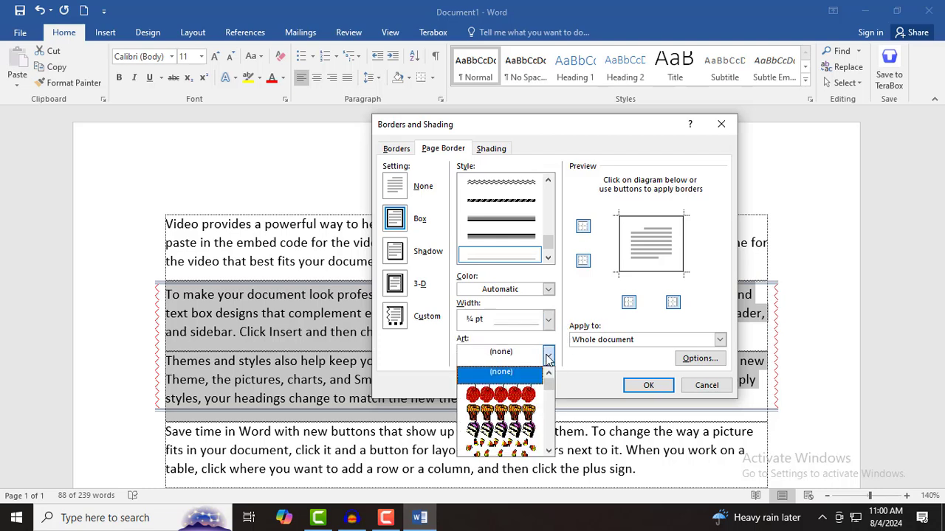
{"action": "left_click_drag", "start_coordinate": [549, 388], "coordinate": [549, 404]}
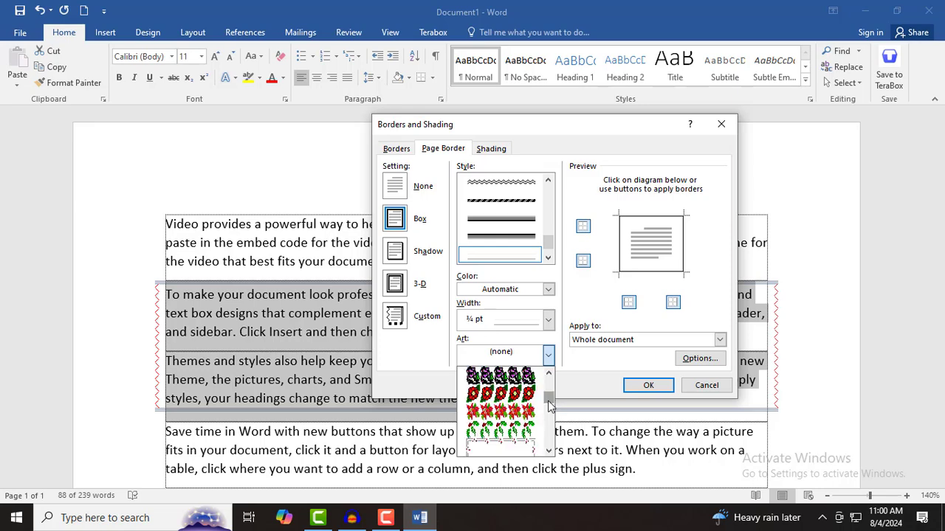
{"action": "left_click", "coordinate": [519, 413]}
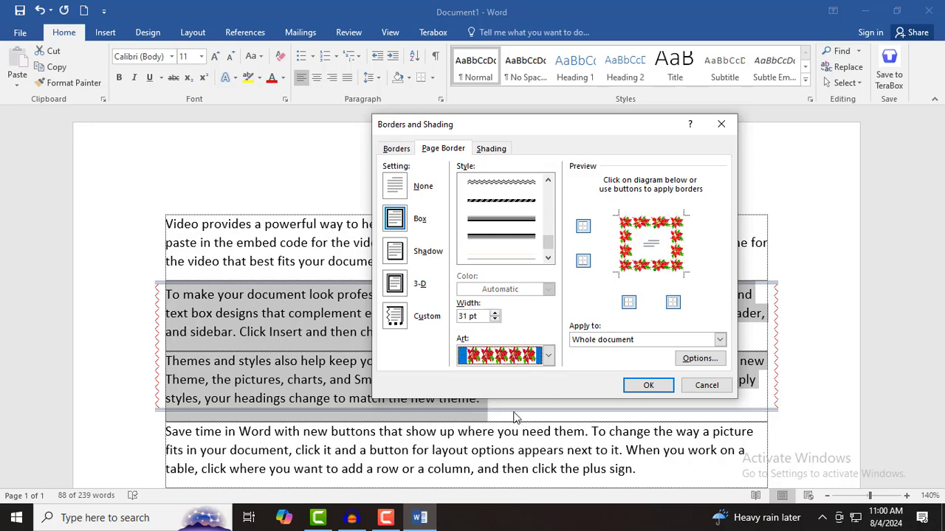
{"action": "left_click", "coordinate": [496, 319]}
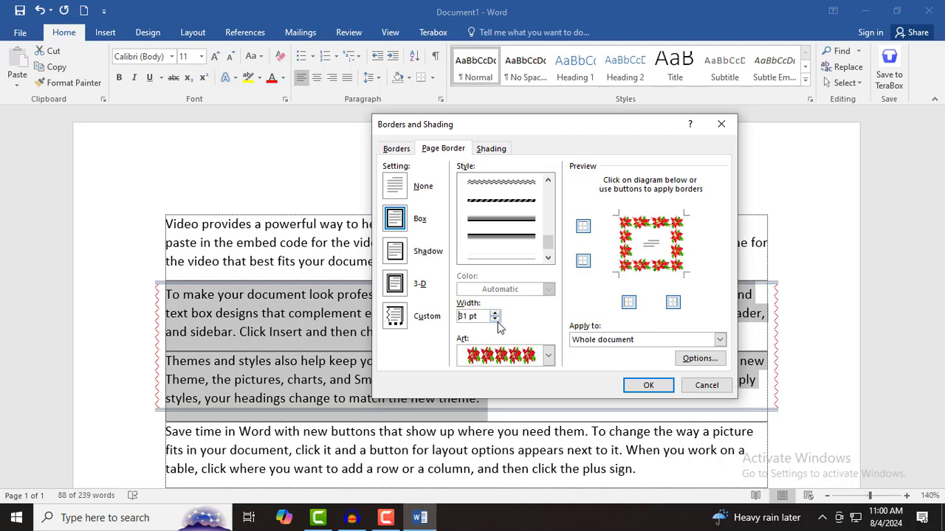
{"action": "key", "text": "Delete"}
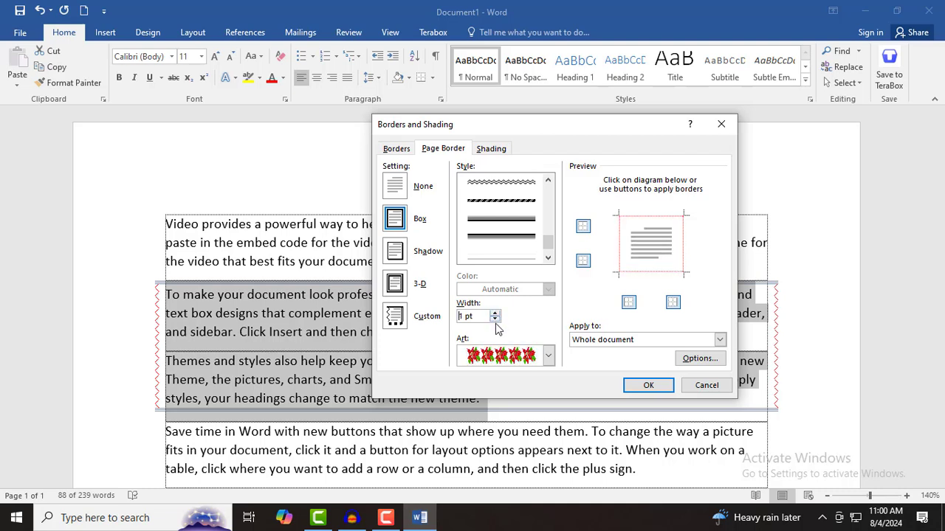
{"action": "type", "text": "3"}
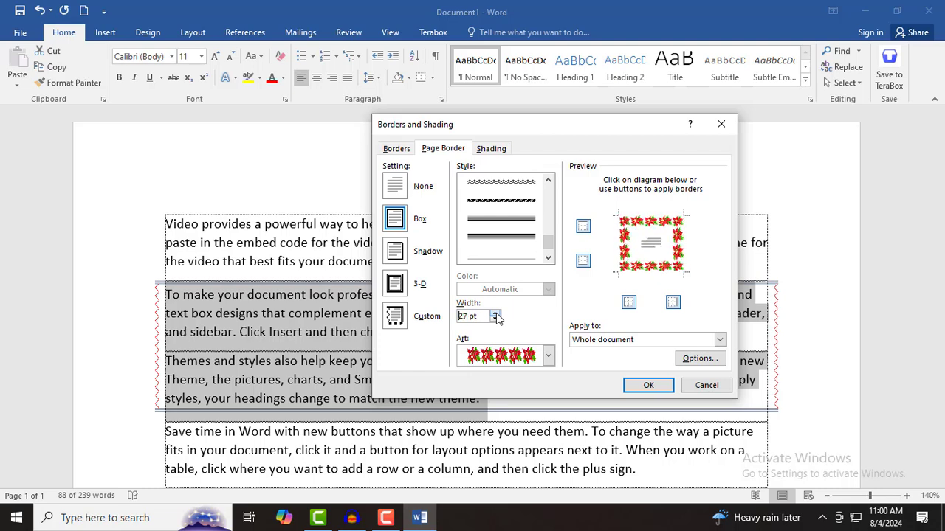
{"action": "left_click", "coordinate": [631, 342]}
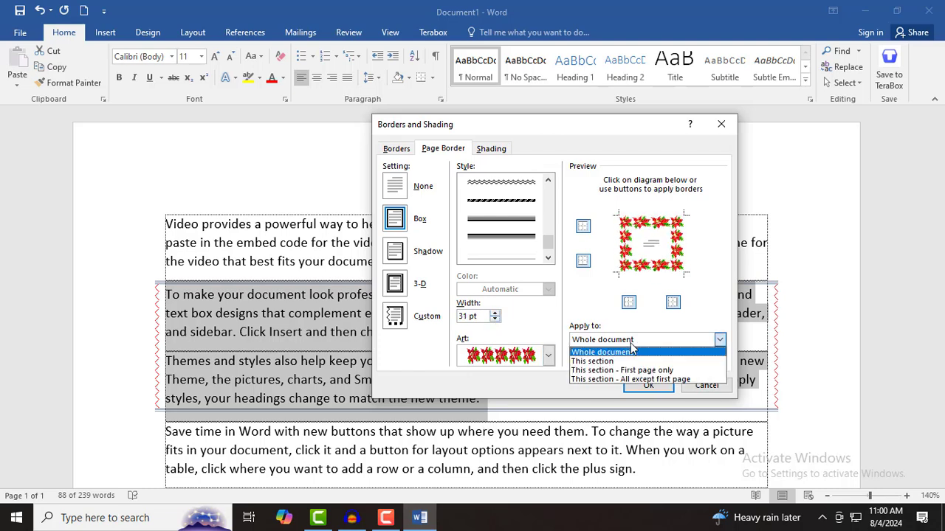
{"action": "left_click", "coordinate": [593, 353]}
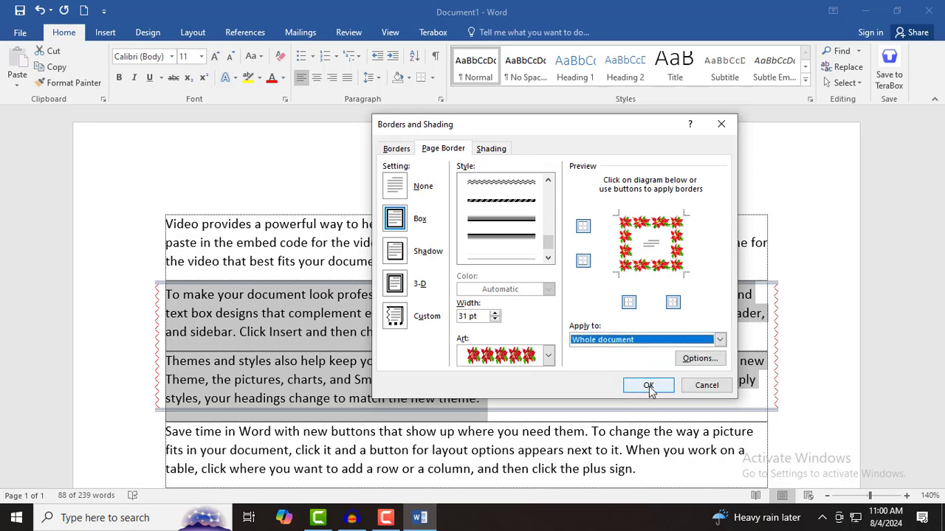
{"action": "left_click", "coordinate": [698, 358]}
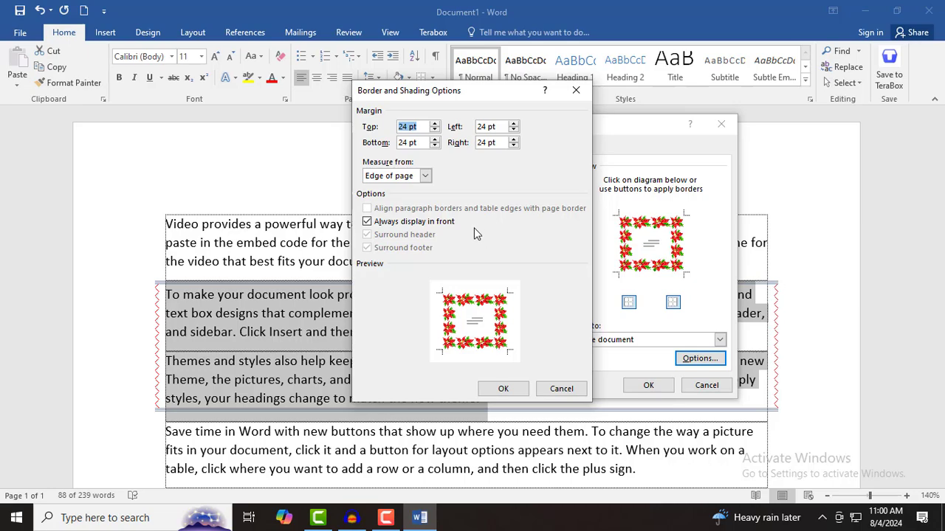
{"action": "left_click", "coordinate": [502, 389]}
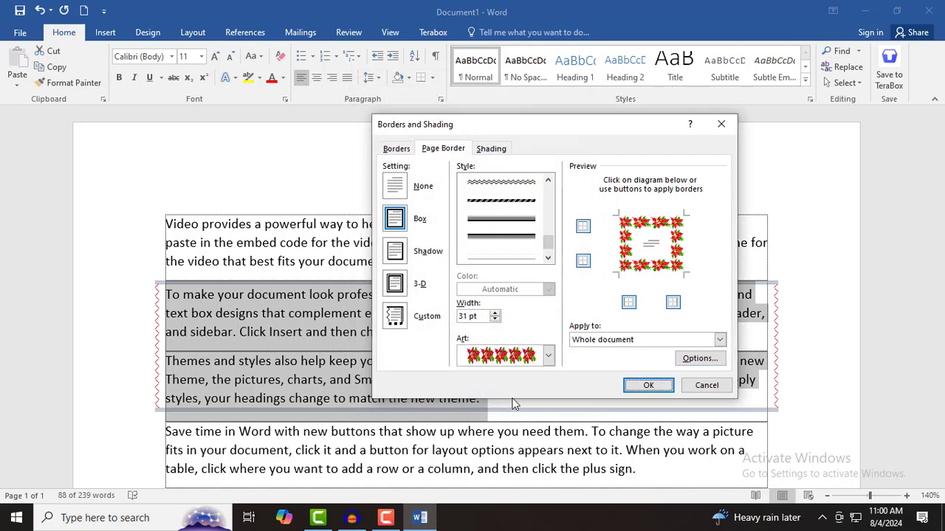
{"action": "left_click", "coordinate": [648, 385]}
- Deselect the text and undo the extra empty box at the top of page 2 with Ctrl+Z
{"action": "scroll", "coordinate": [438, 323], "scroll_direction": "down", "scroll_amount": 10}
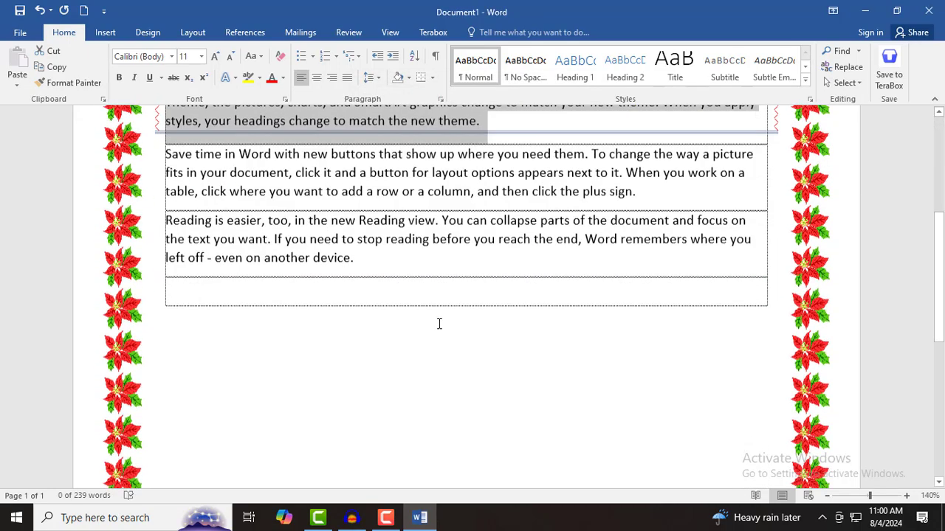
{"action": "scroll", "coordinate": [436, 339], "scroll_direction": "up", "scroll_amount": 5}
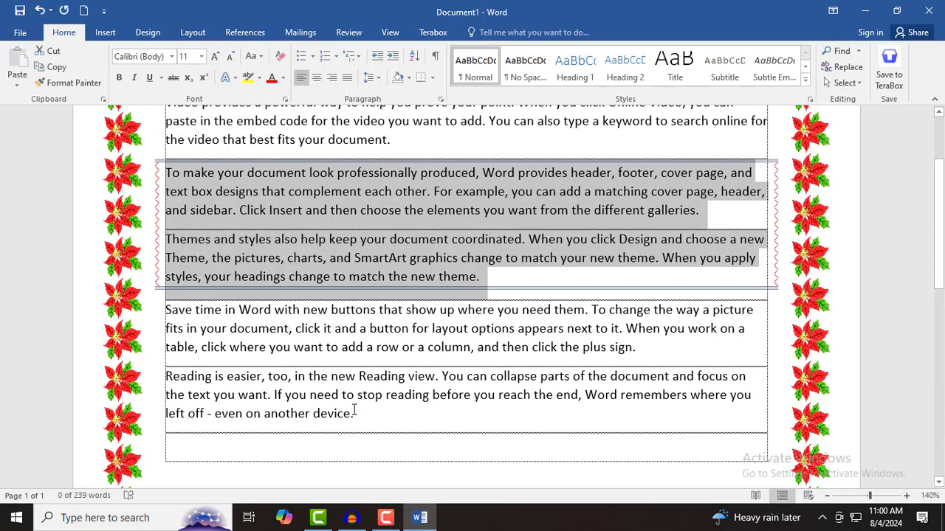
{"action": "left_click", "coordinate": [366, 420]}
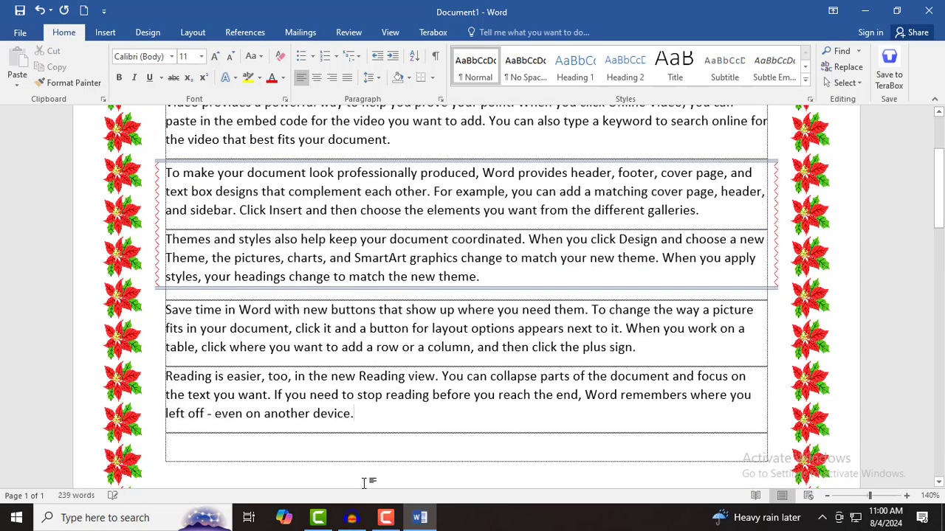
{"action": "scroll", "coordinate": [367, 483], "scroll_direction": "down", "scroll_amount": 10}
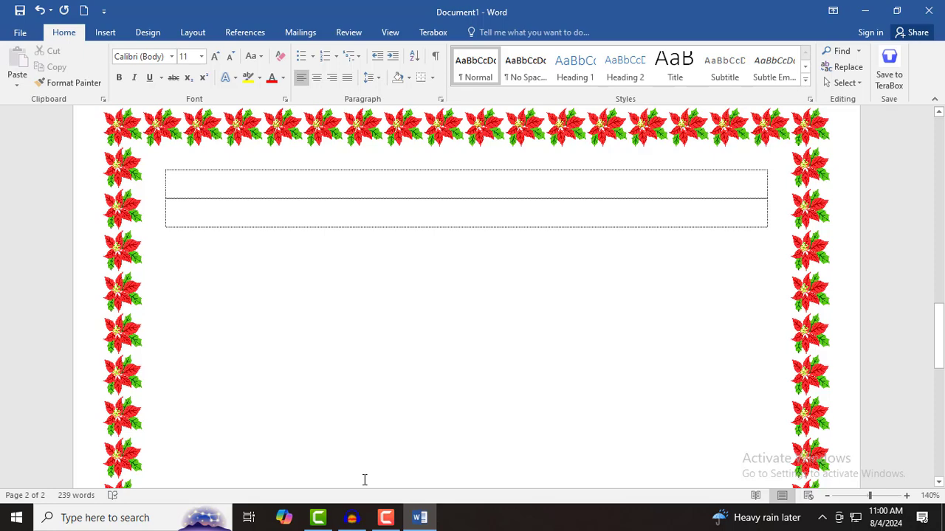
{"action": "key", "text": "ctrl+z"}
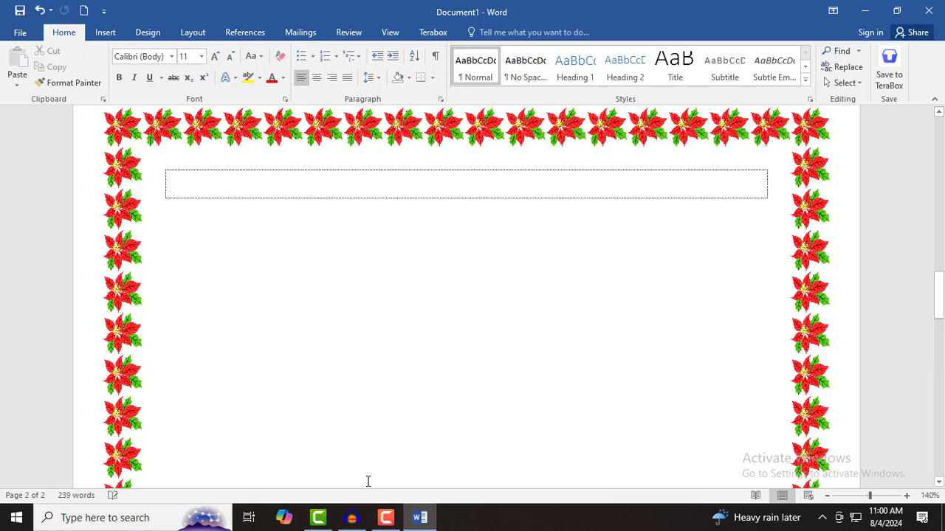
{"action": "scroll", "coordinate": [367, 473], "scroll_direction": "up", "scroll_amount": 8}
{"action": "scroll", "coordinate": [368, 454], "scroll_direction": "down", "scroll_amount": 3}
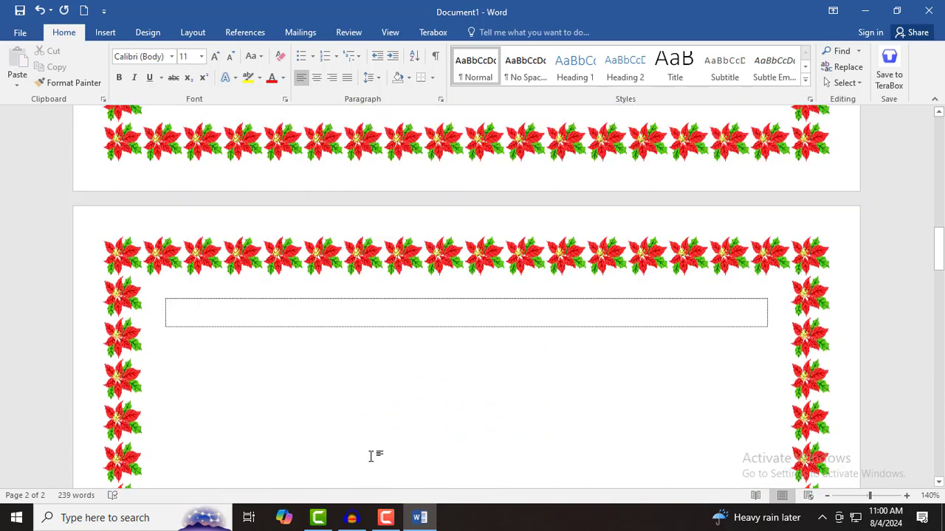
{"action": "scroll", "coordinate": [369, 457], "scroll_direction": "up", "scroll_amount": 6}
{"action": "scroll", "coordinate": [370, 457], "scroll_direction": "up", "scroll_amount": 4}
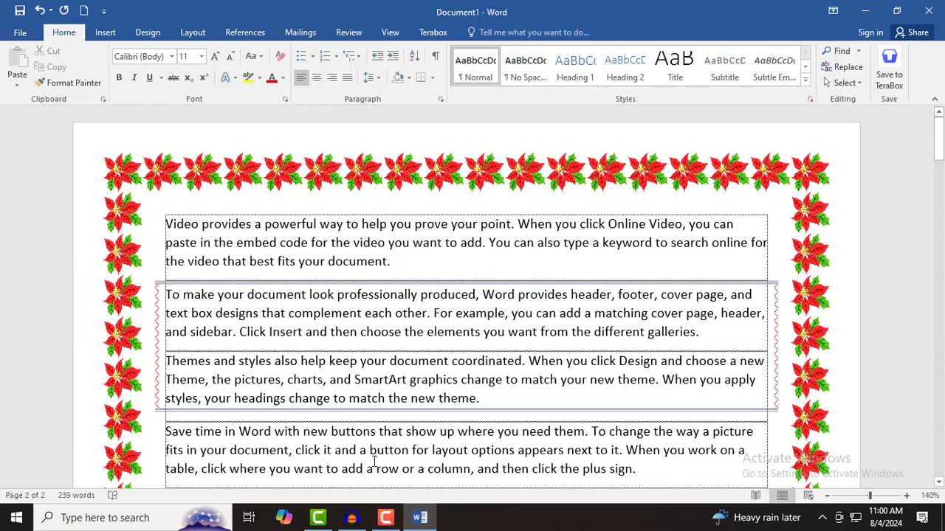
{"action": "scroll", "coordinate": [375, 463], "scroll_direction": "down", "scroll_amount": 16}
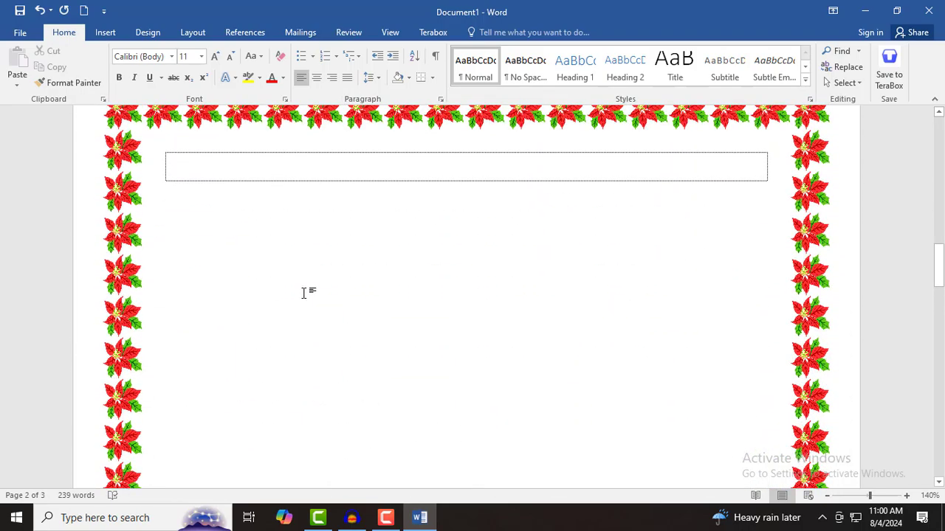
- Type 2 in page 2's top box and generate sample paragraphs below it with =rand()
{"action": "scroll", "coordinate": [332, 310], "scroll_direction": "down", "scroll_amount": 15}
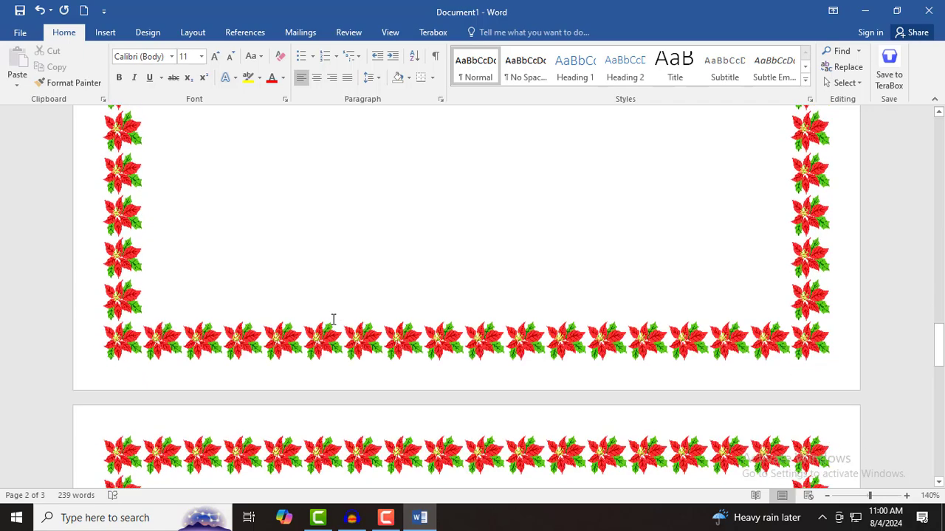
{"action": "scroll", "coordinate": [333, 319], "scroll_direction": "up", "scroll_amount": 15}
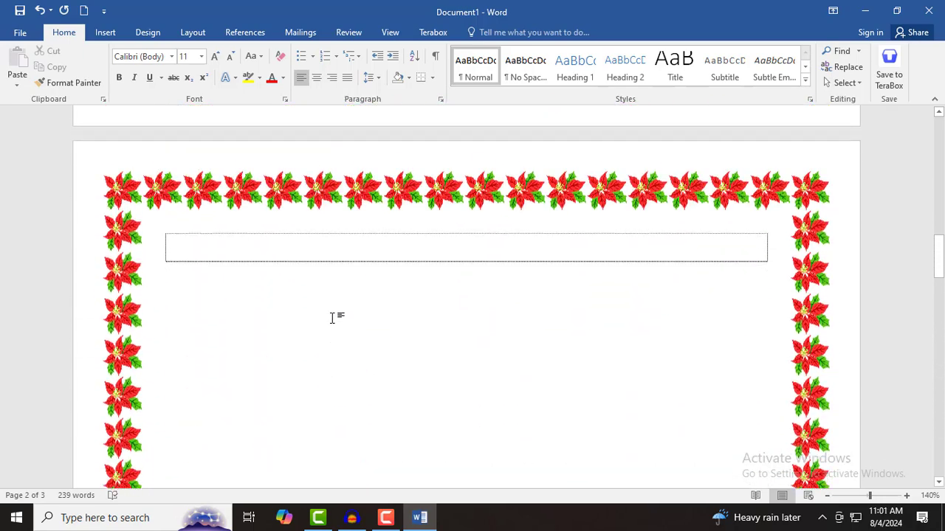
{"action": "type", "text": "2"}
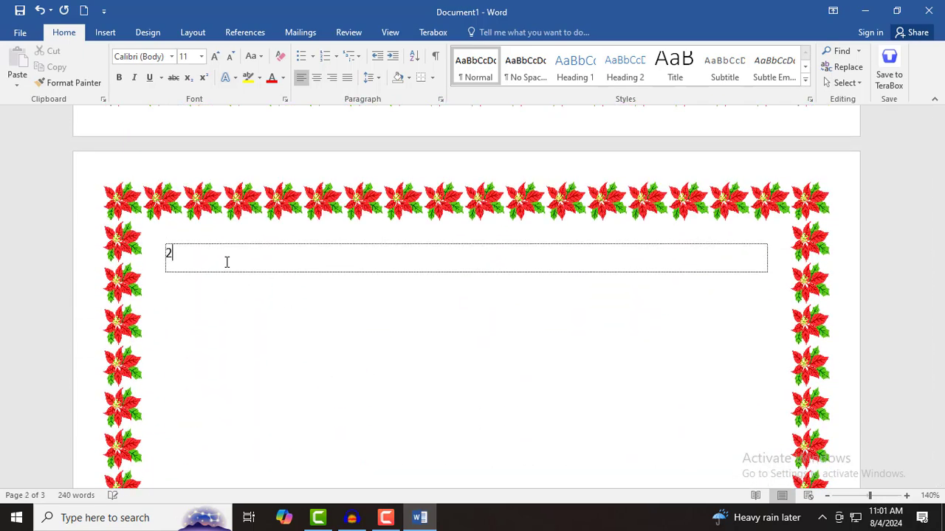
{"action": "key", "text": "Tab"}
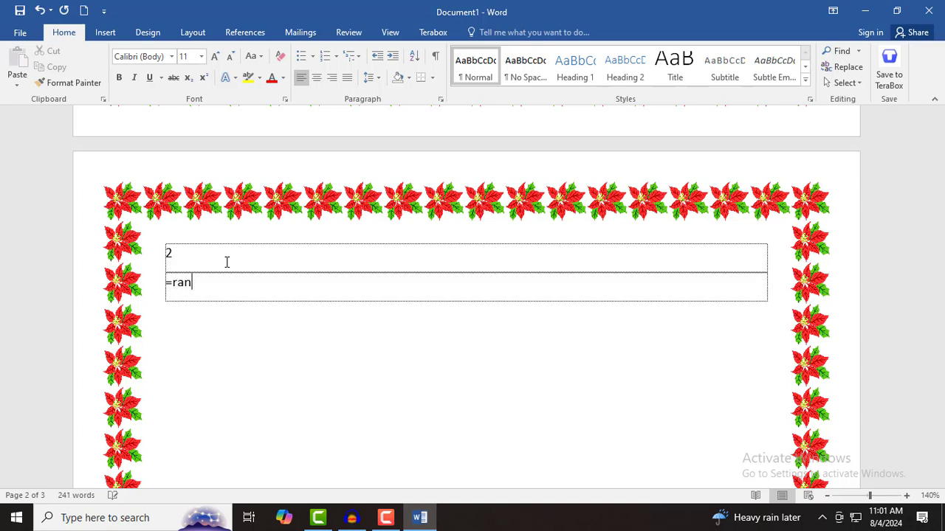
{"action": "type", "text": "=rand()"}
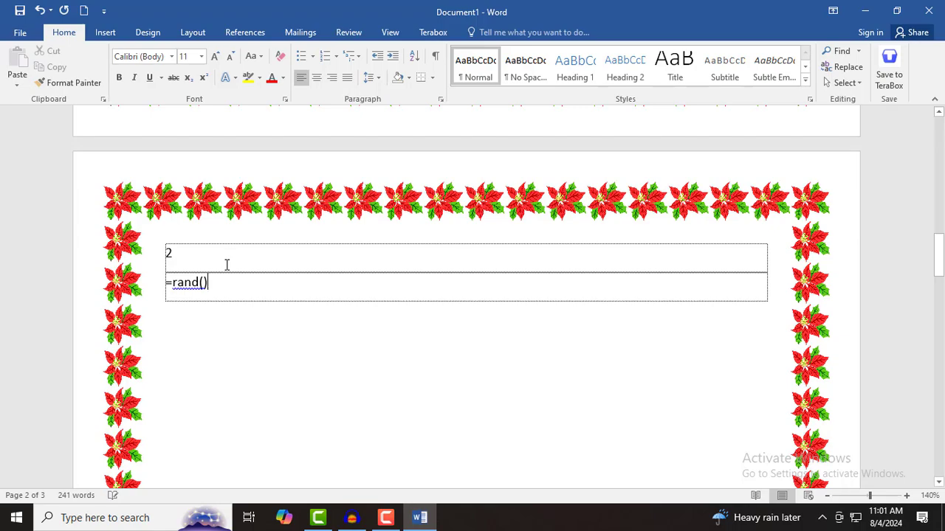
{"action": "key", "text": "Return"}
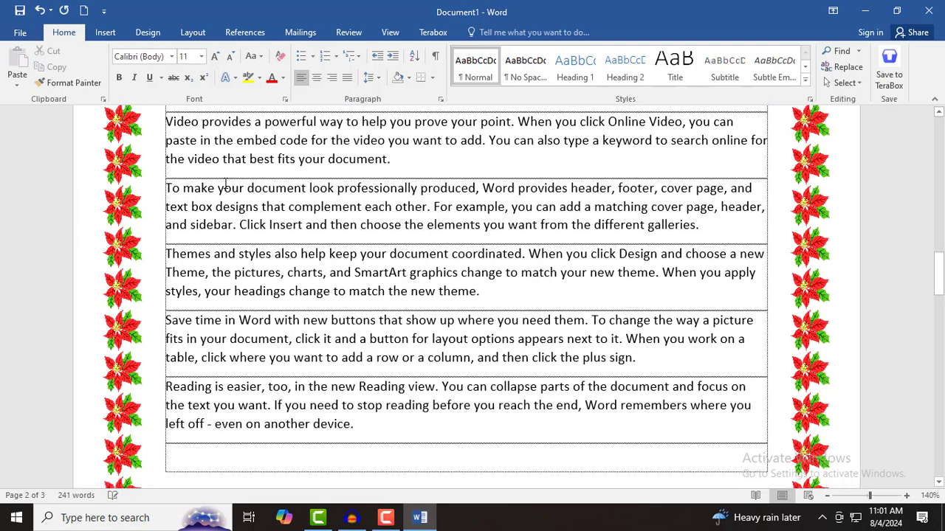
- Colour the five sample paragraphs red and centre the 2
{"action": "scroll", "coordinate": [212, 216], "scroll_direction": "up", "scroll_amount": 1}
{"action": "left_click_drag", "start_coordinate": [192, 217], "coordinate": [363, 475]}
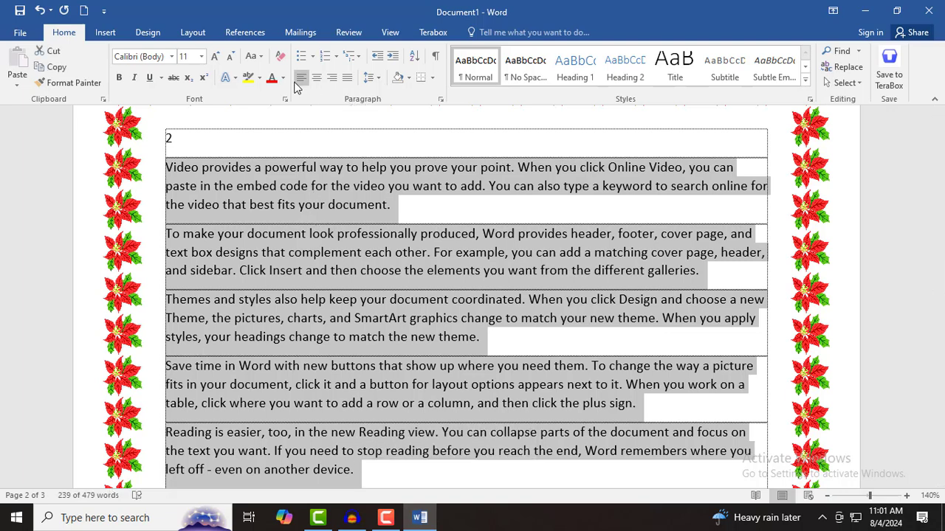
{"action": "left_click", "coordinate": [271, 78]}
{"action": "left_click", "coordinate": [306, 264]}
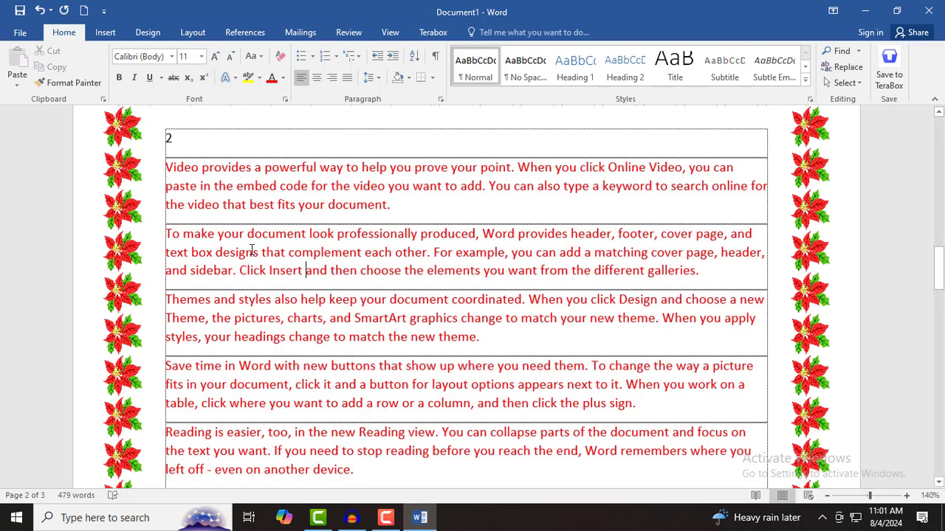
{"action": "left_click", "coordinate": [316, 77]}
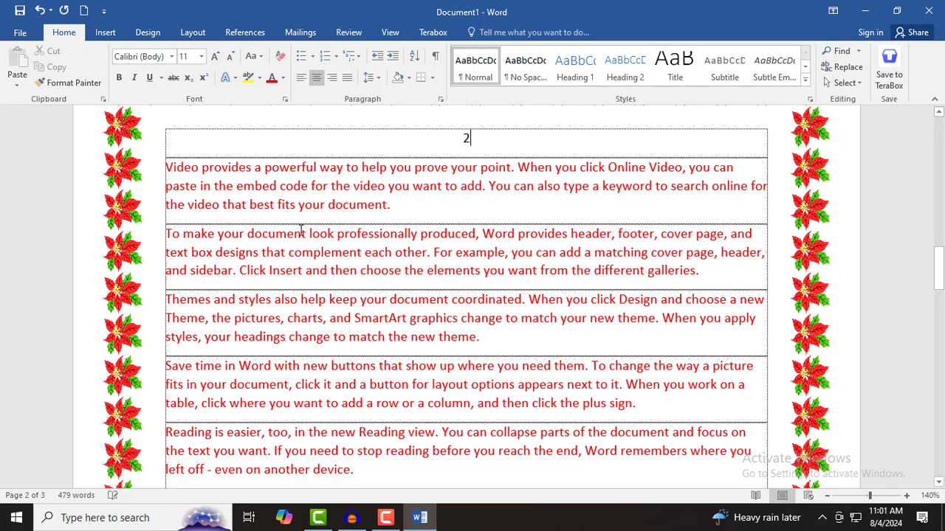
{"action": "scroll", "coordinate": [370, 231], "scroll_direction": "down", "scroll_amount": 10}
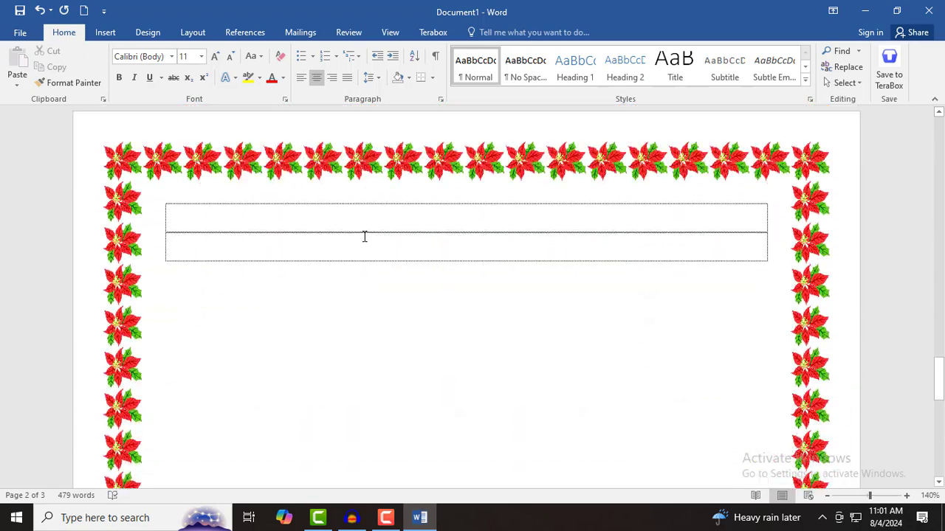
- Type a centred 3 in page 3's top box and insert =rand() sample text below it
{"action": "left_click", "coordinate": [361, 217]}
{"action": "type", "text": "3"}
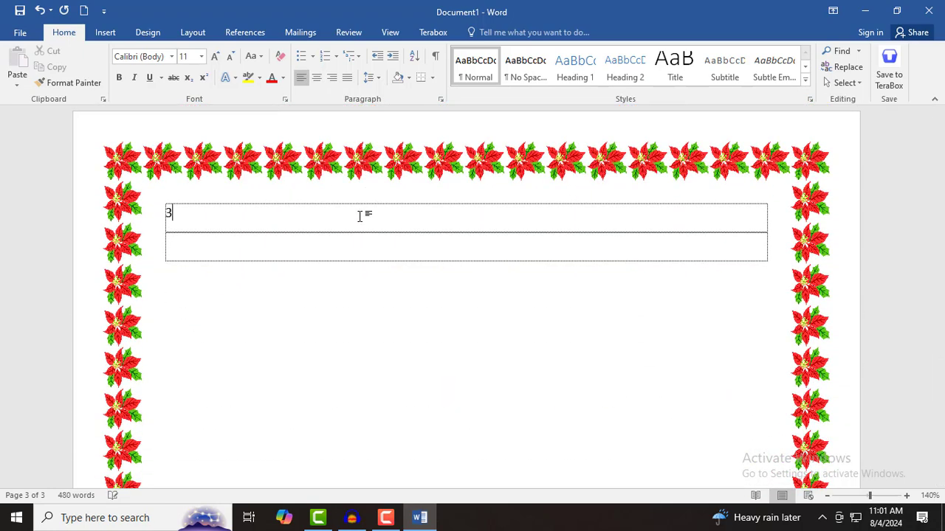
{"action": "left_click", "coordinate": [316, 77]}
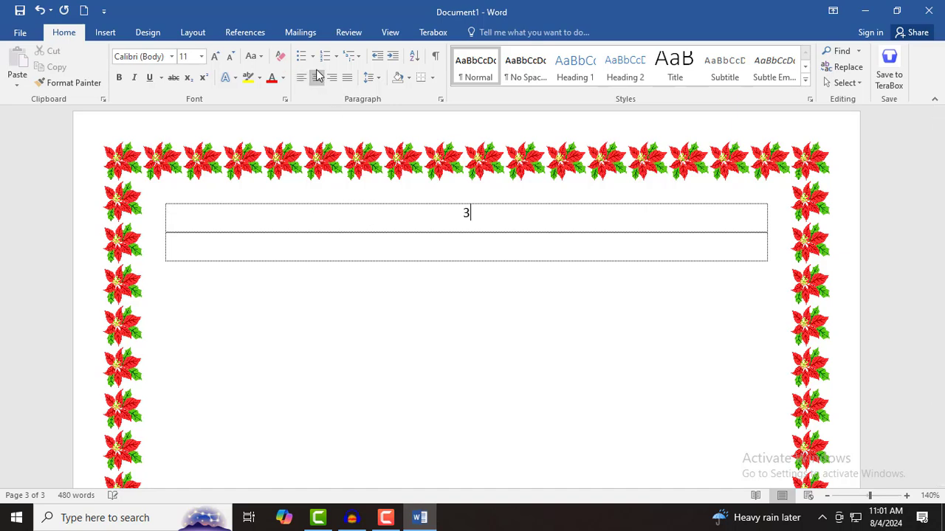
{"action": "key", "text": "Return"}
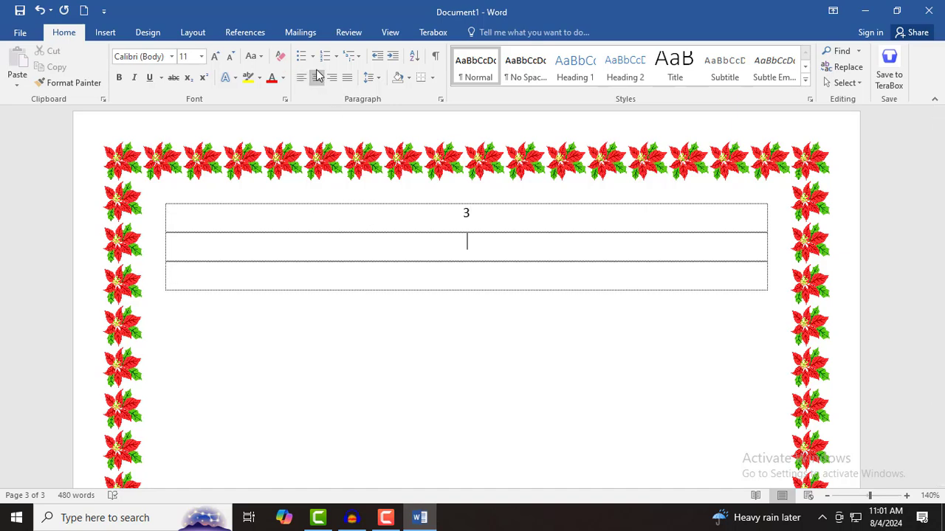
{"action": "type", "text": "=rand()"}
{"action": "key", "text": "Return"}
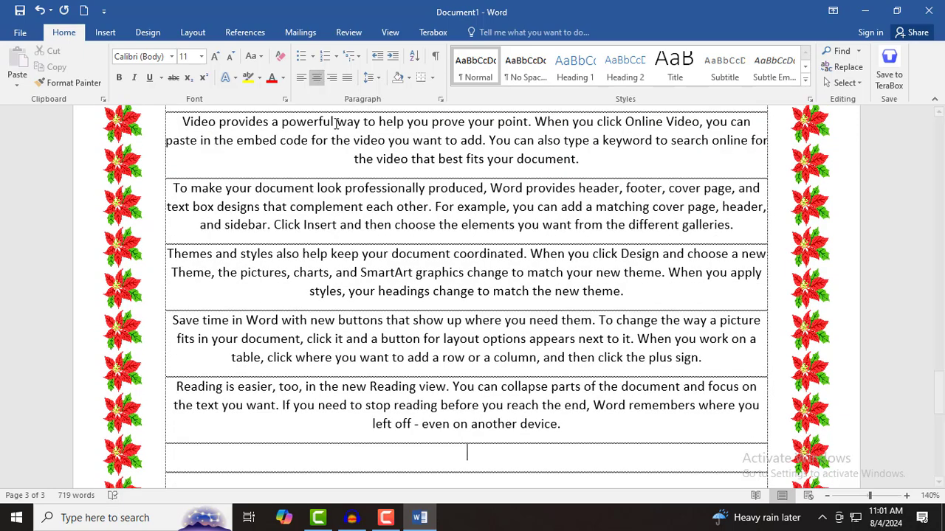
- Colour page 3's sample paragraphs light green
{"action": "scroll", "coordinate": [322, 297], "scroll_direction": "up", "scroll_amount": 3}
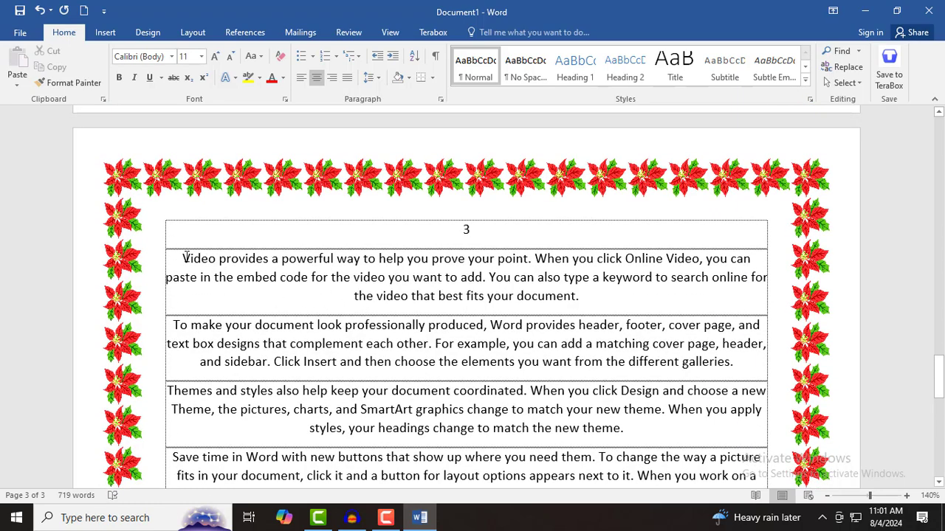
{"action": "left_click_drag", "start_coordinate": [186, 256], "coordinate": [603, 202]}
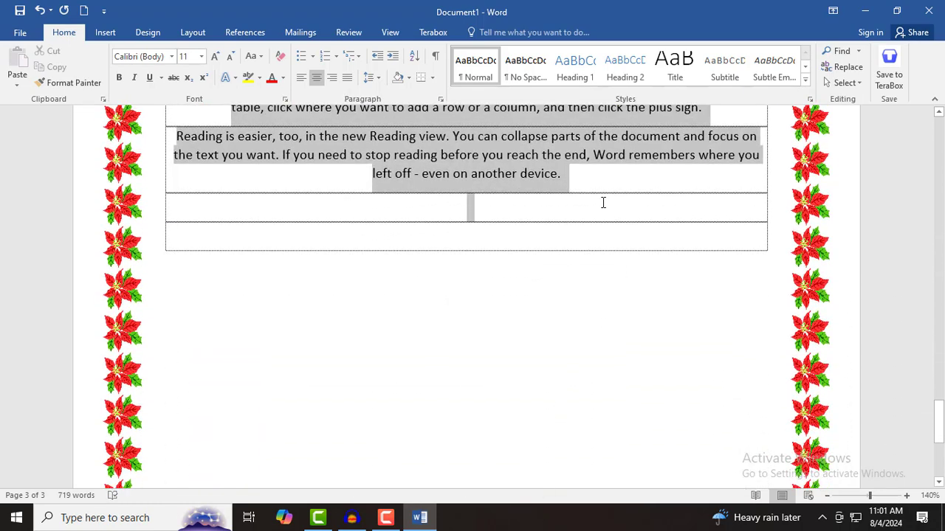
{"action": "left_click", "coordinate": [283, 78]}
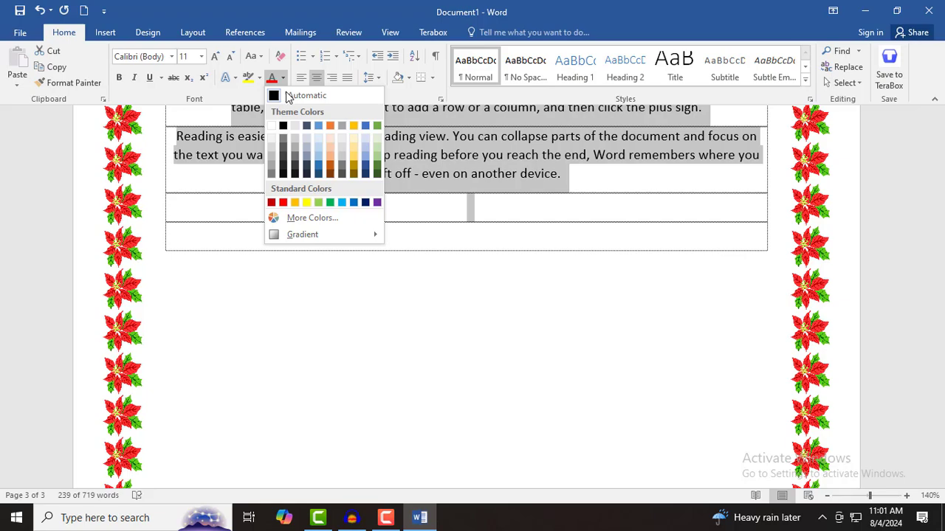
{"action": "left_click", "coordinate": [377, 157]}
{"action": "left_click", "coordinate": [352, 264]}
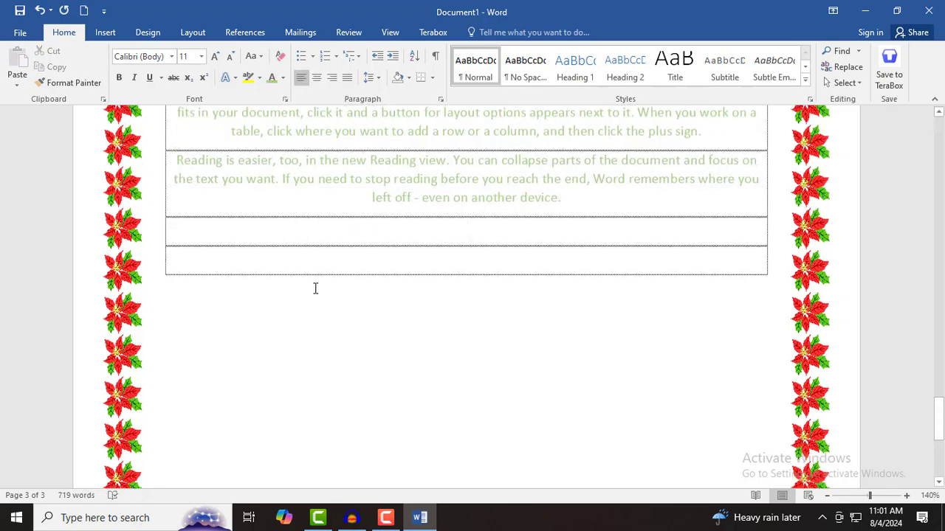
{"action": "scroll", "coordinate": [315, 288], "scroll_direction": "up", "scroll_amount": 10}
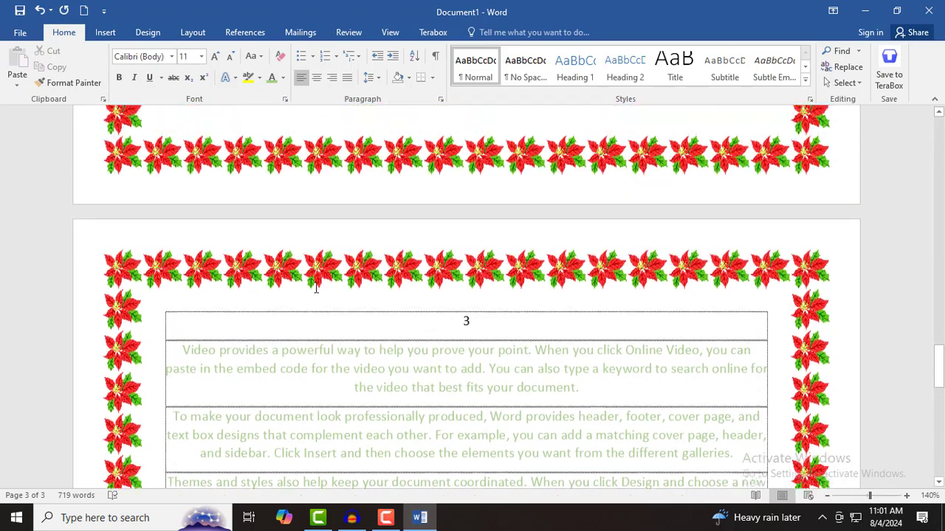
- Set the page border to None to remove the poinsettia border, then return to page 1
{"action": "scroll", "coordinate": [315, 288], "scroll_direction": "up", "scroll_amount": 20}
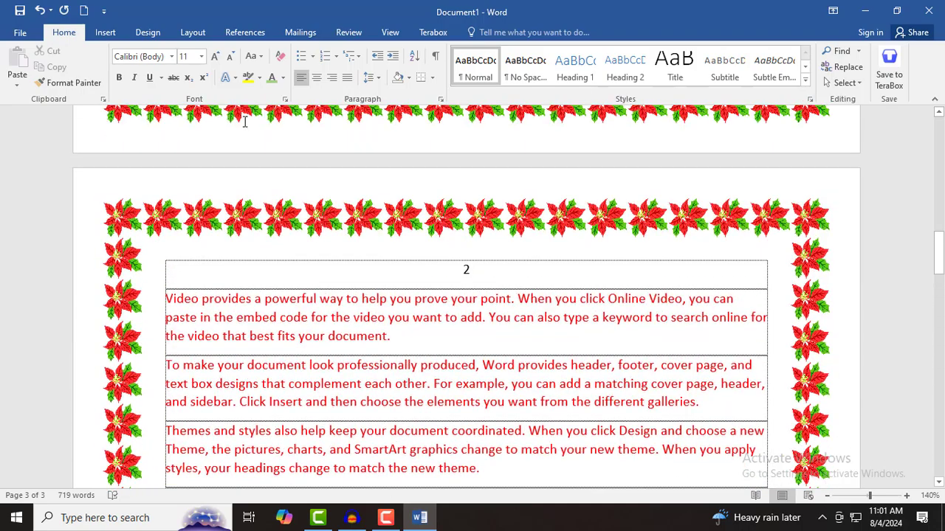
{"action": "left_click", "coordinate": [433, 77]}
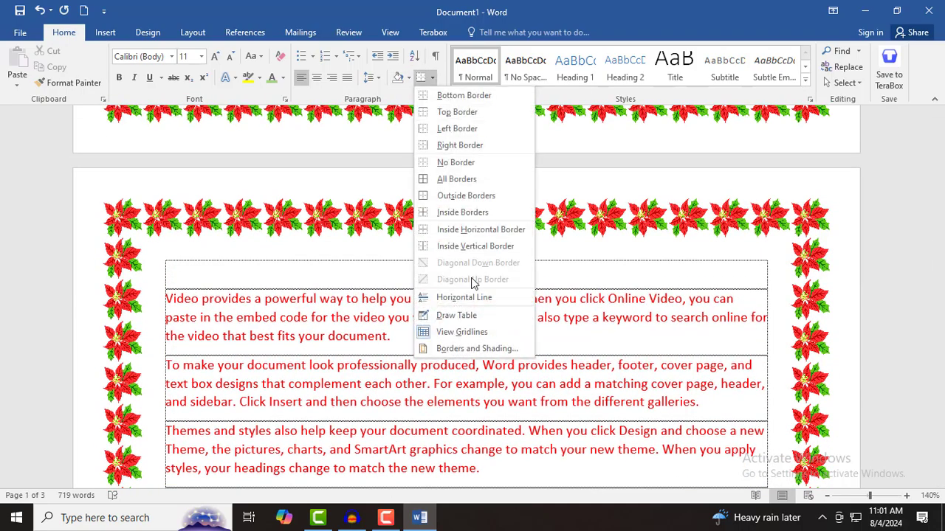
{"action": "left_click", "coordinate": [481, 348]}
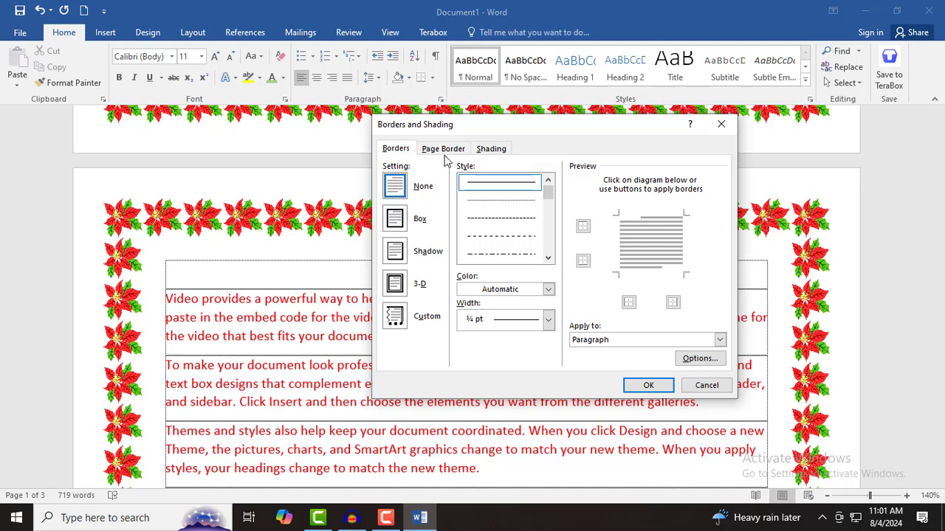
{"action": "left_click", "coordinate": [445, 150]}
{"action": "left_click", "coordinate": [395, 185]}
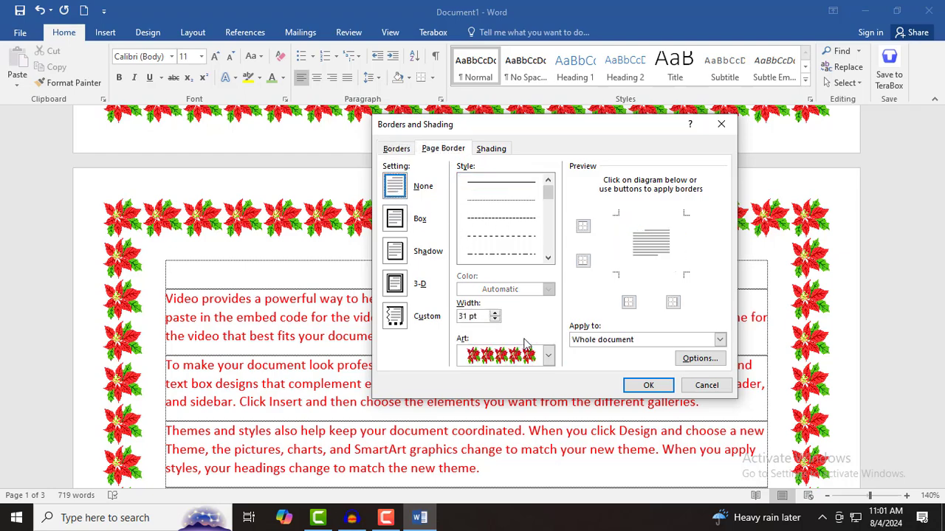
{"action": "left_click", "coordinate": [648, 386]}
{"action": "left_click", "coordinate": [547, 470]}
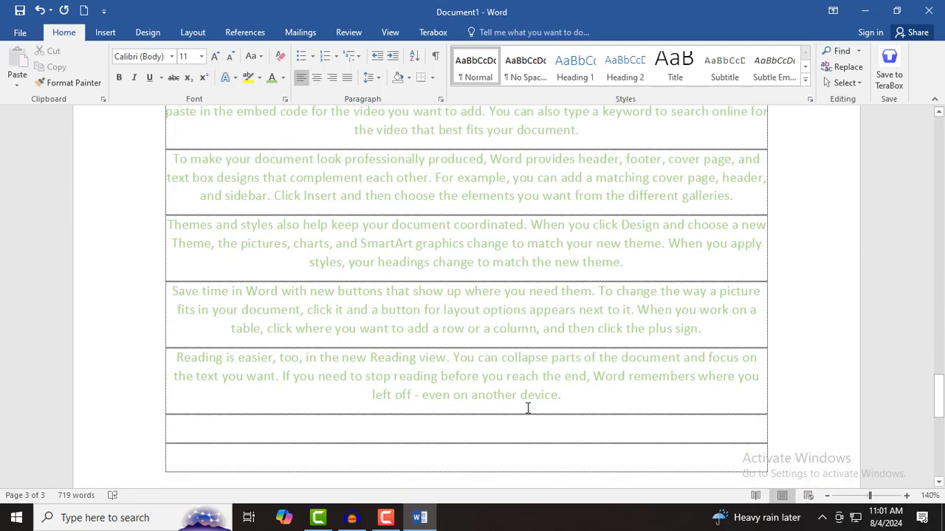
{"action": "scroll", "coordinate": [530, 409], "scroll_direction": "up", "scroll_amount": 15}
{"action": "scroll", "coordinate": [544, 409], "scroll_direction": "up", "scroll_amount": 15}
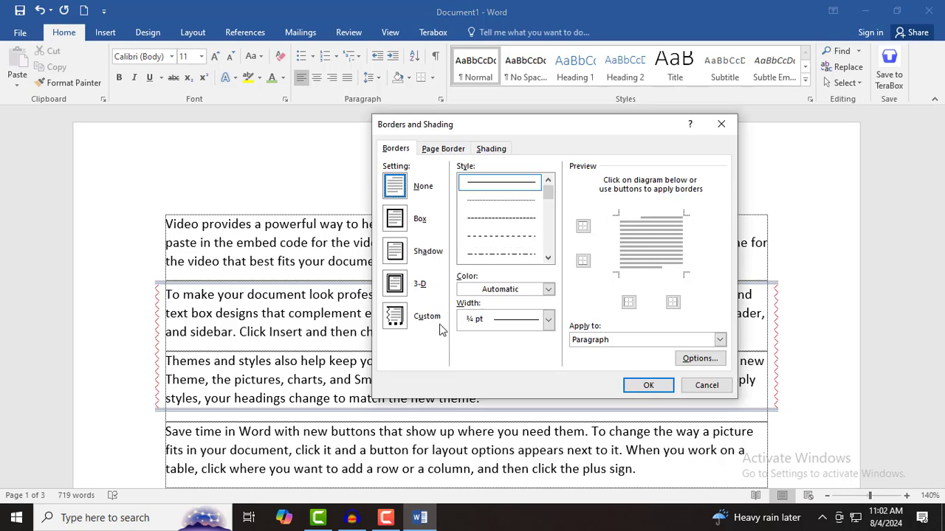
- Pick the red-flower art from the Page Border tab's art list
{"action": "left_click", "coordinate": [549, 320]}
{"action": "left_click", "coordinate": [545, 376]}
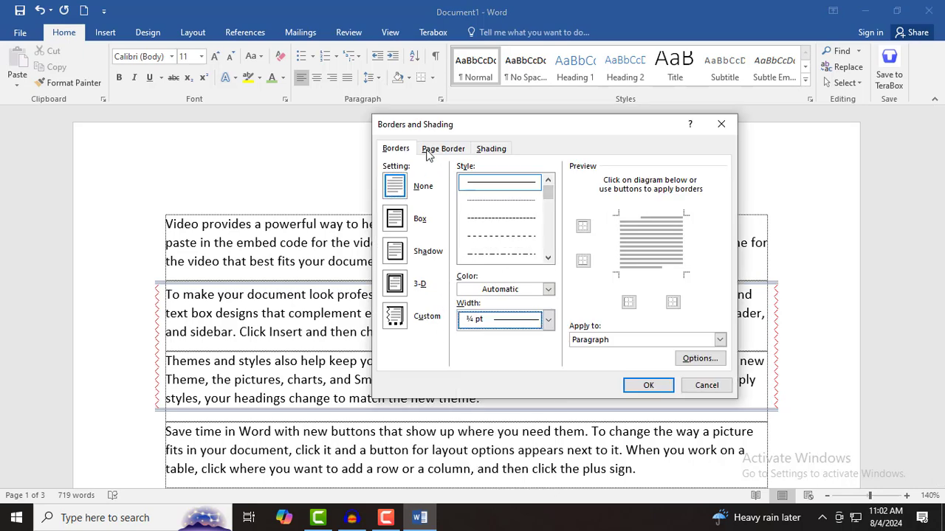
{"action": "left_click", "coordinate": [439, 150]}
{"action": "left_click", "coordinate": [549, 355]}
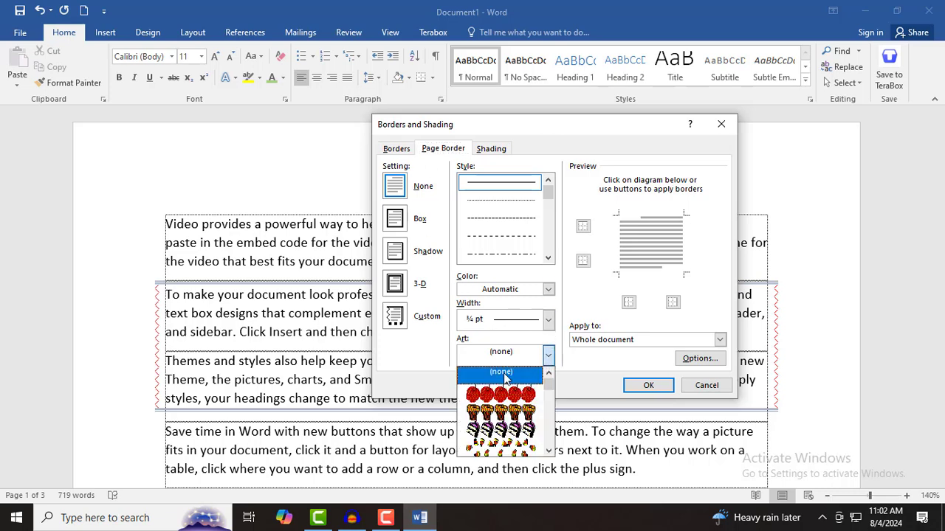
{"action": "scroll", "coordinate": [493, 421], "scroll_direction": "down", "scroll_amount": 10}
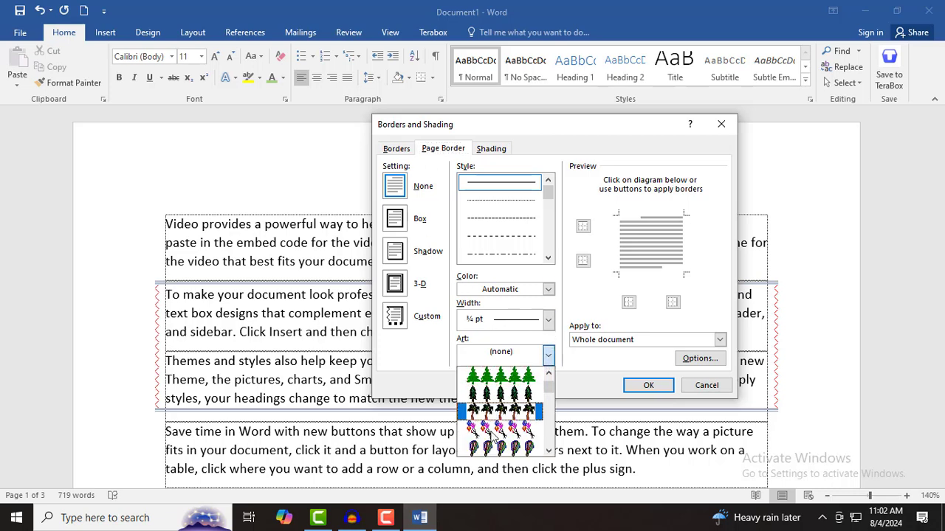
{"action": "scroll", "coordinate": [491, 437], "scroll_direction": "down", "scroll_amount": 8}
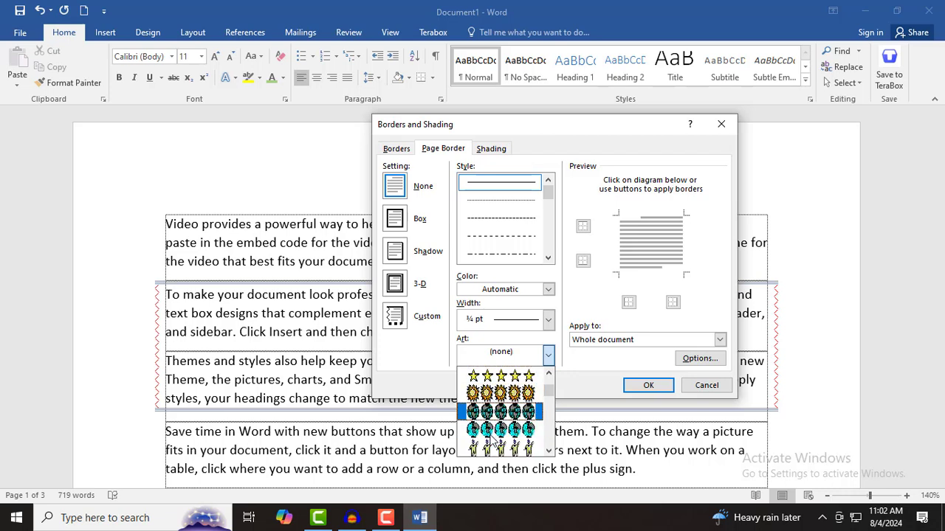
{"action": "scroll", "coordinate": [490, 442], "scroll_direction": "down", "scroll_amount": 6}
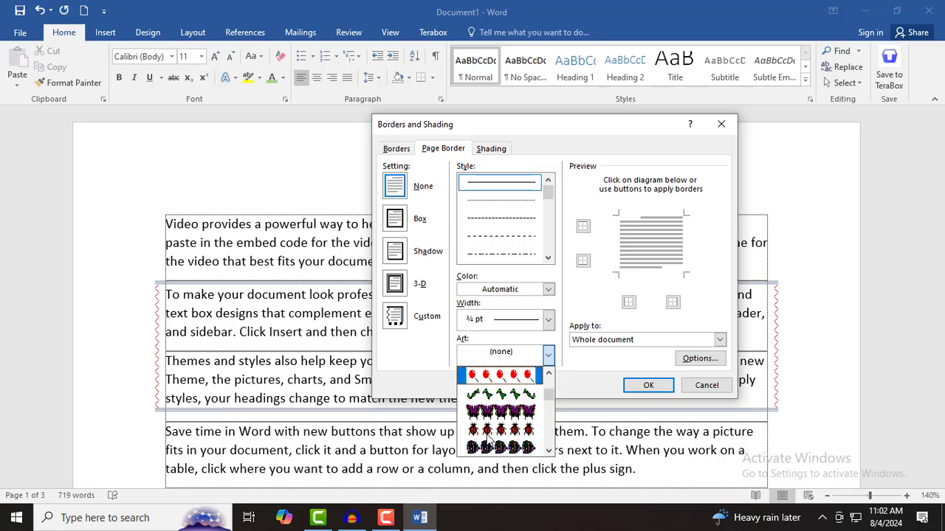
{"action": "scroll", "coordinate": [489, 435], "scroll_direction": "down", "scroll_amount": 8}
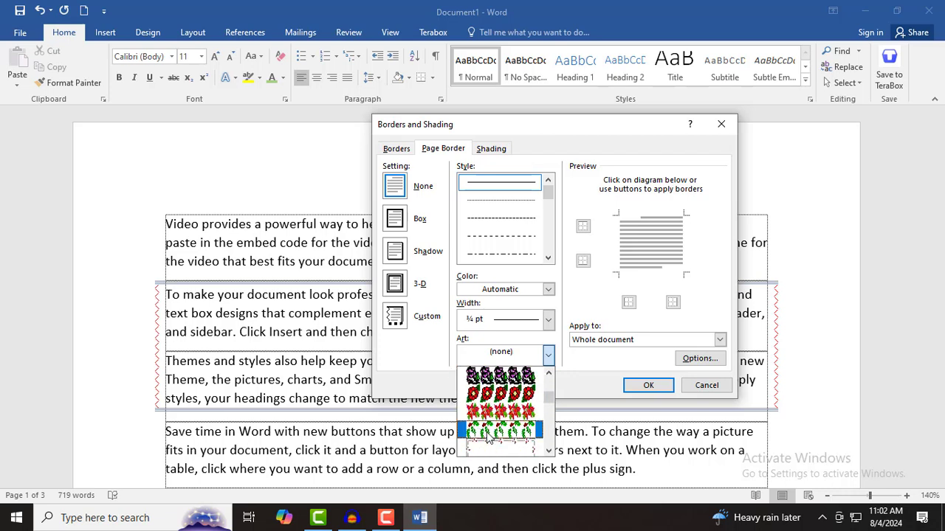
{"action": "left_click", "coordinate": [501, 401]}
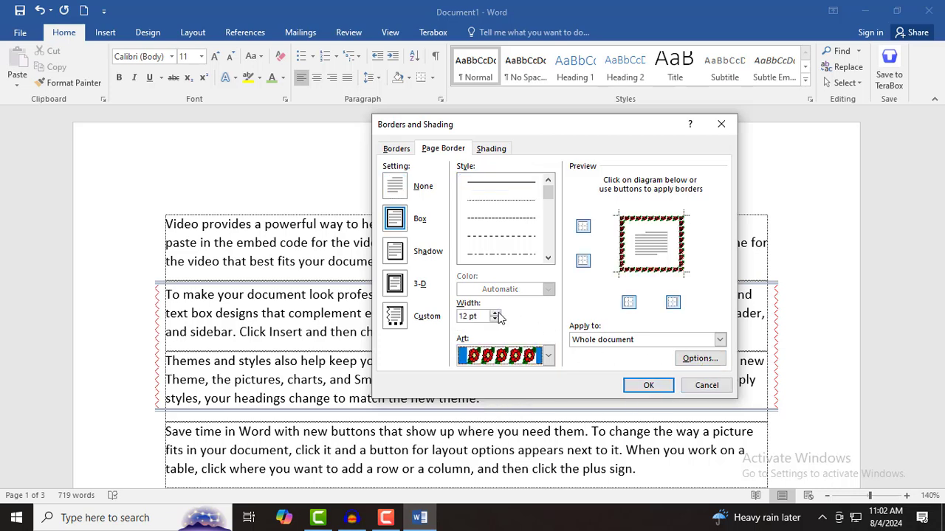
- Set the flower border to 31 pt, applied to 'This section - First page only'
{"action": "left_click_drag", "start_coordinate": [499, 315], "coordinate": [498, 316]}
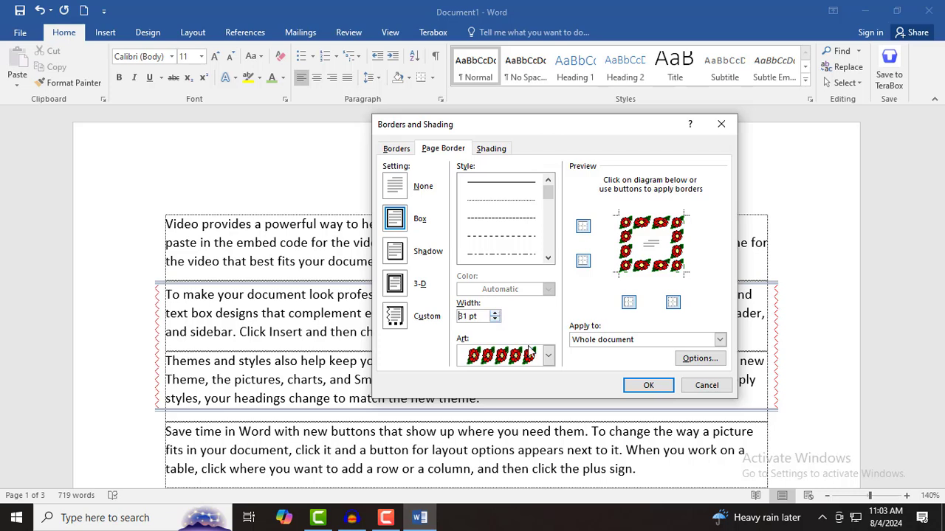
{"action": "left_click", "coordinate": [617, 341]}
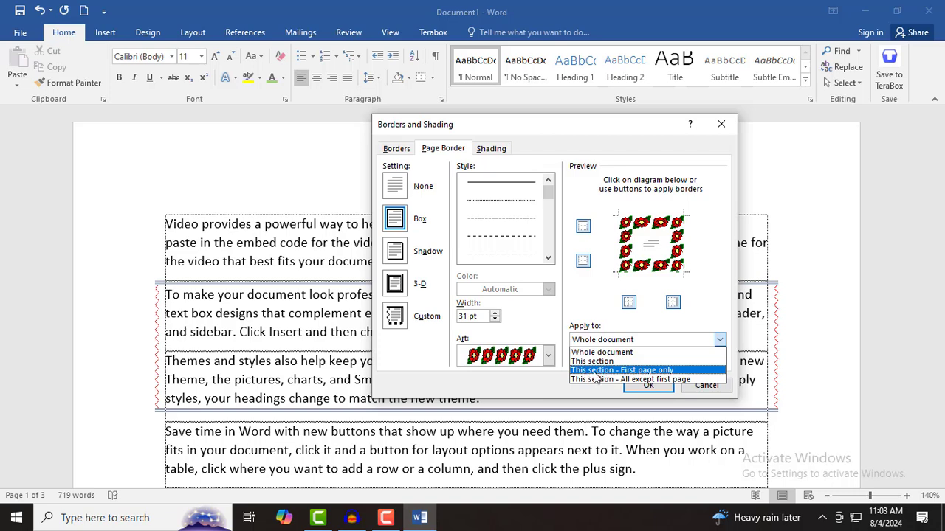
{"action": "left_click", "coordinate": [634, 370]}
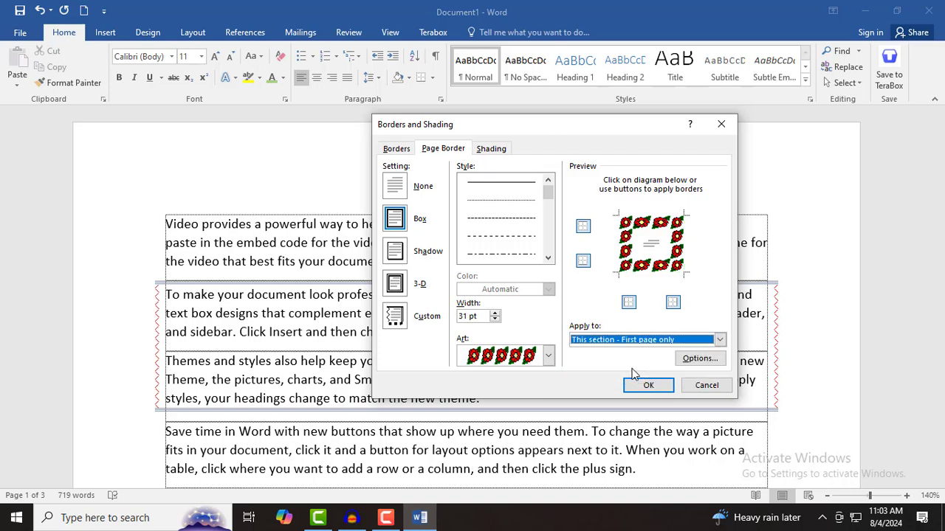
{"action": "left_click", "coordinate": [641, 388]}
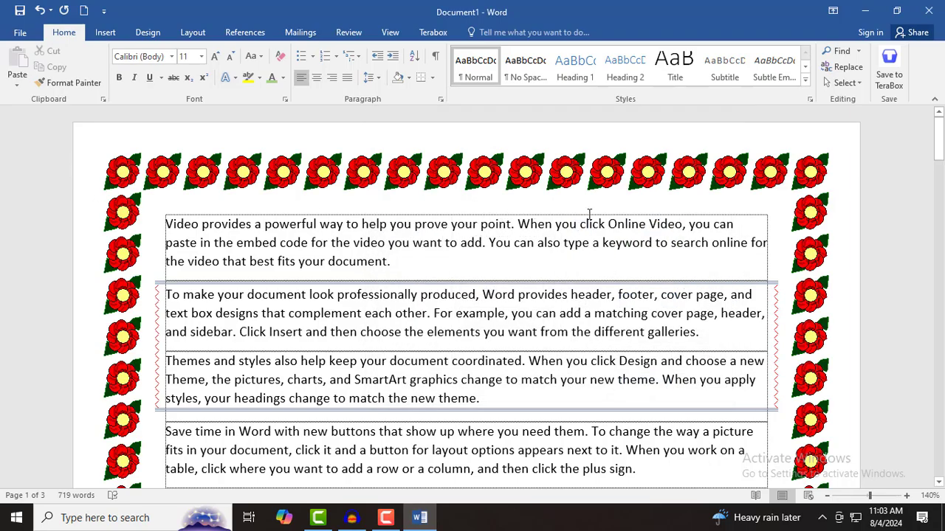
- Scroll through pages 2 and 3 and back to confirm only page 1 has the flower border
{"action": "scroll", "coordinate": [738, 373], "scroll_direction": "down", "scroll_amount": 15}
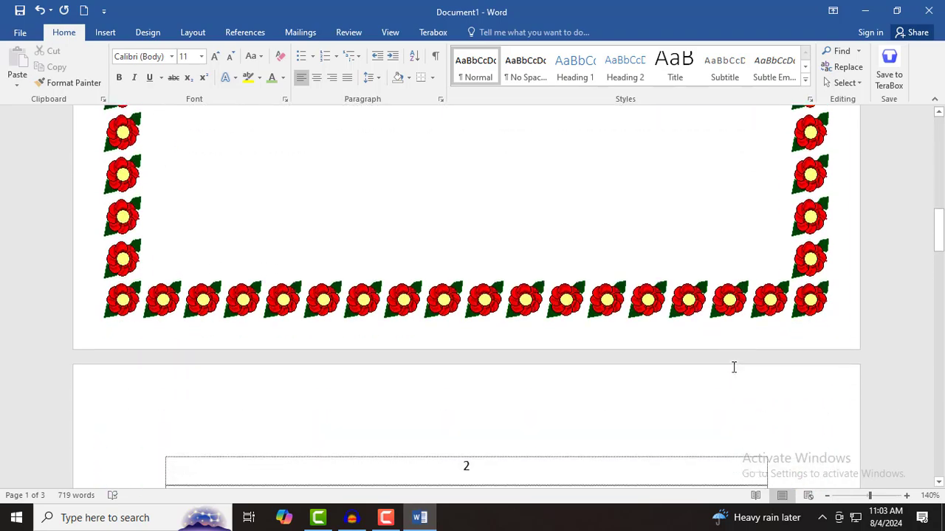
{"action": "scroll", "coordinate": [734, 369], "scroll_direction": "down", "scroll_amount": 15}
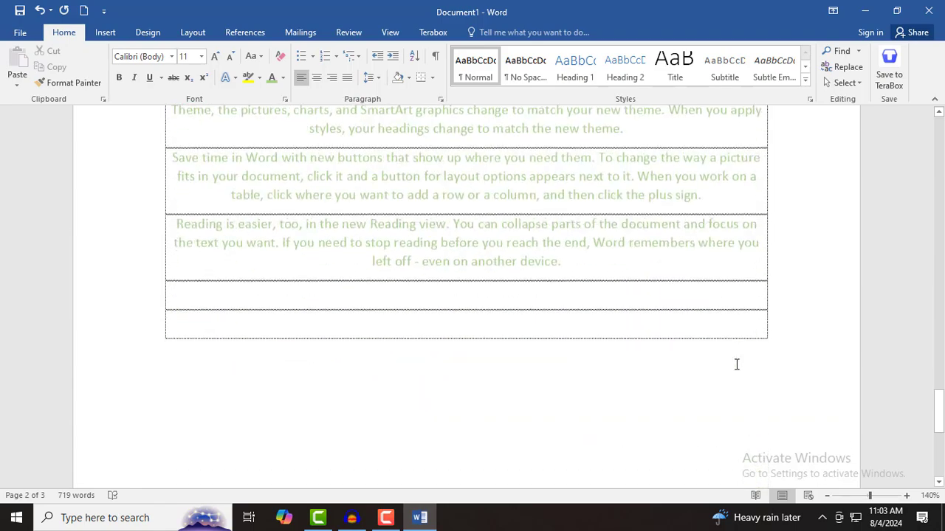
{"action": "scroll", "coordinate": [737, 363], "scroll_direction": "up", "scroll_amount": 15}
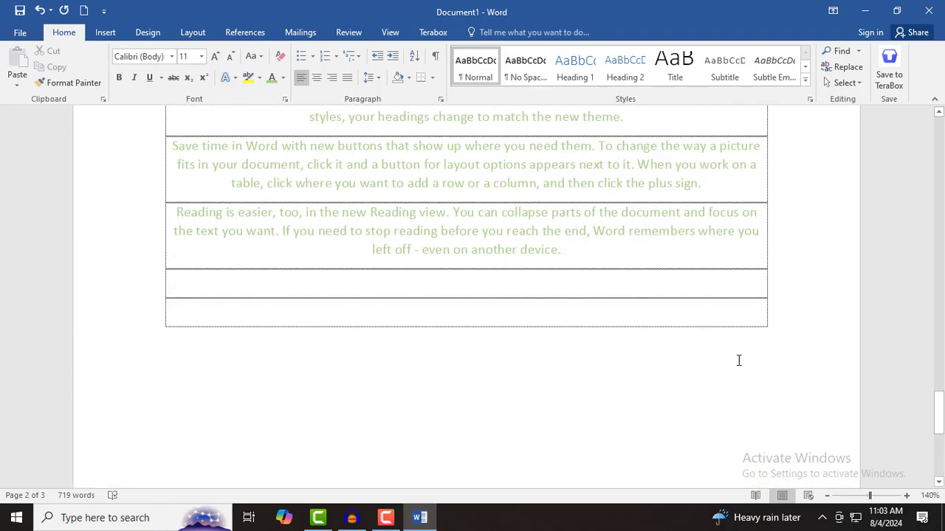
{"action": "scroll", "coordinate": [742, 353], "scroll_direction": "up", "scroll_amount": 15}
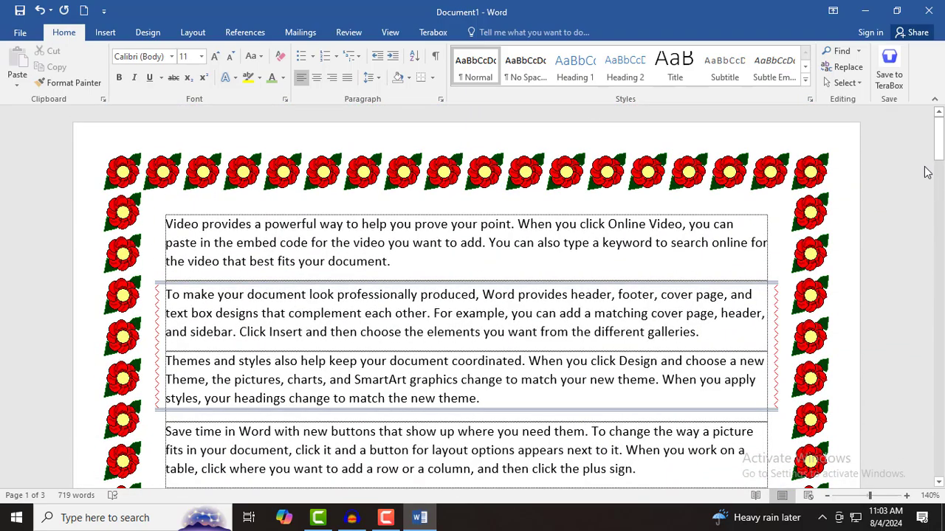
- Change the flower border's Apply to setting to 'This section - All except first page'
{"action": "left_click", "coordinate": [432, 78]}
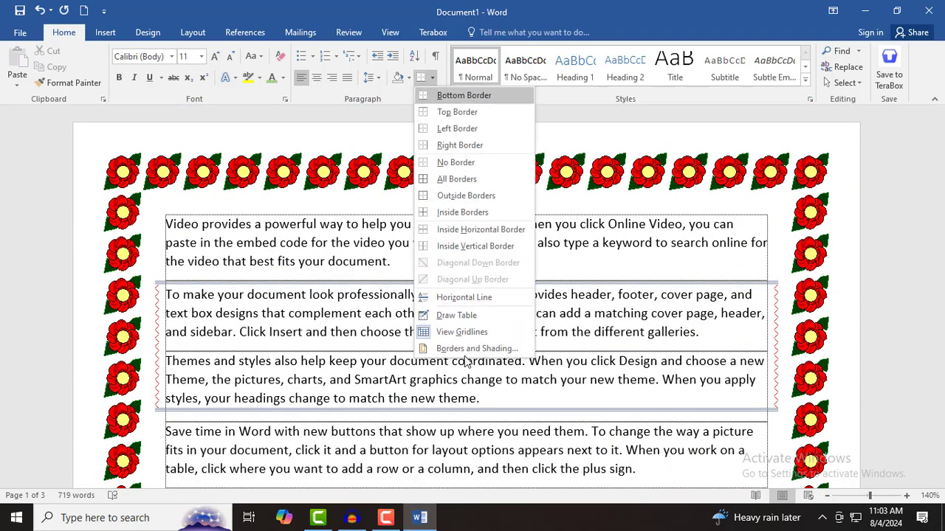
{"action": "left_click", "coordinate": [480, 348]}
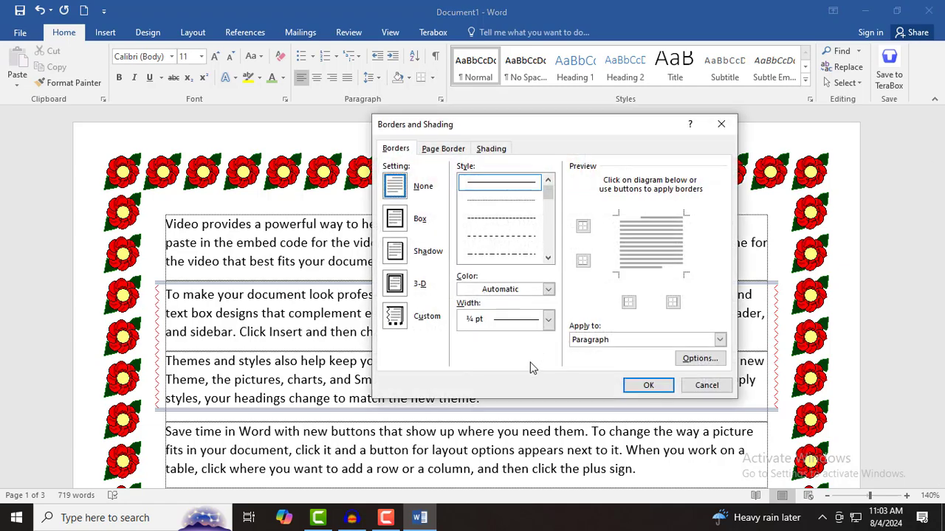
{"action": "left_click", "coordinate": [444, 152]}
{"action": "left_click", "coordinate": [618, 341]}
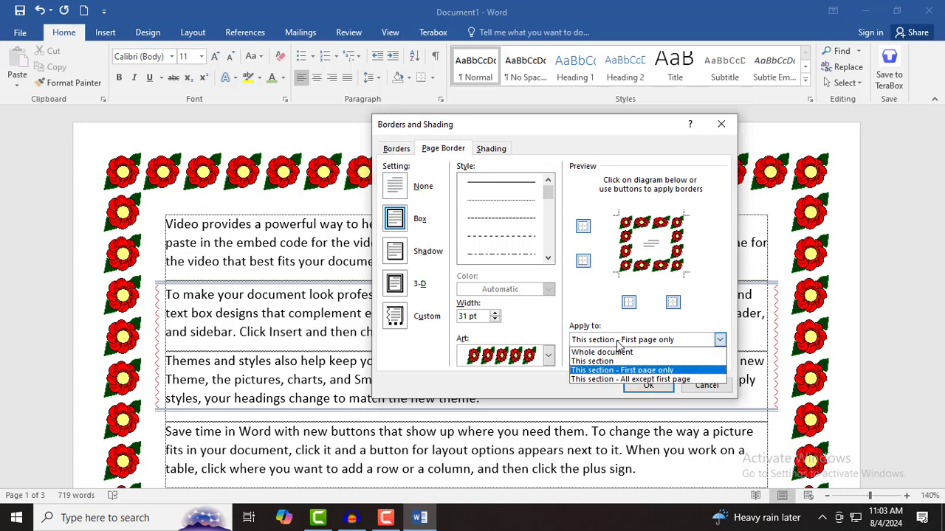
{"action": "left_click", "coordinate": [668, 380]}
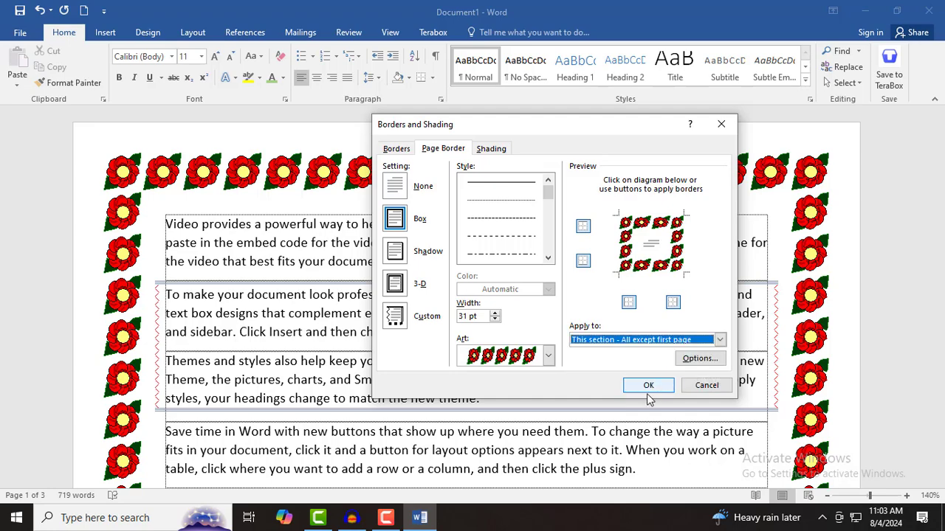
{"action": "left_click", "coordinate": [648, 387]}
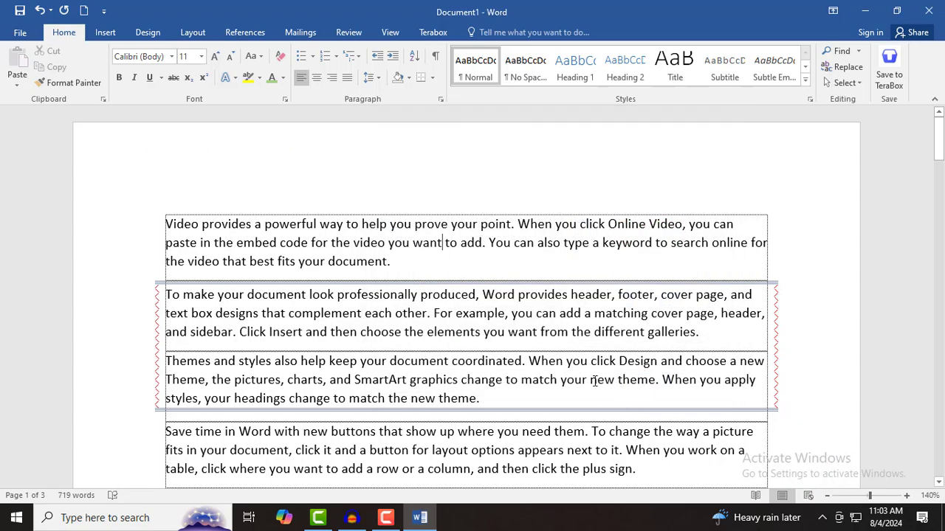
{"action": "scroll", "coordinate": [595, 380], "scroll_direction": "down", "scroll_amount": 12}
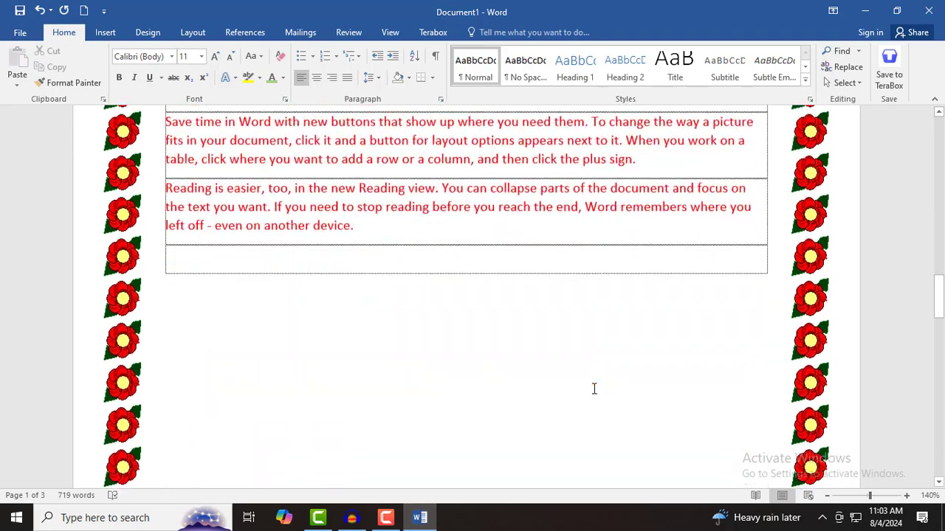
{"action": "scroll", "coordinate": [594, 389], "scroll_direction": "down", "scroll_amount": 15}
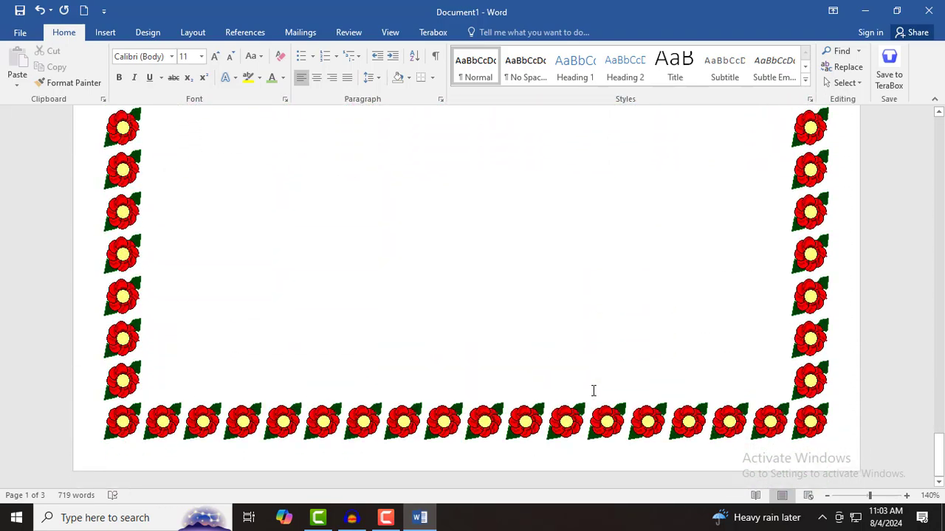
- Insert a Next Page section break after 'device.' in the table's last cell
{"action": "scroll", "coordinate": [594, 389], "scroll_direction": "up", "scroll_amount": 15}
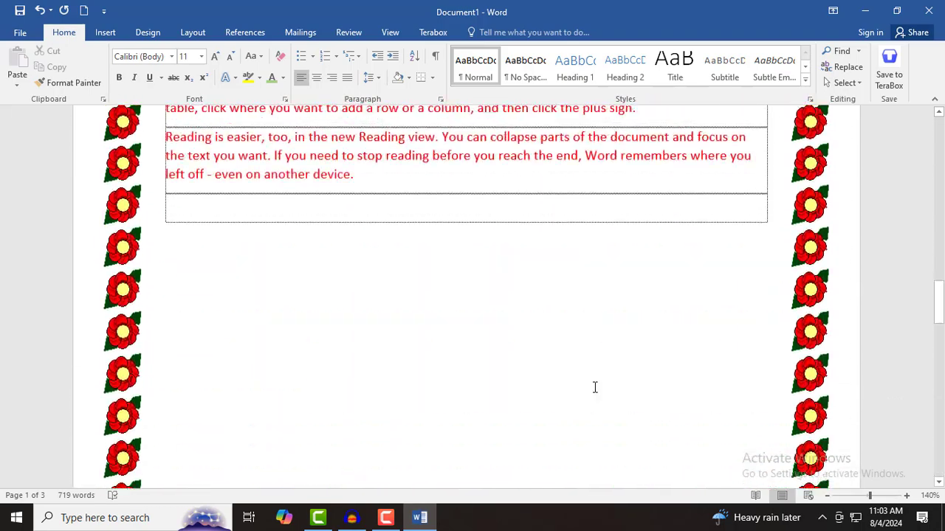
{"action": "scroll", "coordinate": [594, 387], "scroll_direction": "up", "scroll_amount": 15}
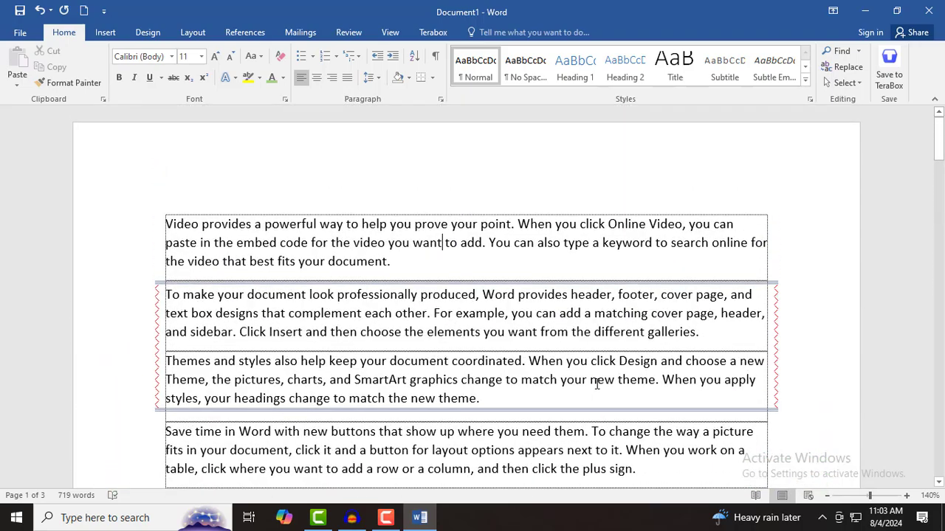
{"action": "scroll", "coordinate": [596, 383], "scroll_direction": "down", "scroll_amount": 15}
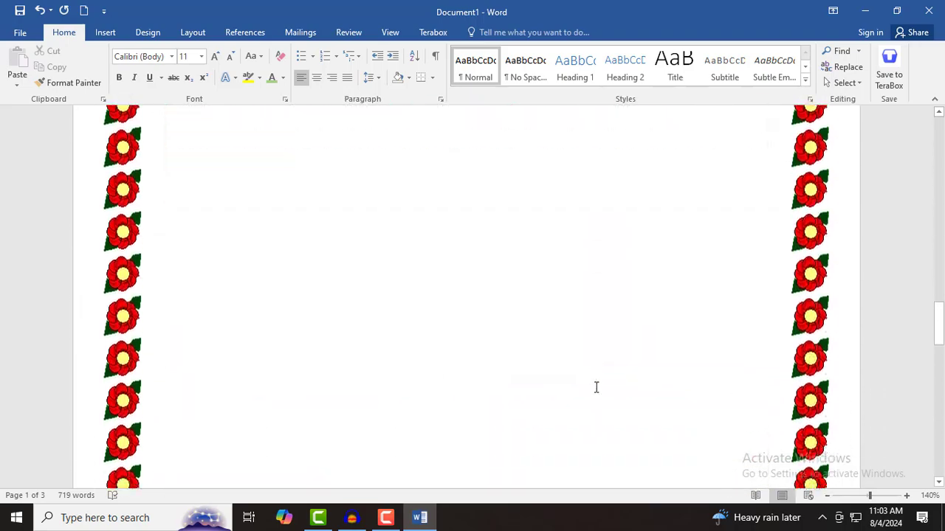
{"action": "scroll", "coordinate": [595, 386], "scroll_direction": "down", "scroll_amount": 6}
{"action": "scroll", "coordinate": [519, 364], "scroll_direction": "up", "scroll_amount": 4}
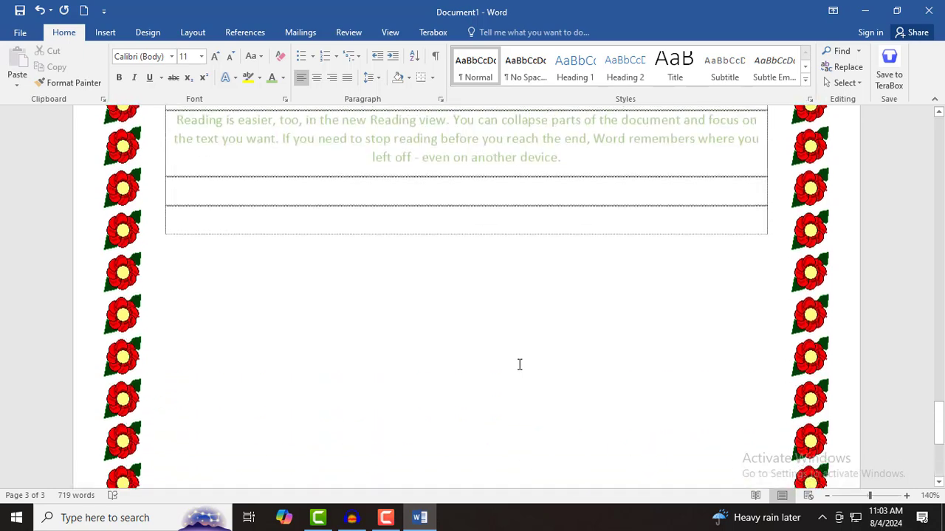
{"action": "left_click", "coordinate": [581, 164]}
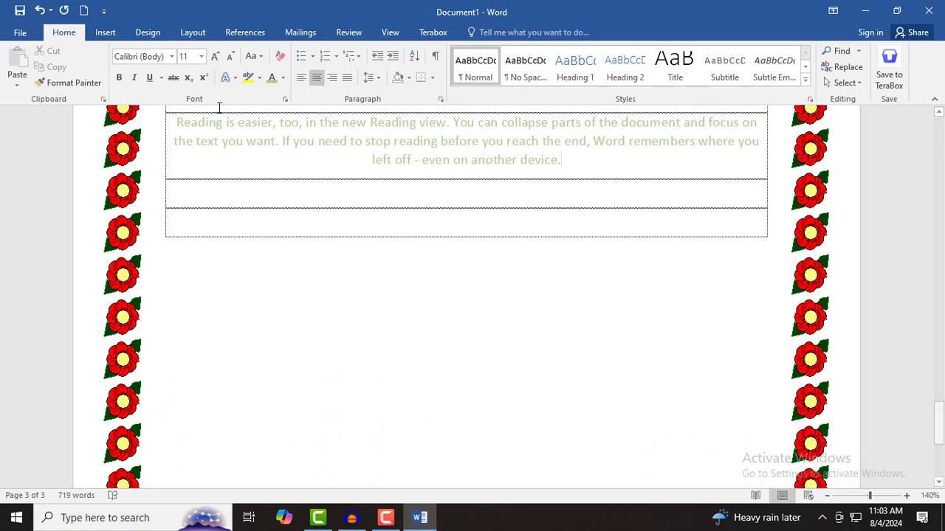
{"action": "left_click", "coordinate": [195, 33]}
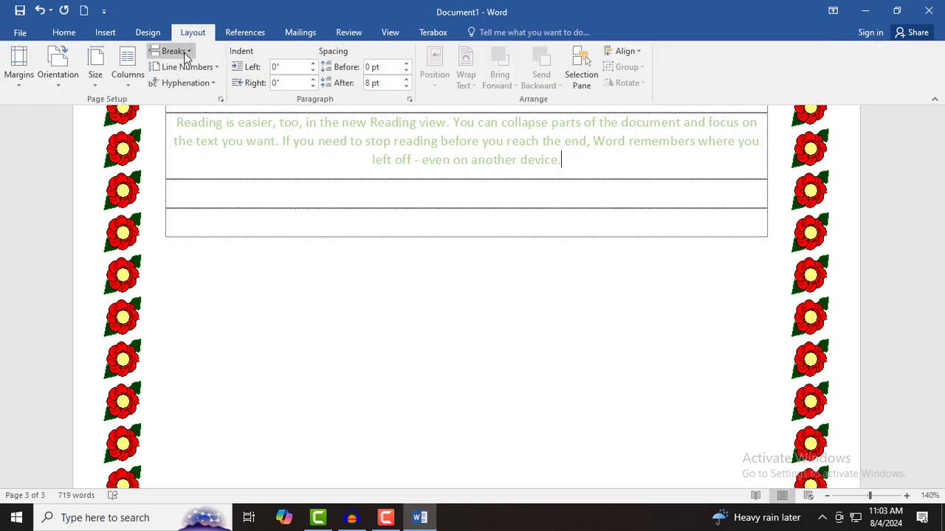
{"action": "left_click", "coordinate": [183, 51]}
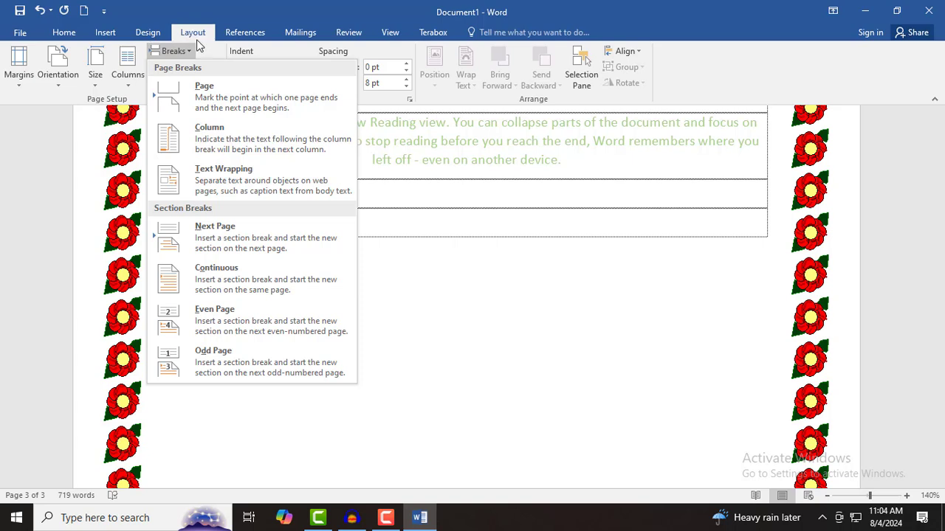
{"action": "left_click", "coordinate": [216, 234]}
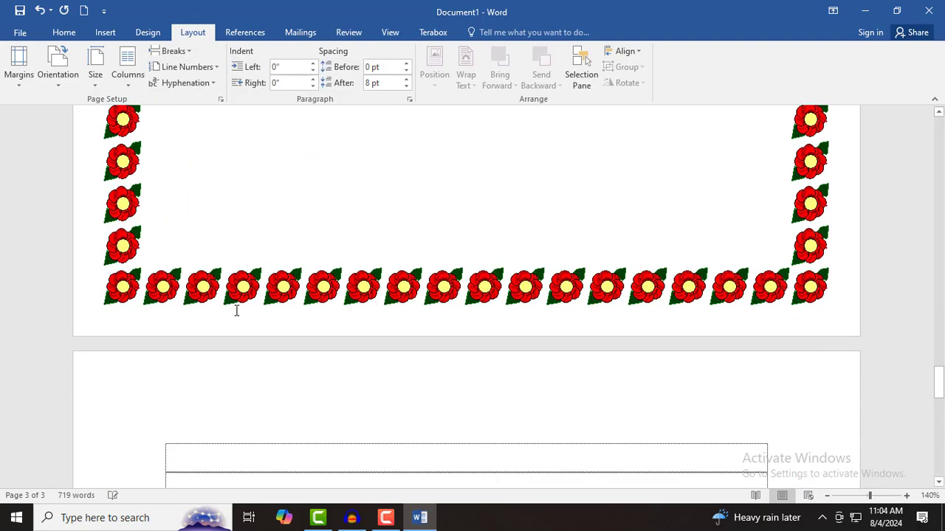
- Type the person's name in the new page's first table row
{"action": "scroll", "coordinate": [284, 321], "scroll_direction": "down", "scroll_amount": 5}
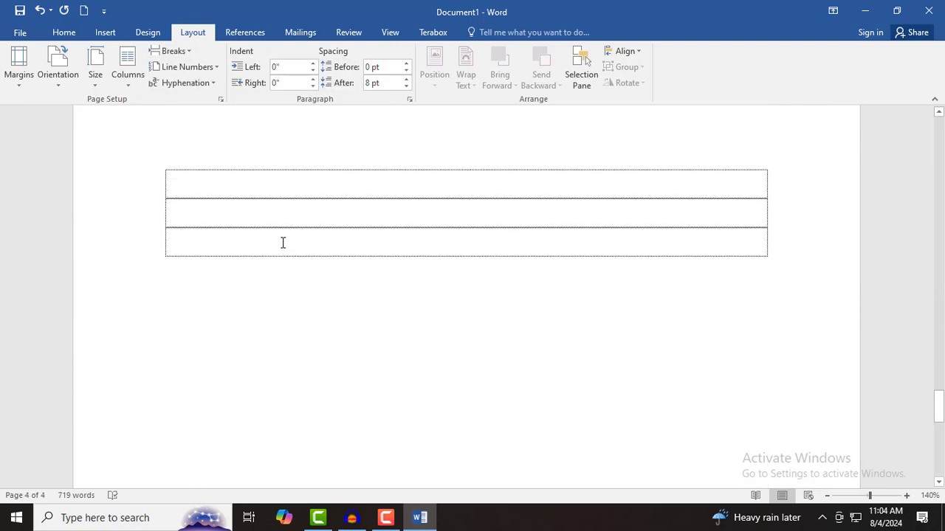
{"action": "scroll", "coordinate": [356, 249], "scroll_direction": "up", "scroll_amount": 3}
{"action": "left_click", "coordinate": [411, 333]}
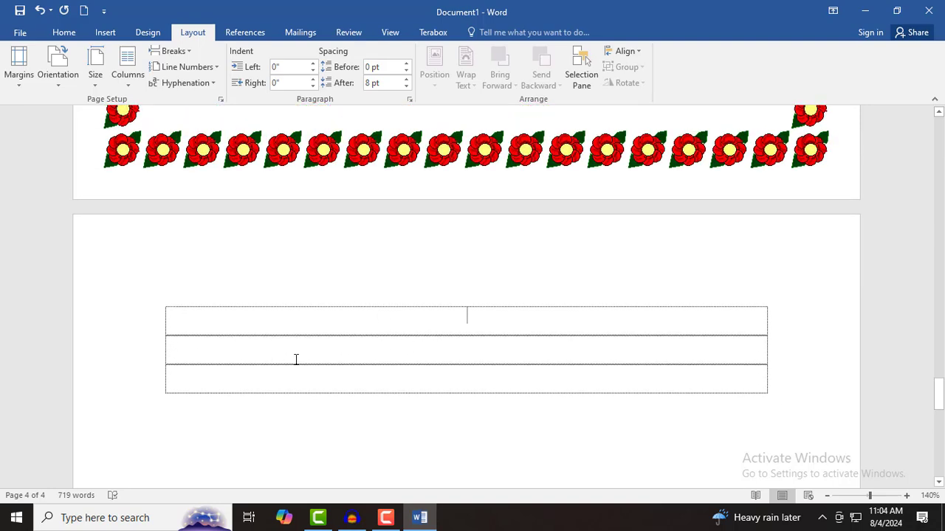
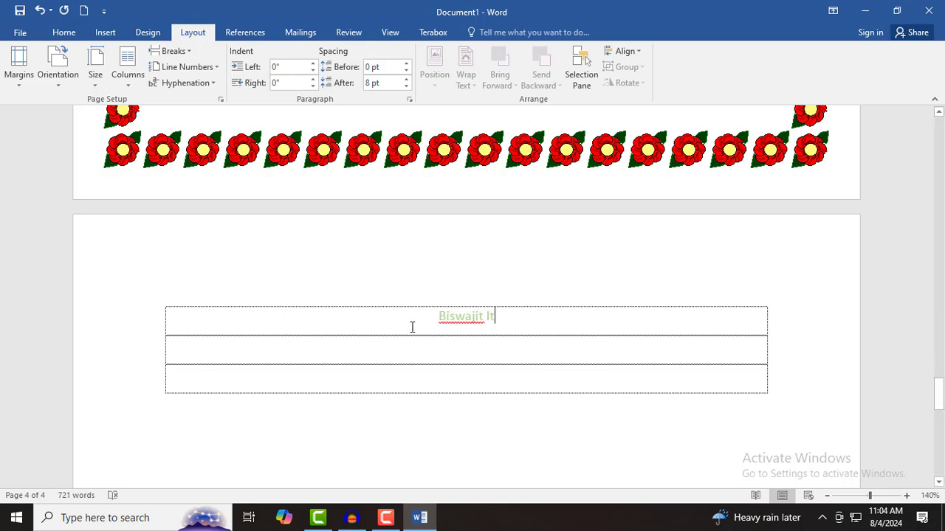
- Format the name as light blue, bold, 17 pt text
{"action": "left_click_drag", "start_coordinate": [412, 327], "coordinate": [507, 332]}
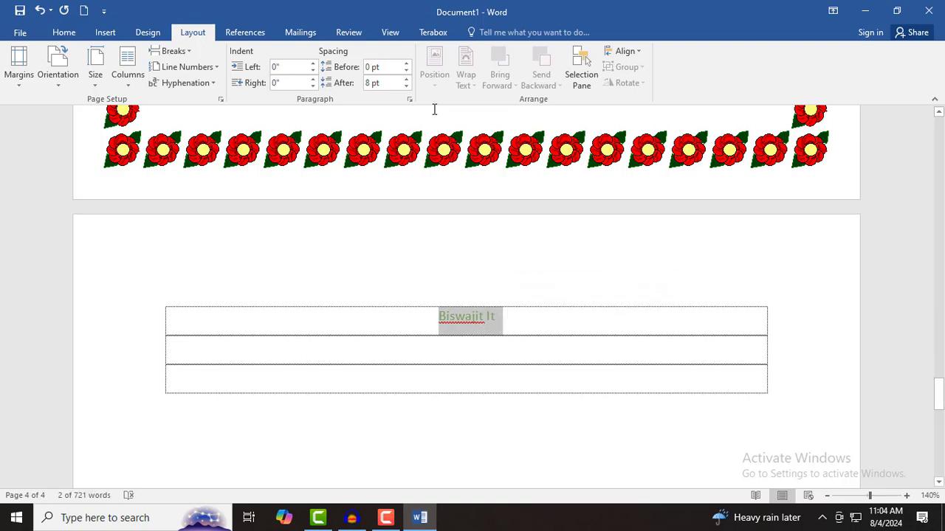
{"action": "left_click", "coordinate": [64, 32]}
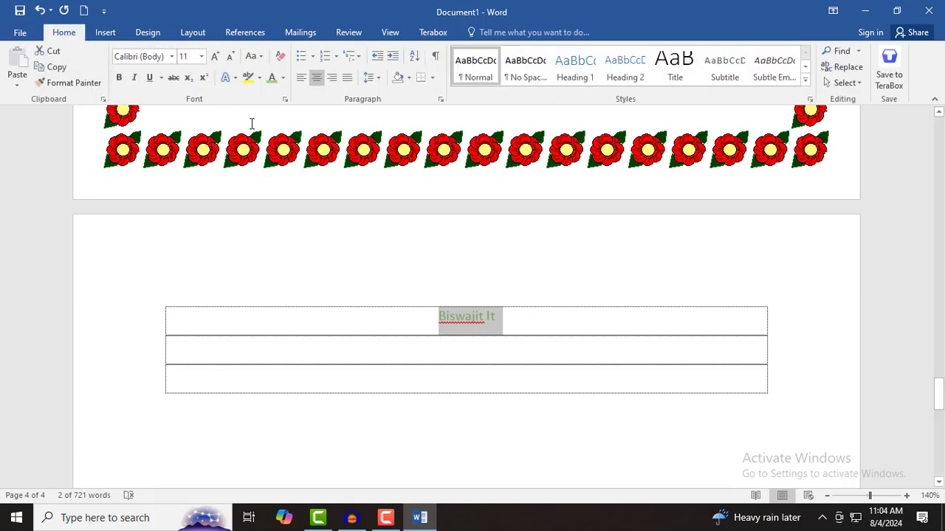
{"action": "left_click", "coordinate": [283, 78]}
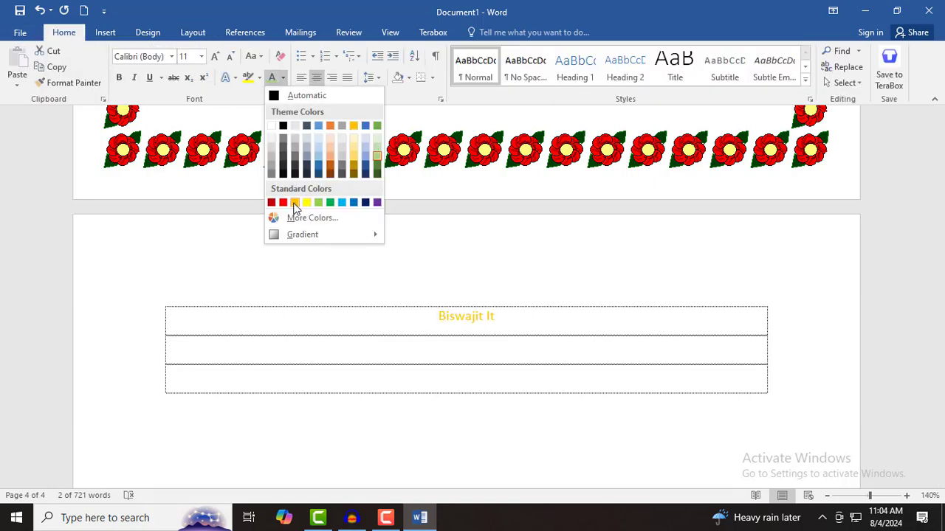
{"action": "left_click", "coordinate": [342, 205]}
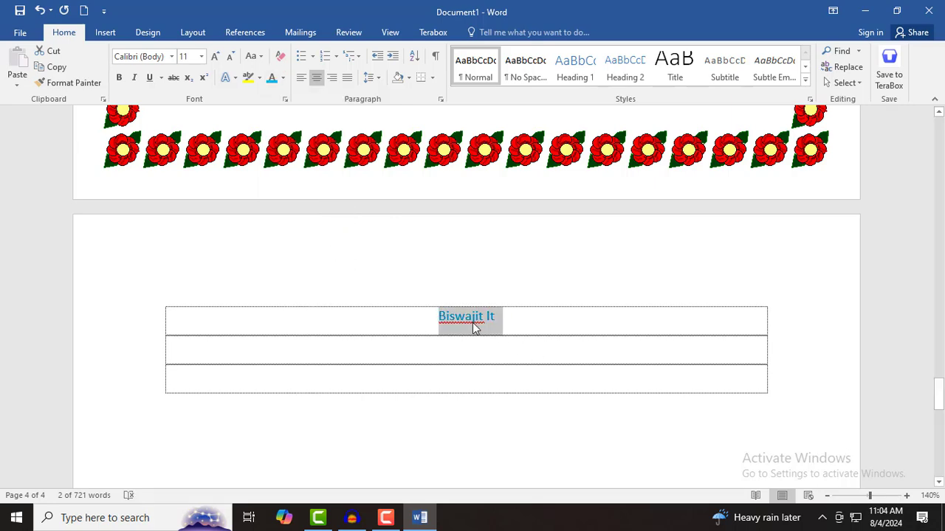
{"action": "key", "text": "ctrl+b"}
{"action": "key", "text": "ctrl+bracketright"}
{"action": "key", "text": "ctrl+bracketright"}
{"action": "key", "text": "ctrl+bracketright"}
{"action": "key", "text": "ctrl+bracketright"}
{"action": "key", "text": "ctrl+bracketright"}
{"action": "key", "text": "ctrl+bracketright"}
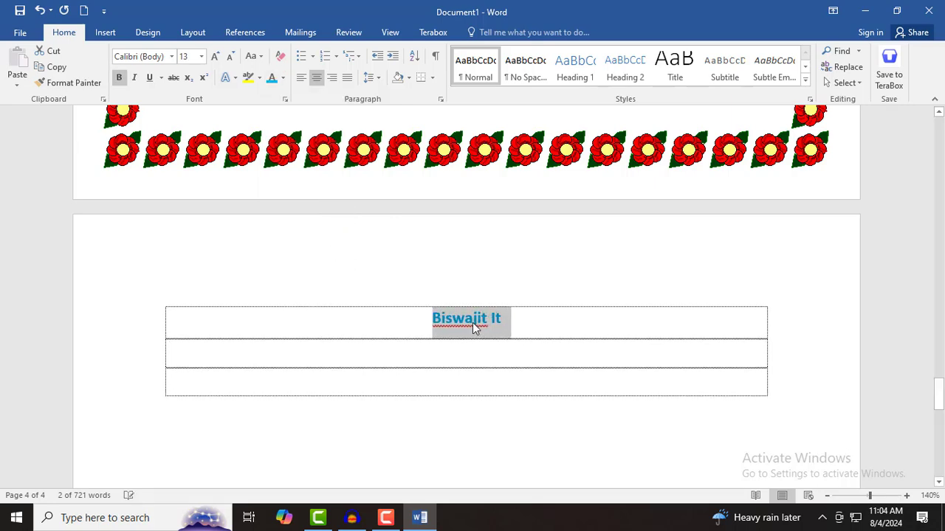
{"action": "left_click", "coordinate": [538, 319]}
- Set the new name-page section's page border to None, removing the flower art
{"action": "scroll", "coordinate": [521, 365], "scroll_direction": "up", "scroll_amount": 3}
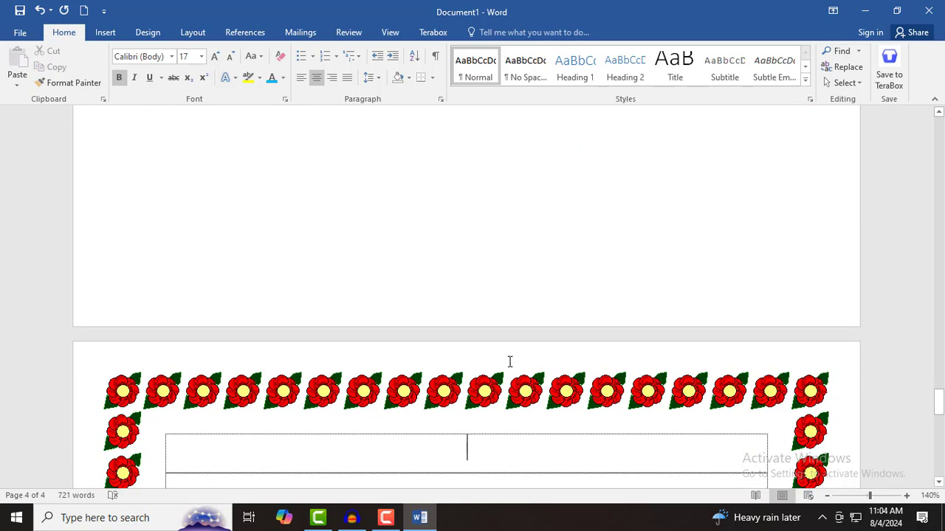
{"action": "scroll", "coordinate": [510, 369], "scroll_direction": "down", "scroll_amount": 5}
{"action": "scroll", "coordinate": [508, 366], "scroll_direction": "up", "scroll_amount": 20}
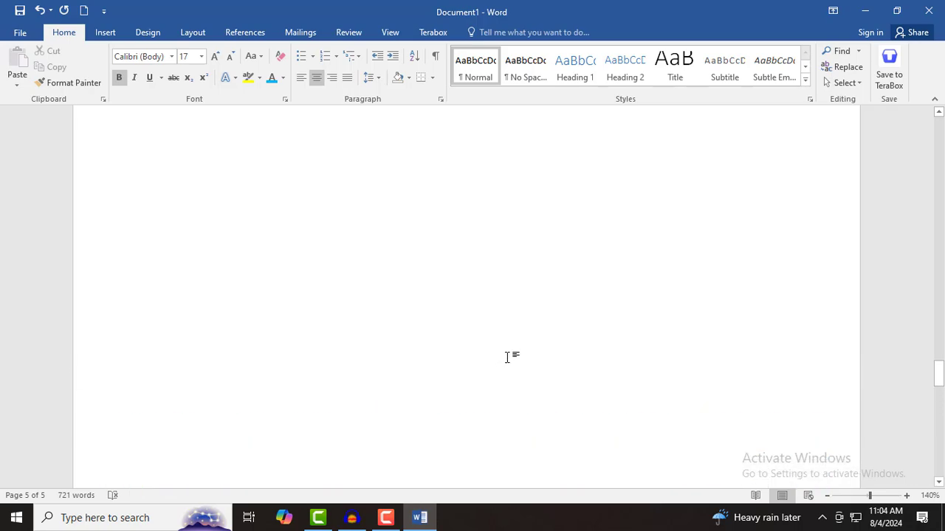
{"action": "scroll", "coordinate": [510, 356], "scroll_direction": "up", "scroll_amount": 3}
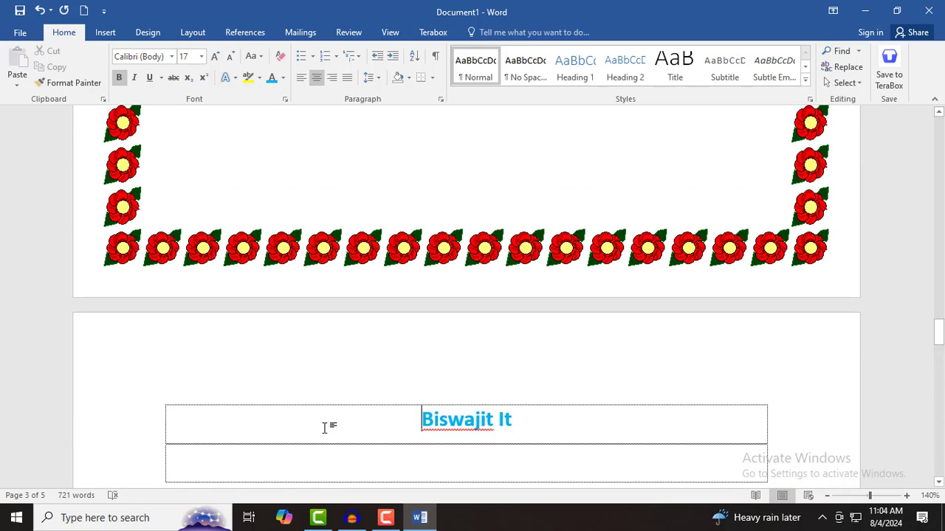
{"action": "left_click", "coordinate": [432, 82]}
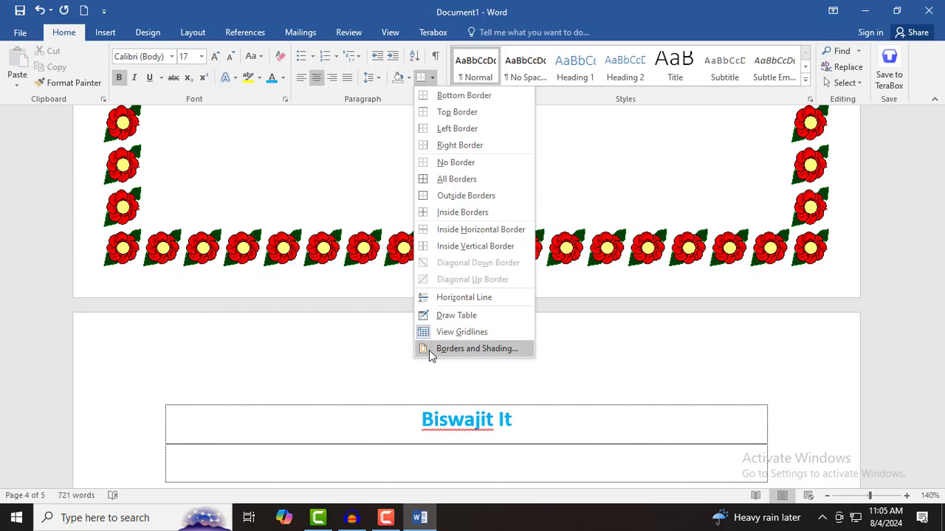
{"action": "left_click", "coordinate": [429, 349]}
{"action": "left_click", "coordinate": [457, 149]}
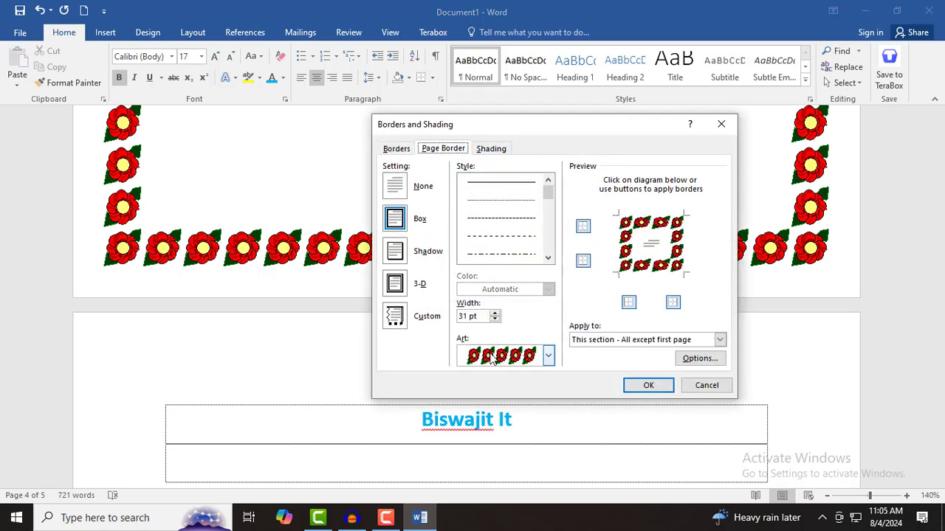
{"action": "left_click", "coordinate": [615, 341]}
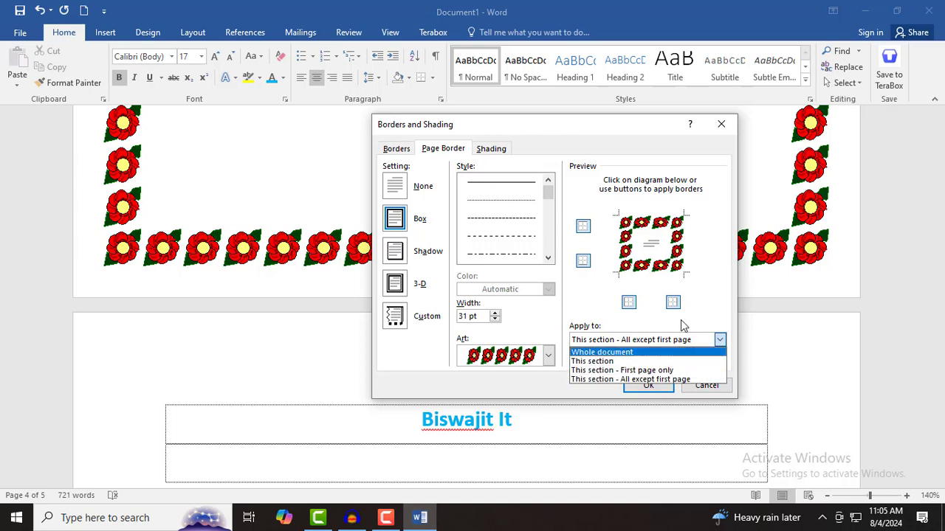
{"action": "left_click", "coordinate": [698, 320]}
{"action": "left_click", "coordinate": [396, 190]}
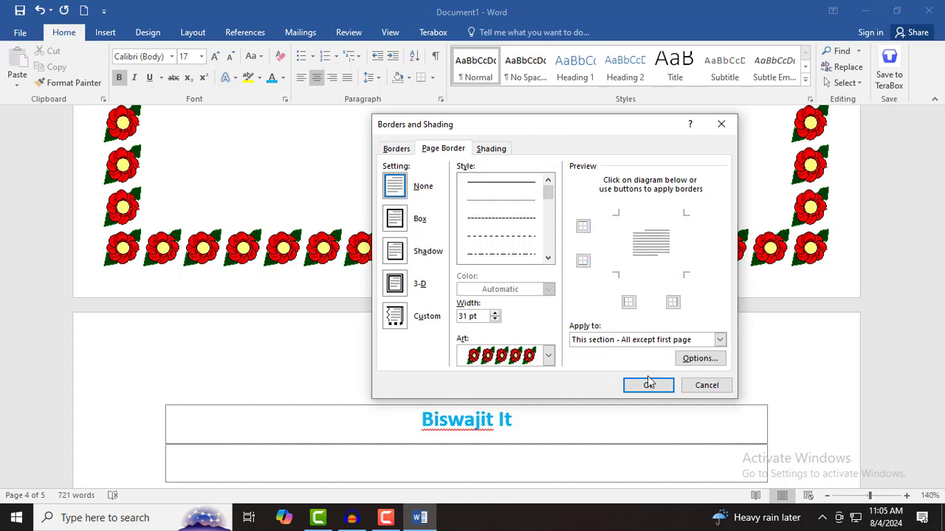
{"action": "left_click", "coordinate": [650, 391]}
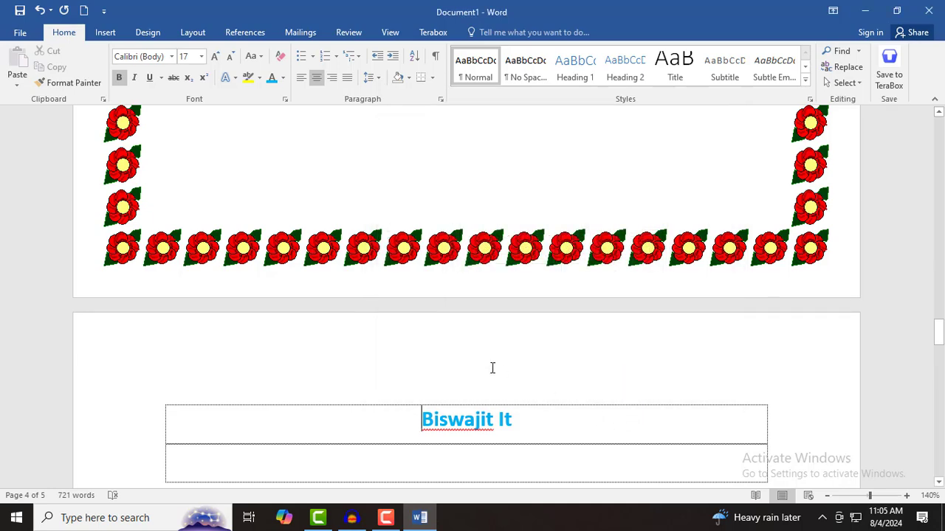
- Type the filler text 'dsfgsdfkjsadjkfj sdfsf s' into the top row of the page 5 table
{"action": "scroll", "coordinate": [406, 369], "scroll_direction": "down", "scroll_amount": 3}
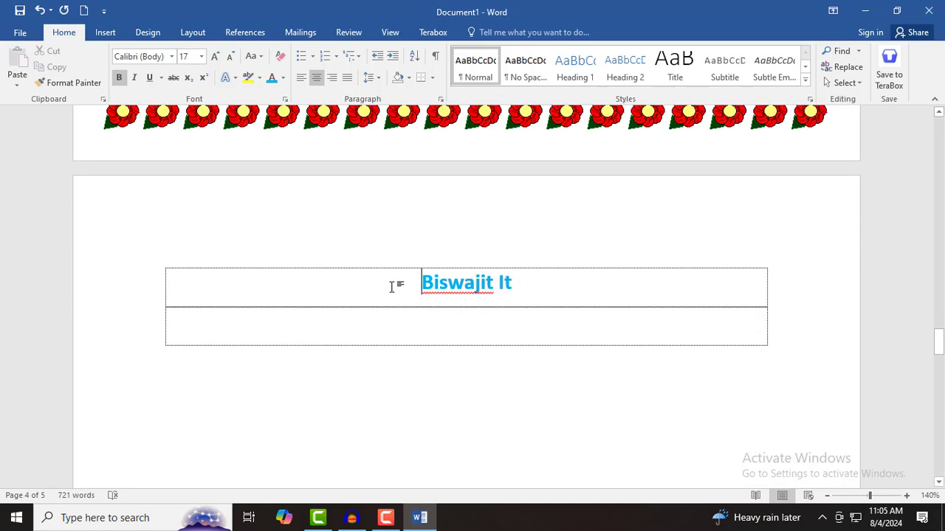
{"action": "scroll", "coordinate": [433, 343], "scroll_direction": "down", "scroll_amount": 10}
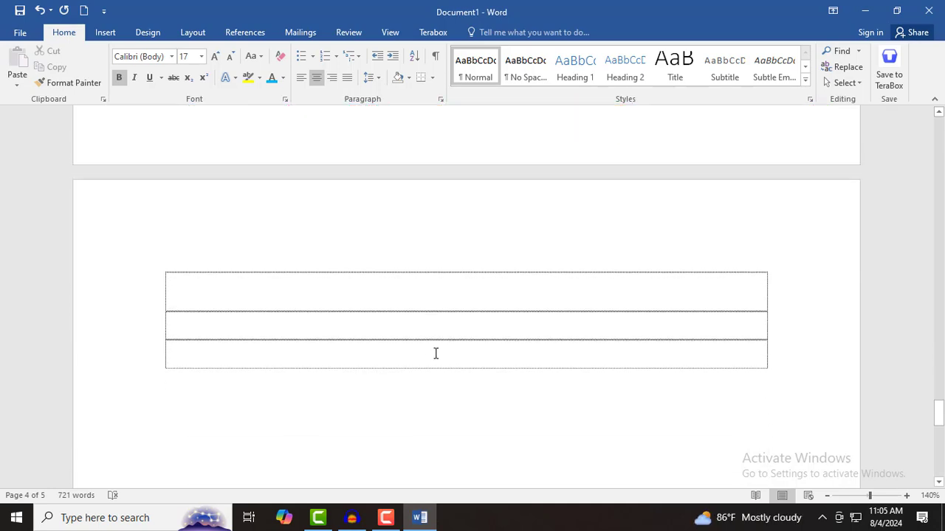
{"action": "scroll", "coordinate": [434, 350], "scroll_direction": "up", "scroll_amount": 3}
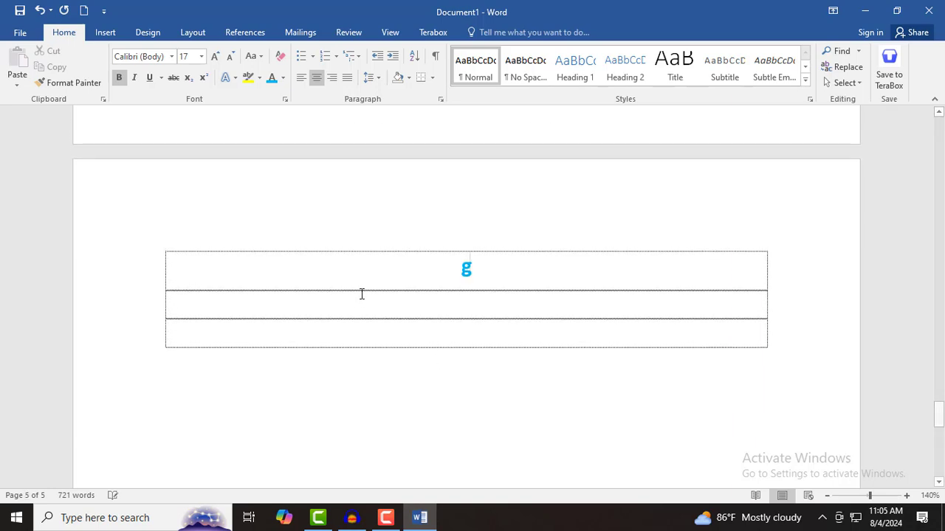
{"action": "type", "text": "dsfgsdfkjsadjkfj sdfsf s"}
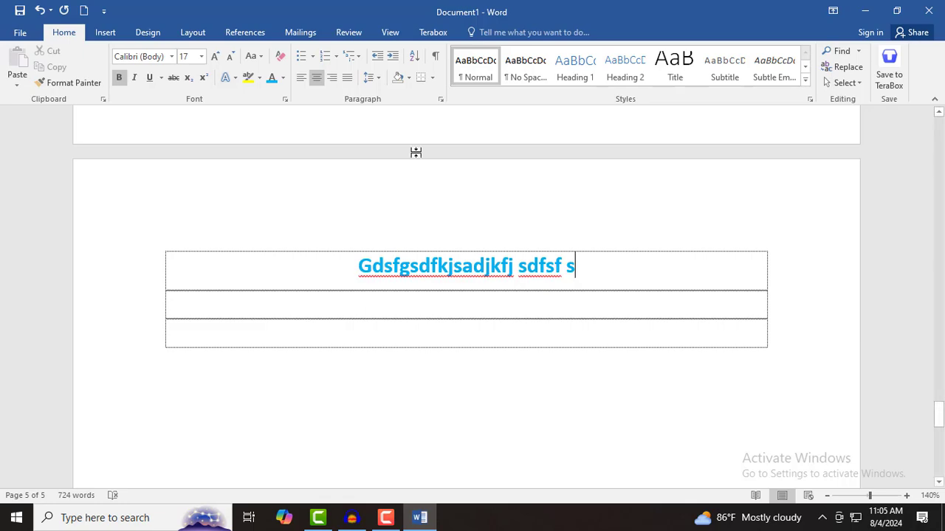
{"action": "scroll", "coordinate": [468, 213], "scroll_direction": "up", "scroll_amount": 8}
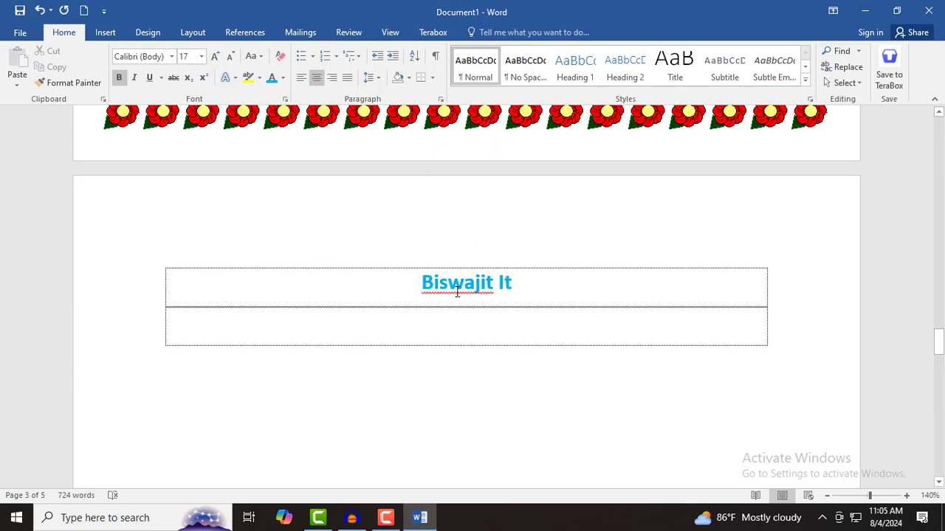
{"action": "scroll", "coordinate": [393, 190], "scroll_direction": "up", "scroll_amount": 15}
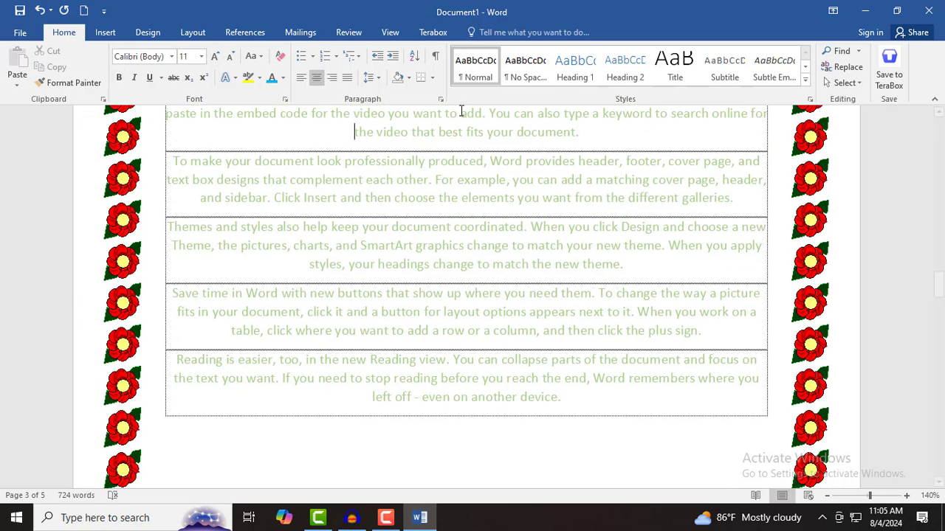
- Set the page 4 section's page border to None so the flower art disappears
{"action": "left_click", "coordinate": [433, 78]}
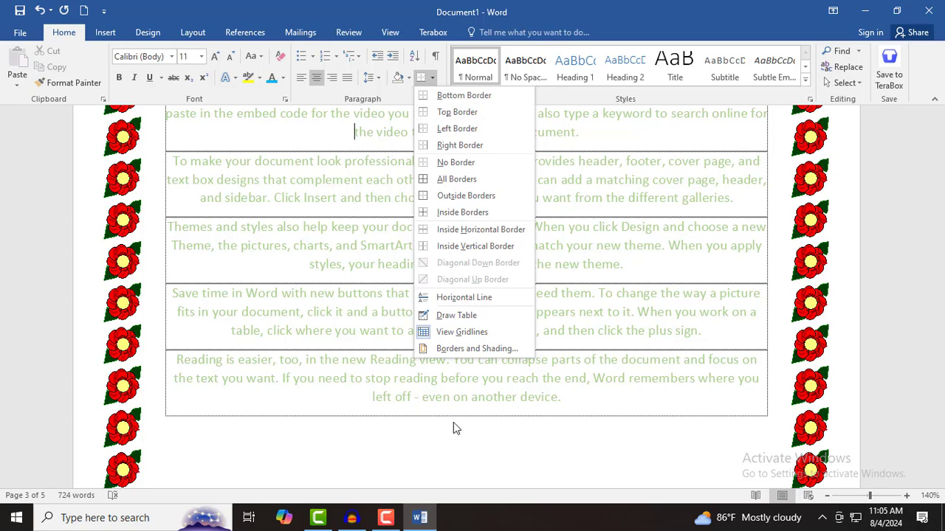
{"action": "left_click", "coordinate": [461, 351]}
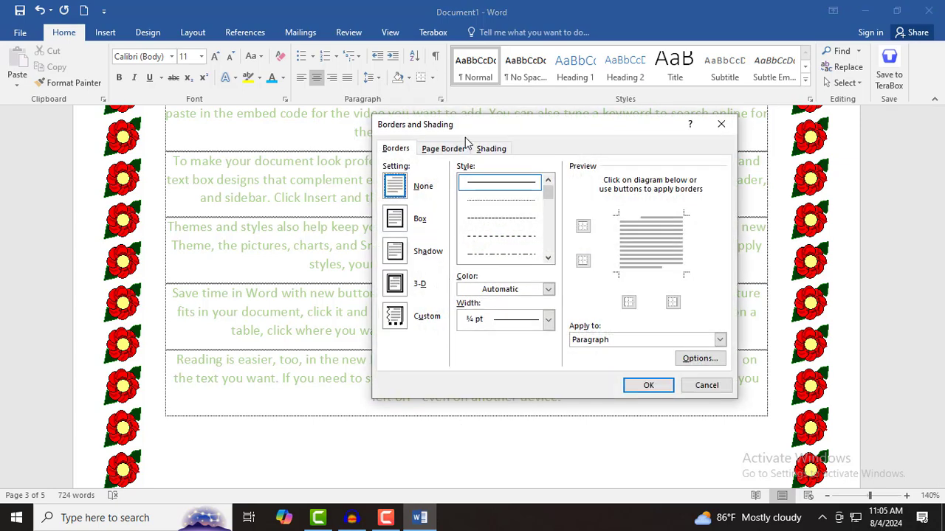
{"action": "left_click", "coordinate": [445, 149]}
{"action": "left_click", "coordinate": [397, 190]}
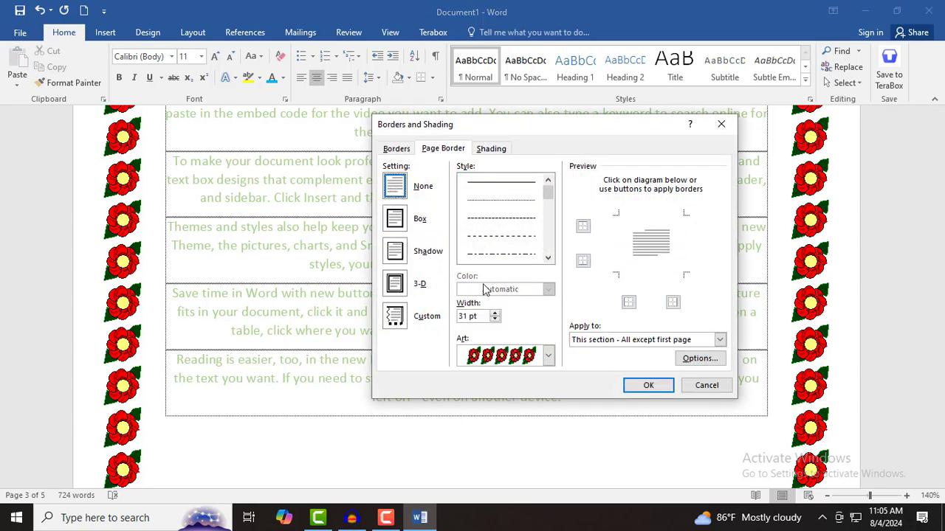
{"action": "left_click", "coordinate": [635, 384]}
{"action": "scroll", "coordinate": [333, 336], "scroll_direction": "up", "scroll_amount": 6}
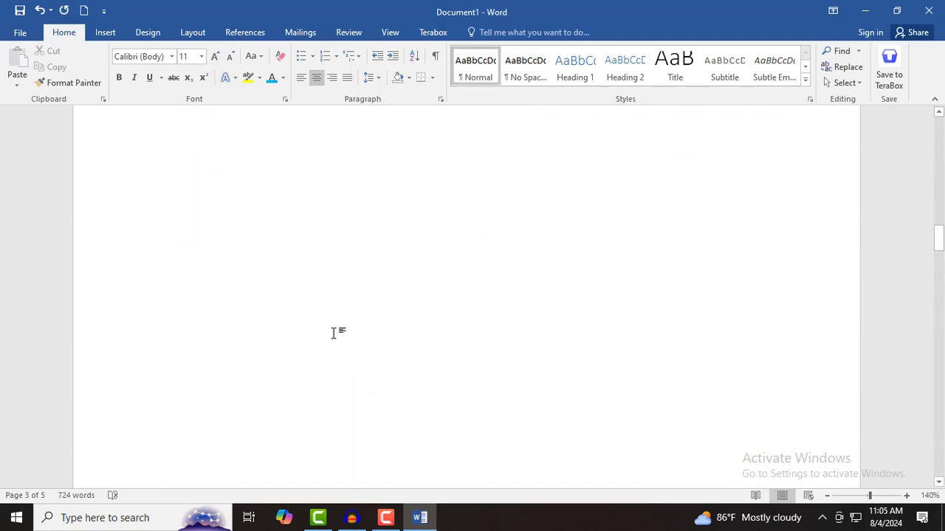
{"action": "scroll", "coordinate": [333, 334], "scroll_direction": "up", "scroll_amount": 10}
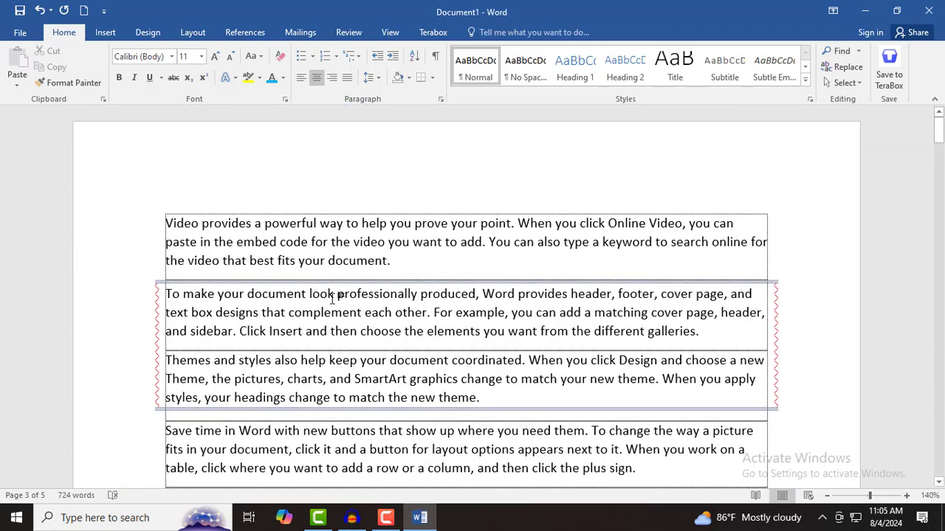
{"action": "scroll", "coordinate": [336, 317], "scroll_direction": "down", "scroll_amount": 15}
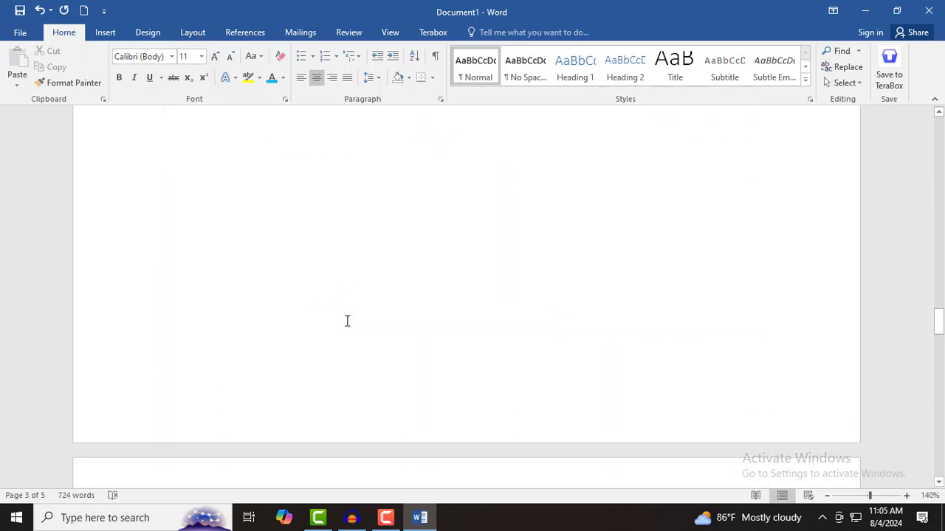
{"action": "scroll", "coordinate": [347, 320], "scroll_direction": "down", "scroll_amount": 8}
{"action": "scroll", "coordinate": [346, 324], "scroll_direction": "up", "scroll_amount": 5}
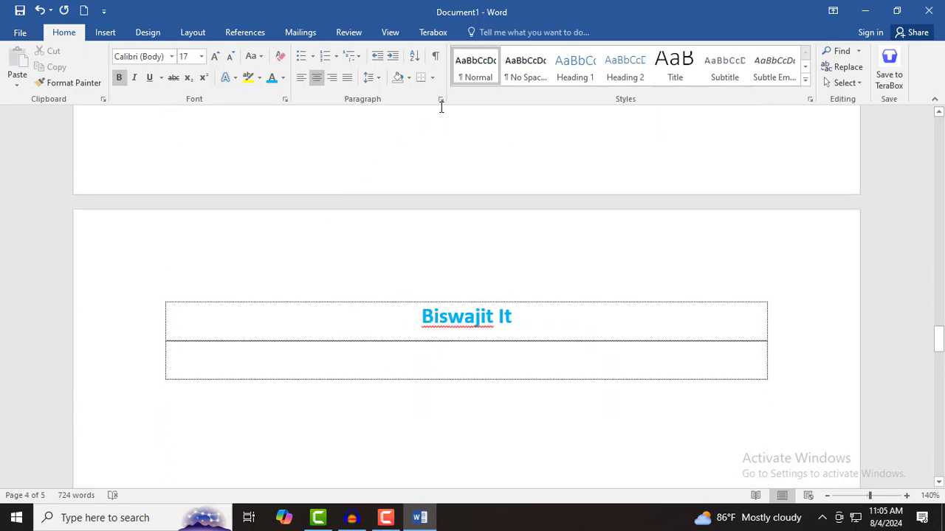
- Choose the holly art pattern for the page 4 section's page border
{"action": "left_click", "coordinate": [432, 78]}
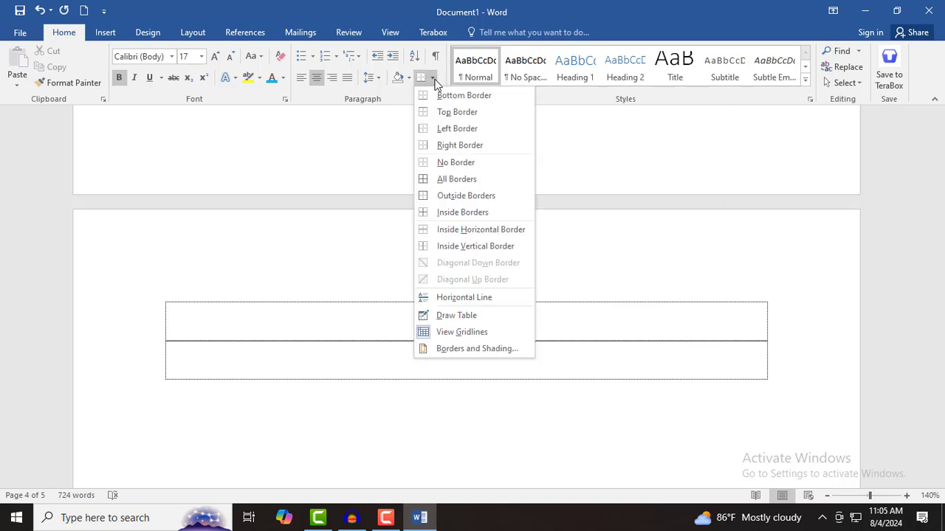
{"action": "left_click", "coordinate": [464, 350]}
{"action": "left_click", "coordinate": [446, 149]}
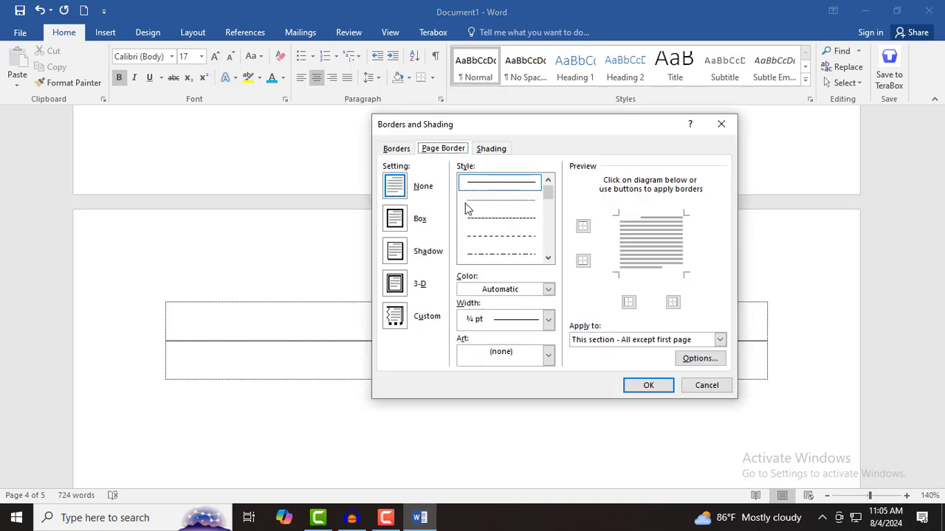
{"action": "left_click", "coordinate": [548, 355]}
{"action": "mouse_move", "coordinate": [549, 382]}
{"action": "left_mouse_down"}
{"action": "mouse_move", "coordinate": [555, 452]}
{"action": "mouse_move", "coordinate": [552, 398]}
{"action": "left_mouse_up"}
{"action": "left_click", "coordinate": [500, 420]}
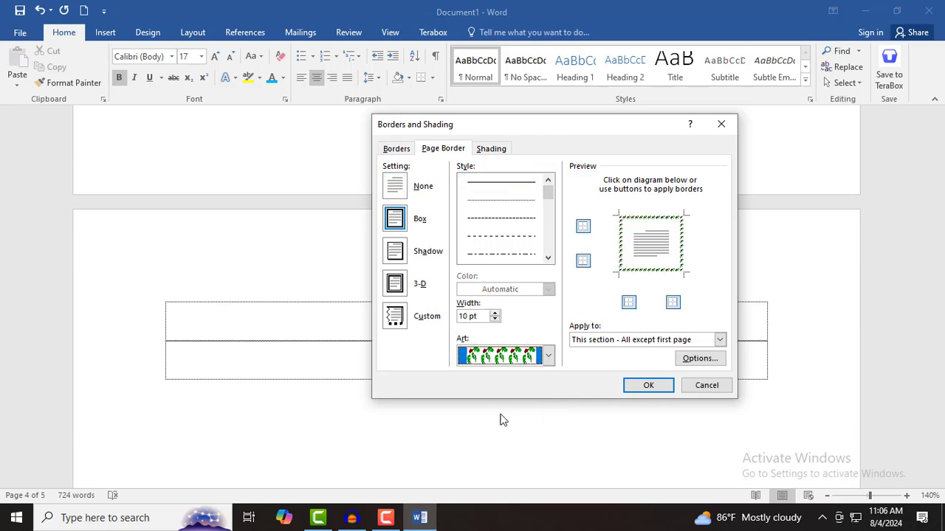
- Widen the holly border to 19 pt and apply it to this section only
{"action": "left_click", "coordinate": [497, 315]}
{"action": "left_click", "coordinate": [498, 313]}
{"action": "left_click", "coordinate": [497, 312]}
{"action": "left_click", "coordinate": [497, 312]}
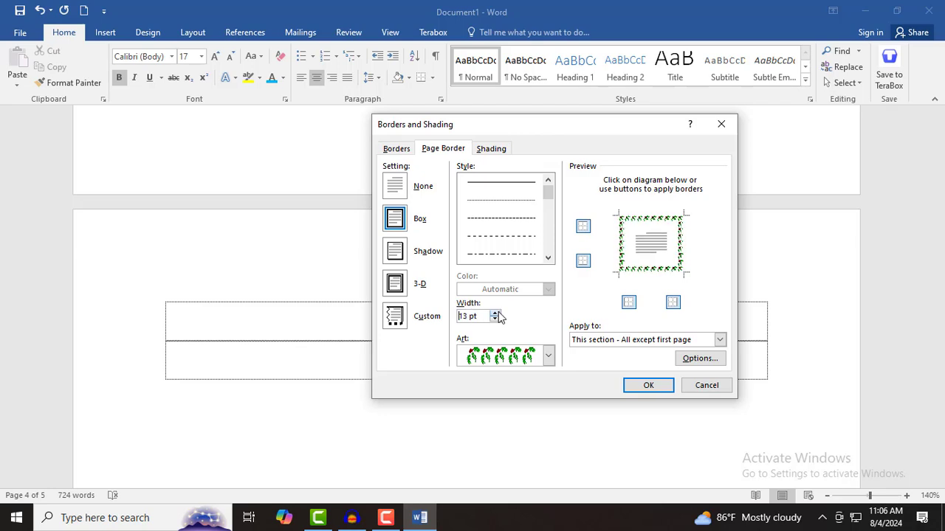
{"action": "left_click", "coordinate": [497, 312]}
{"action": "left_click", "coordinate": [498, 312]}
{"action": "left_click", "coordinate": [498, 313]}
{"action": "left_click", "coordinate": [498, 313]}
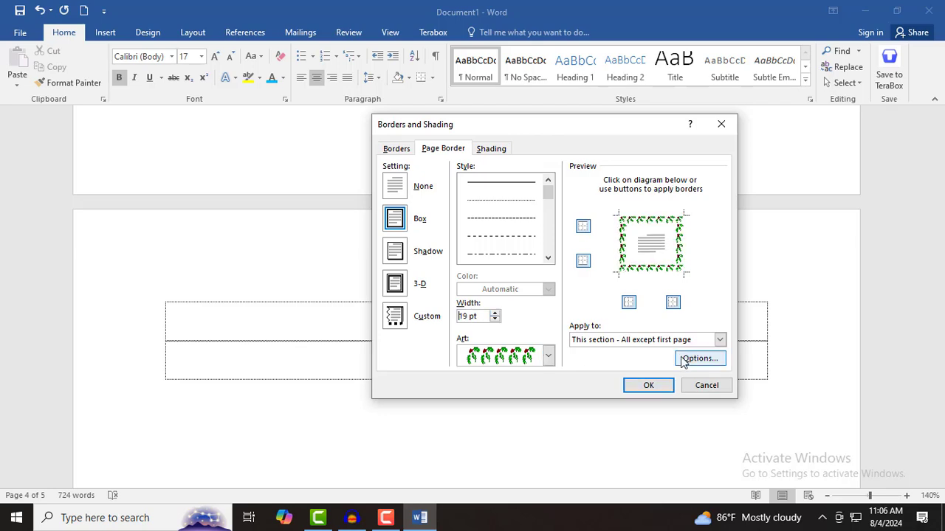
{"action": "left_click", "coordinate": [719, 339]}
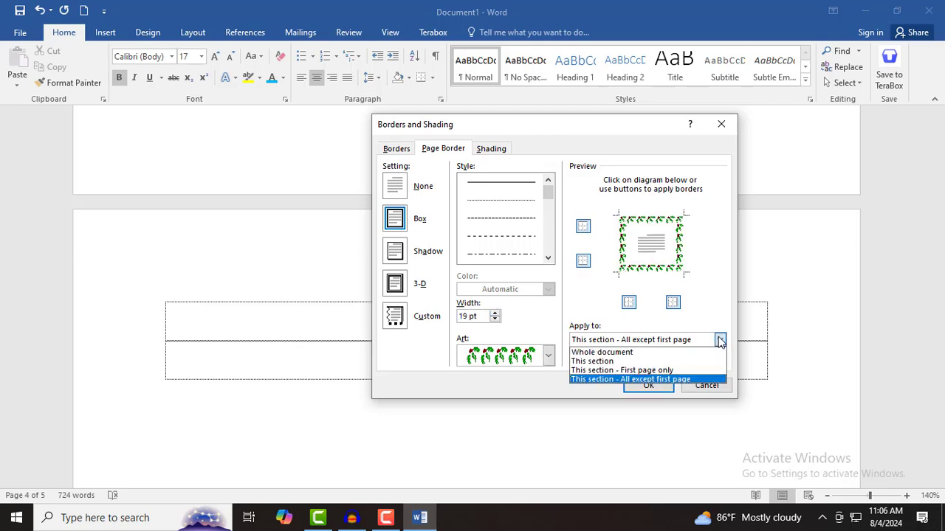
{"action": "left_click", "coordinate": [591, 361]}
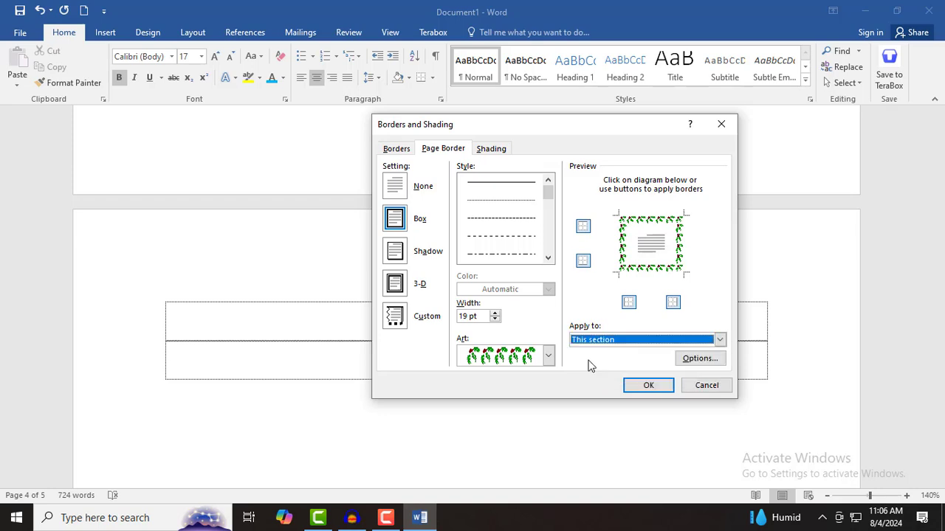
{"action": "left_click", "coordinate": [651, 388]}
{"action": "scroll", "coordinate": [592, 377], "scroll_direction": "down", "scroll_amount": 15}
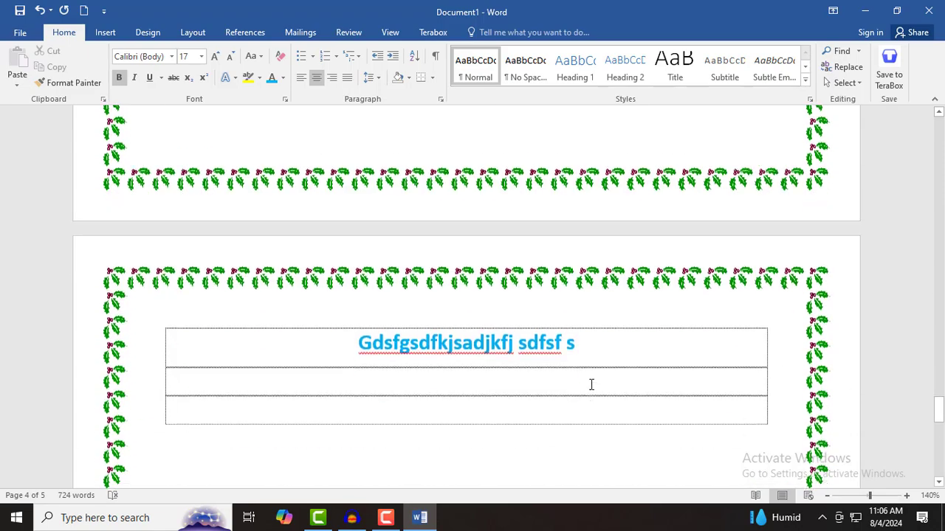
{"action": "scroll", "coordinate": [590, 384], "scroll_direction": "down", "scroll_amount": 5}
{"action": "scroll", "coordinate": [589, 386], "scroll_direction": "up", "scroll_amount": 10}
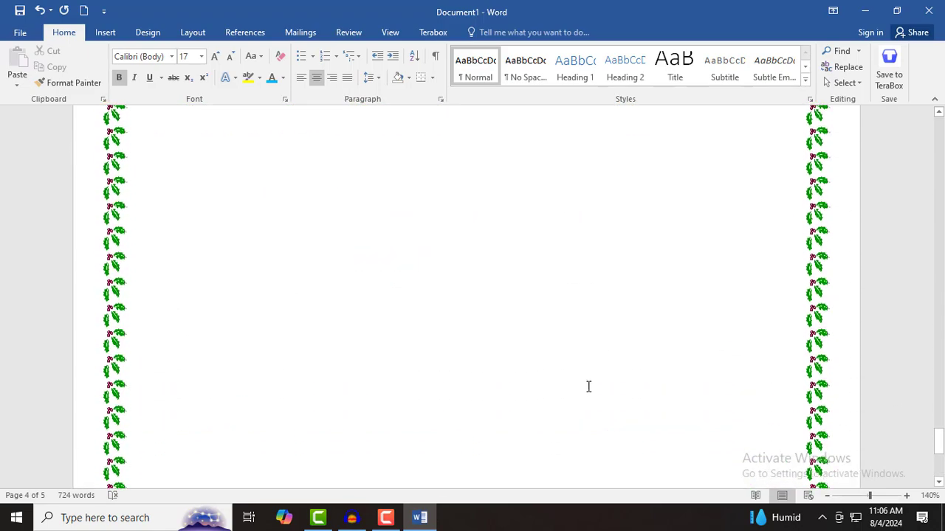
{"action": "scroll", "coordinate": [588, 387], "scroll_direction": "down", "scroll_amount": 3}
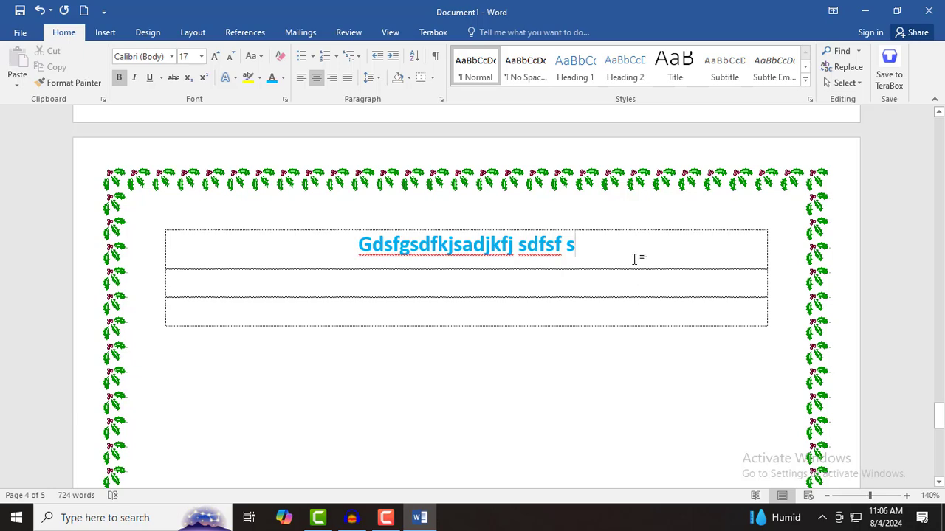
{"action": "scroll", "coordinate": [629, 275], "scroll_direction": "up", "scroll_amount": 4}
{"action": "scroll", "coordinate": [627, 278], "scroll_direction": "down", "scroll_amount": 17}
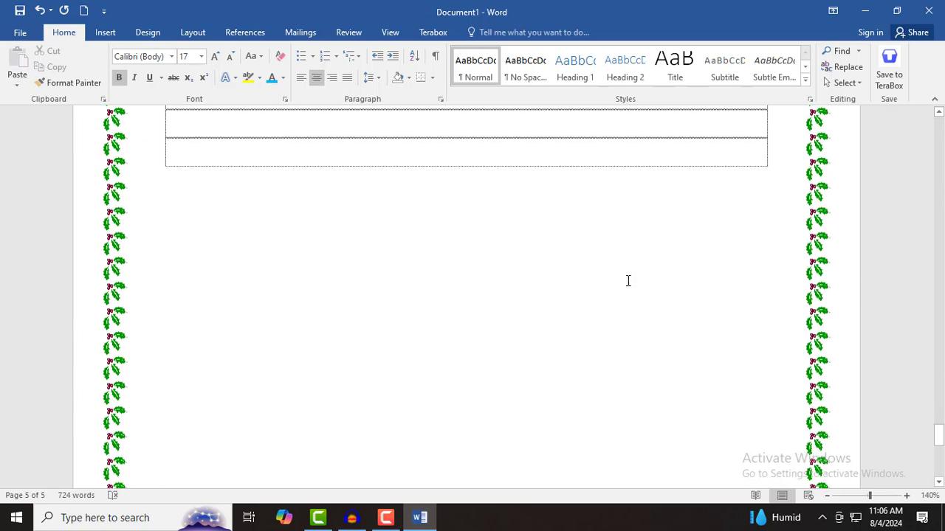
{"action": "scroll", "coordinate": [624, 319], "scroll_direction": "up", "scroll_amount": 10}
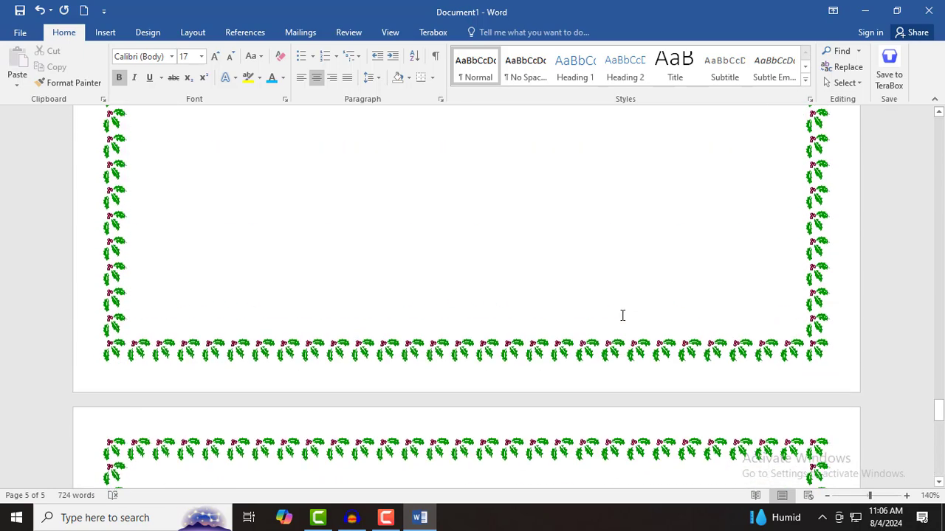
{"action": "scroll", "coordinate": [624, 315], "scroll_direction": "down", "scroll_amount": 4}
{"action": "scroll", "coordinate": [625, 311], "scroll_direction": "up", "scroll_amount": 20}
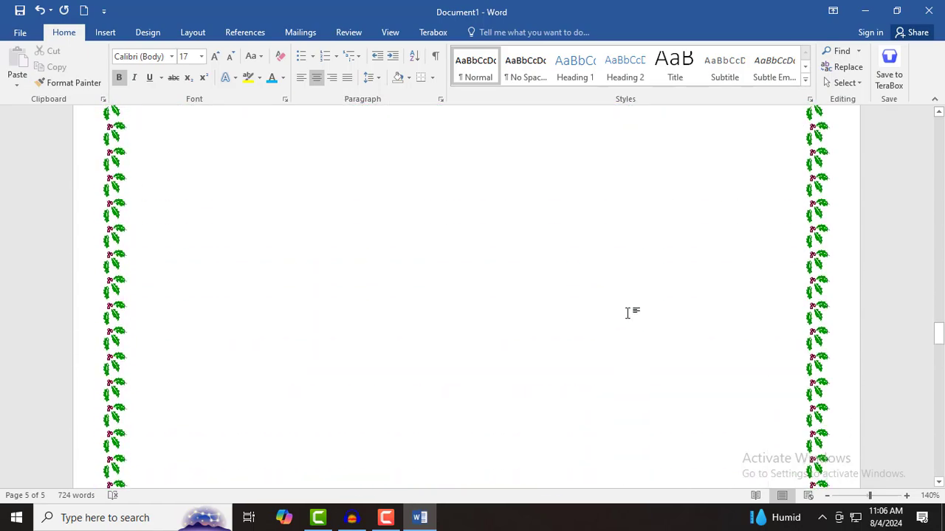
{"action": "scroll", "coordinate": [629, 315], "scroll_direction": "up", "scroll_amount": 20}
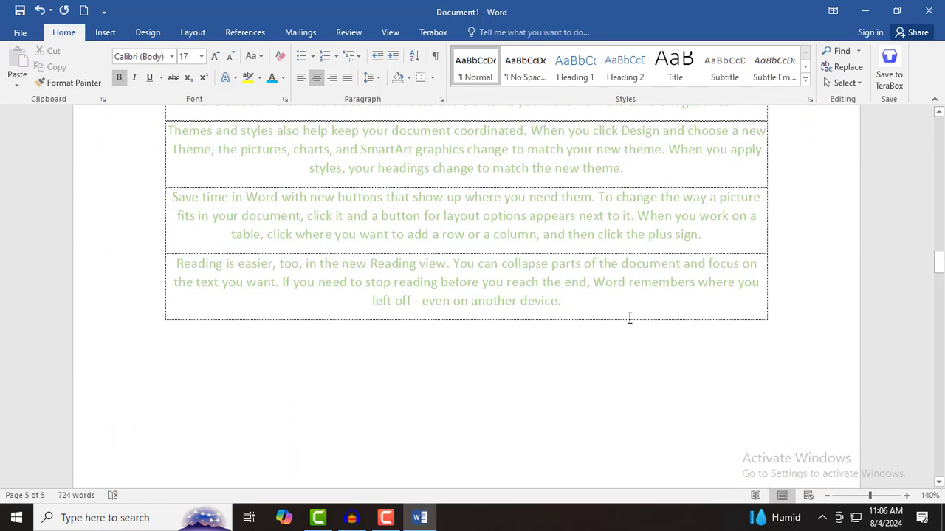
{"action": "scroll", "coordinate": [630, 316], "scroll_direction": "up", "scroll_amount": 20}
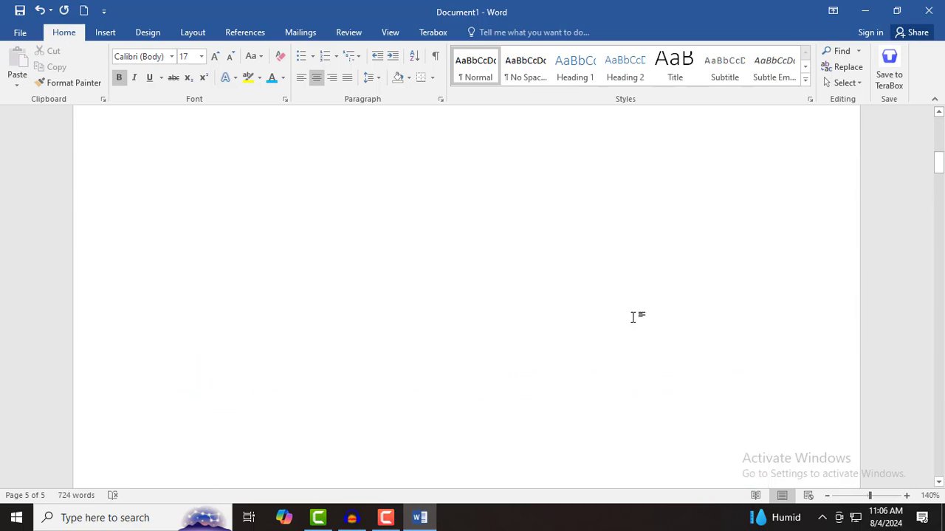
{"action": "left_click", "coordinate": [545, 282]}
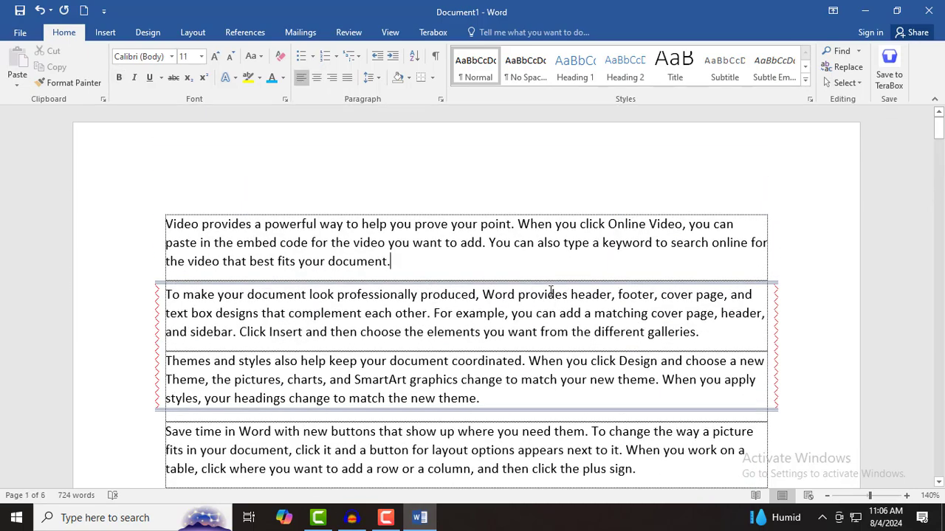
{"action": "left_click", "coordinate": [433, 78]}
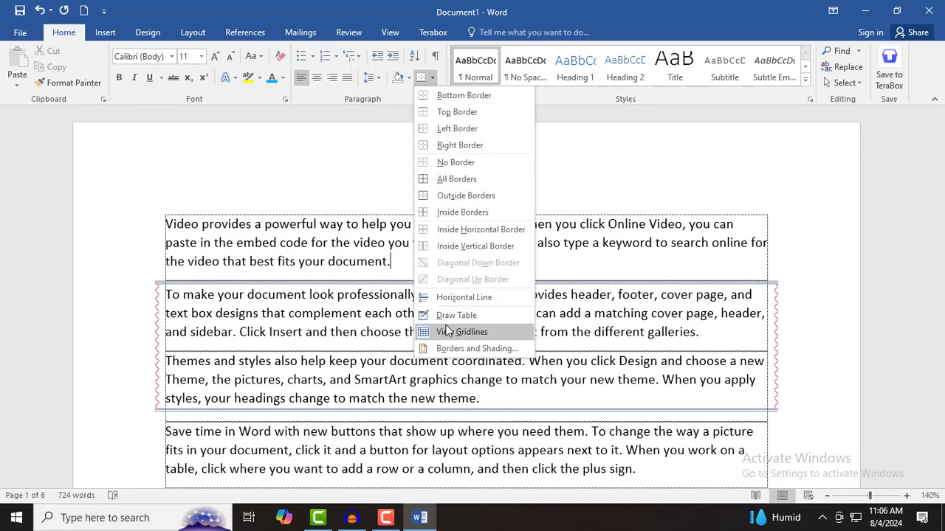
{"action": "left_click", "coordinate": [452, 350]}
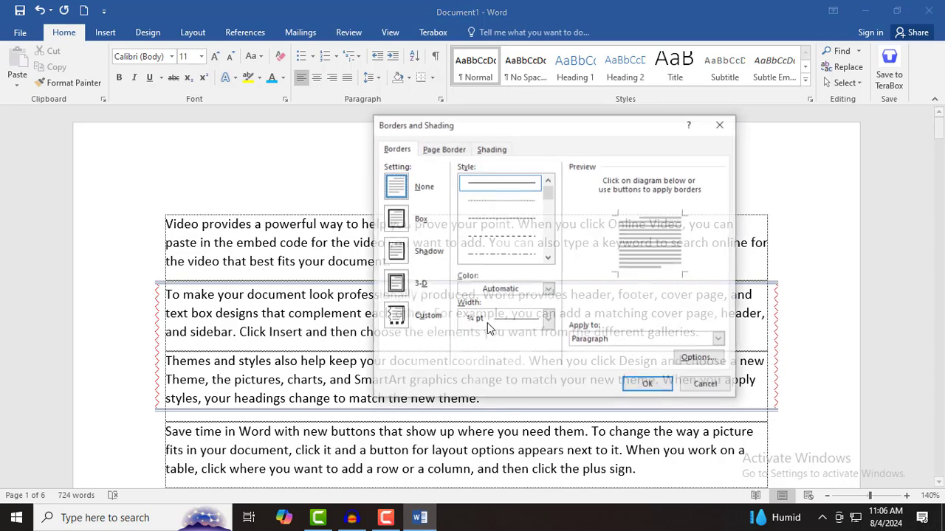
{"action": "left_click", "coordinate": [442, 148]}
{"action": "left_click", "coordinate": [548, 357]}
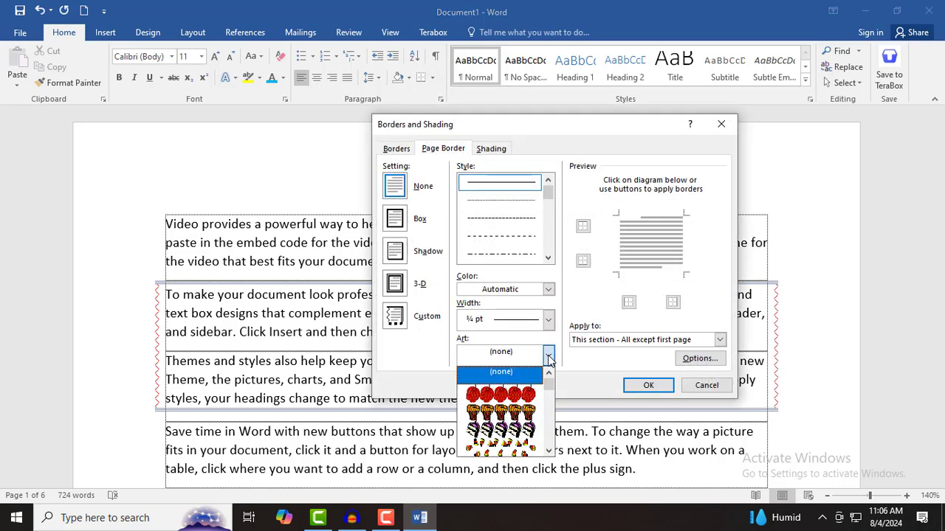
{"action": "left_click_drag", "start_coordinate": [549, 381], "coordinate": [550, 415]}
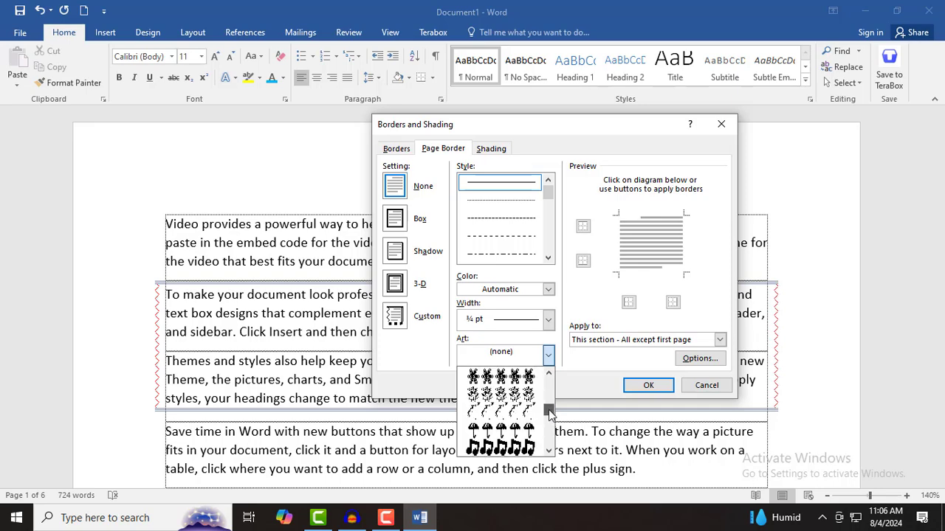
{"action": "left_click", "coordinate": [524, 385]}
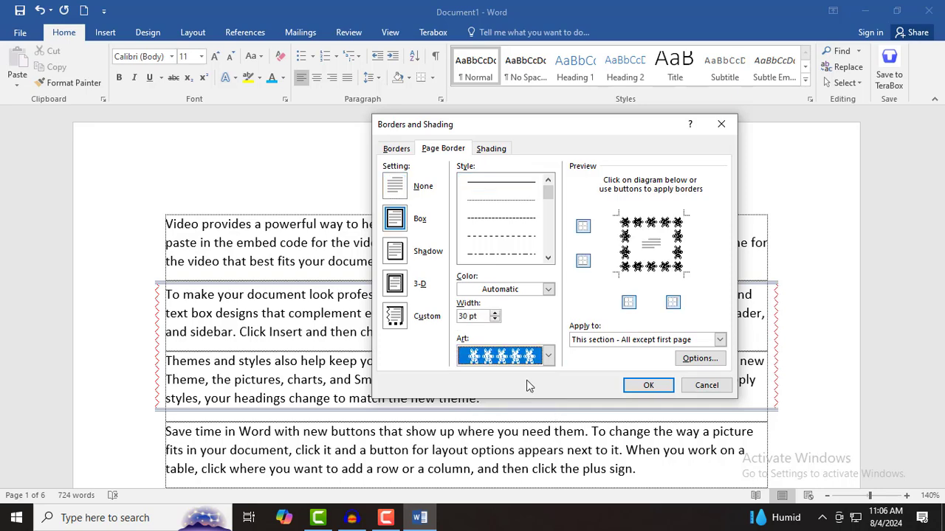
{"action": "left_click", "coordinate": [650, 344]}
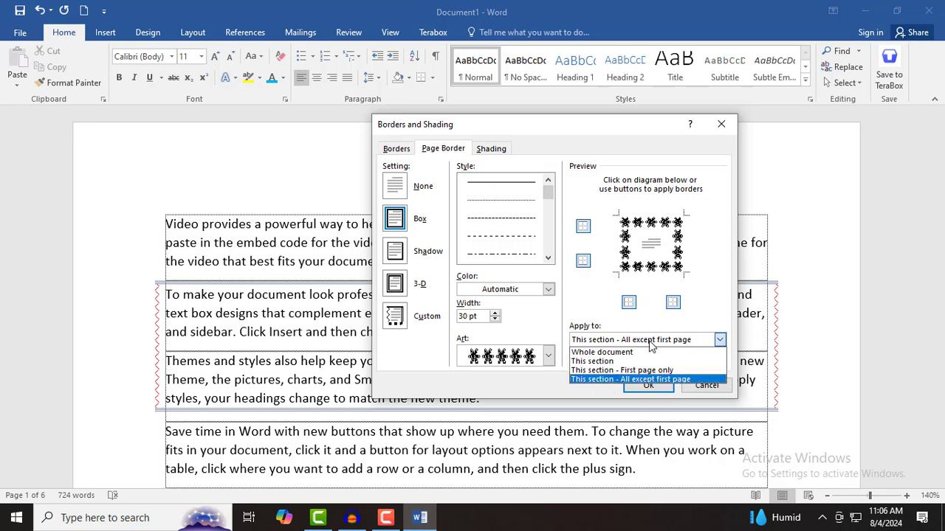
{"action": "left_click", "coordinate": [635, 361]}
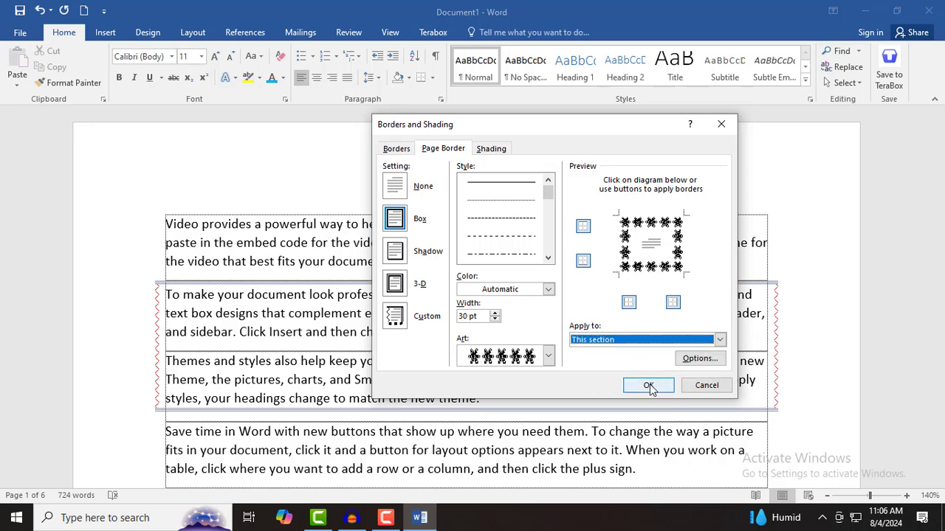
{"action": "left_click", "coordinate": [650, 384]}
{"action": "scroll", "coordinate": [609, 418], "scroll_direction": "down", "scroll_amount": 10}
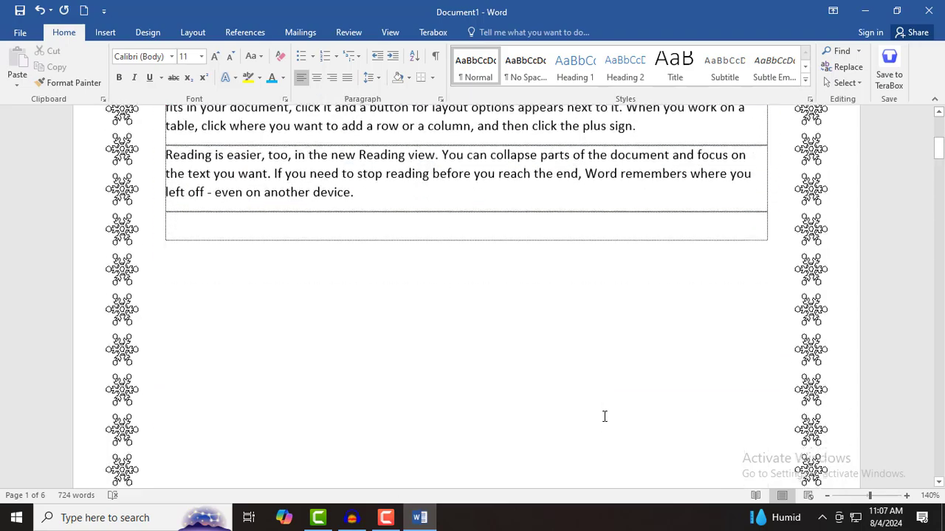
{"action": "scroll", "coordinate": [602, 415], "scroll_direction": "down", "scroll_amount": 15}
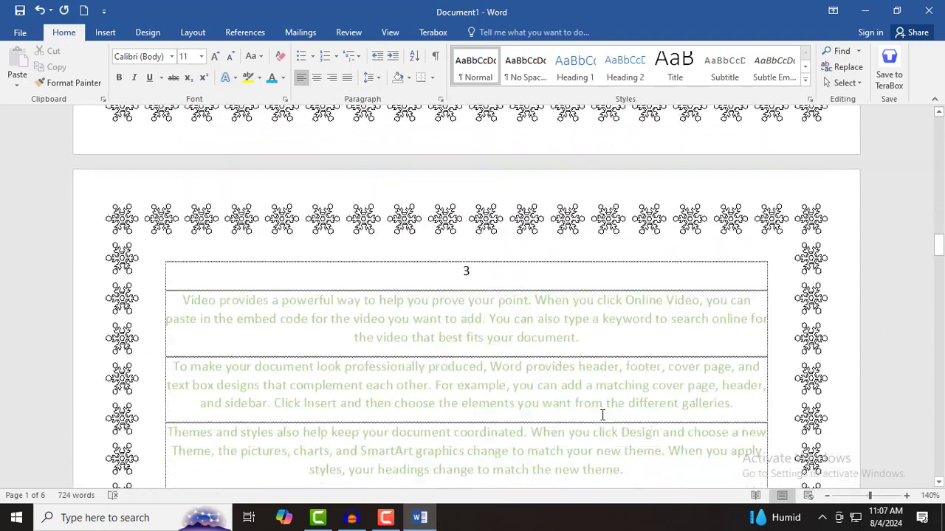
{"action": "scroll", "coordinate": [601, 413], "scroll_direction": "down", "scroll_amount": 15}
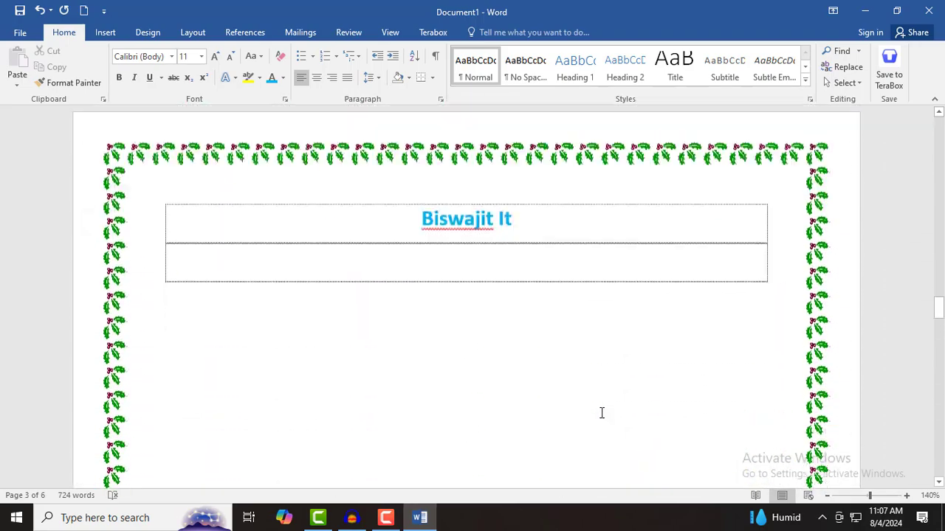
{"action": "scroll", "coordinate": [597, 410], "scroll_direction": "down", "scroll_amount": 20}
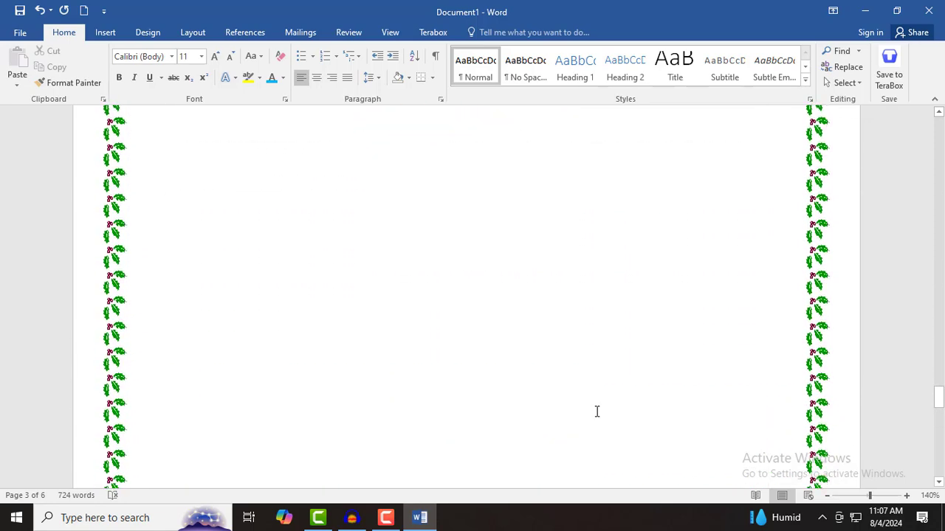
{"action": "scroll", "coordinate": [595, 406], "scroll_direction": "up", "scroll_amount": 12}
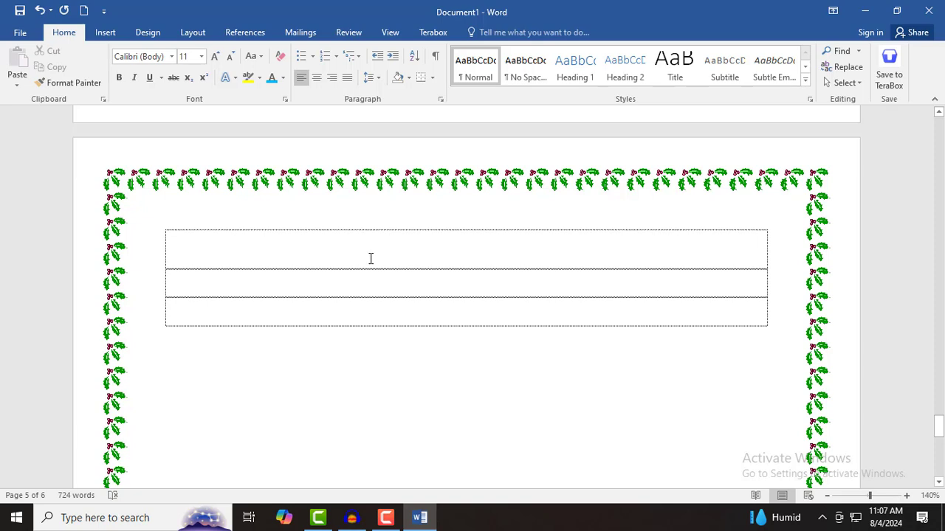
- Insert a Next Page section break at the top row of the last three-row table
{"action": "left_click", "coordinate": [404, 252]}
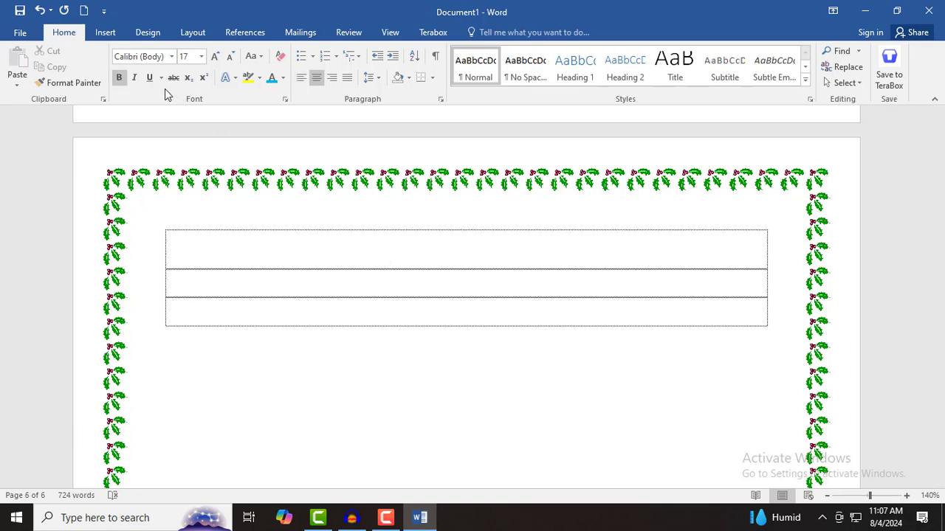
{"action": "left_click", "coordinate": [193, 35]}
{"action": "left_click", "coordinate": [188, 57]}
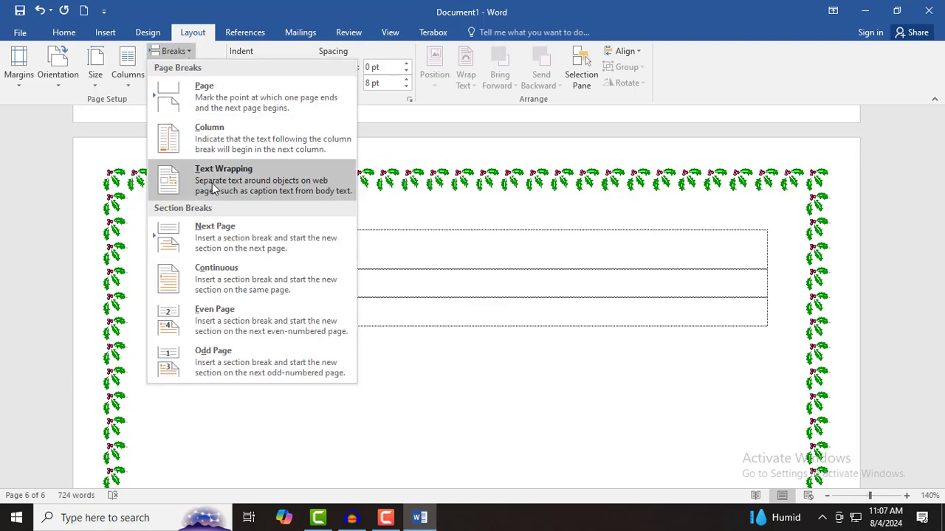
{"action": "left_click", "coordinate": [220, 234]}
{"action": "scroll", "coordinate": [284, 306], "scroll_direction": "down", "scroll_amount": 5}
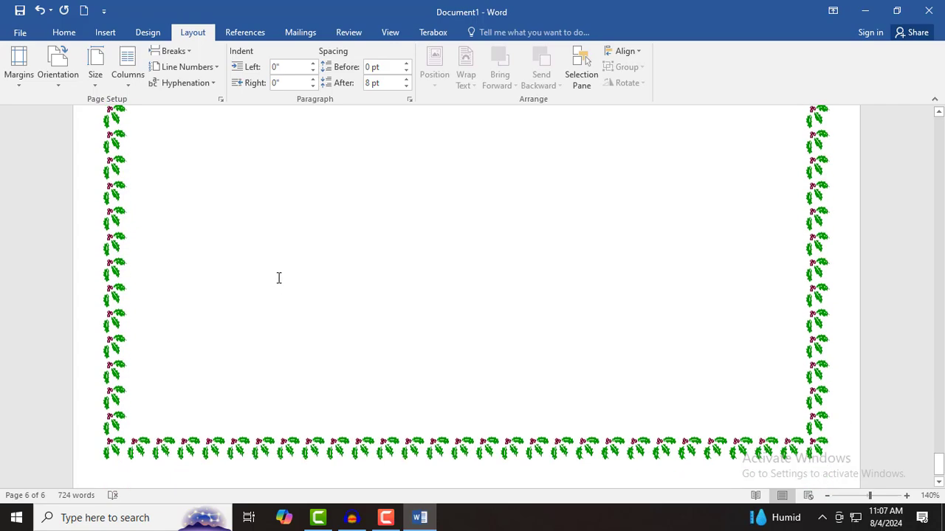
{"action": "scroll", "coordinate": [279, 275], "scroll_direction": "up", "scroll_amount": 10}
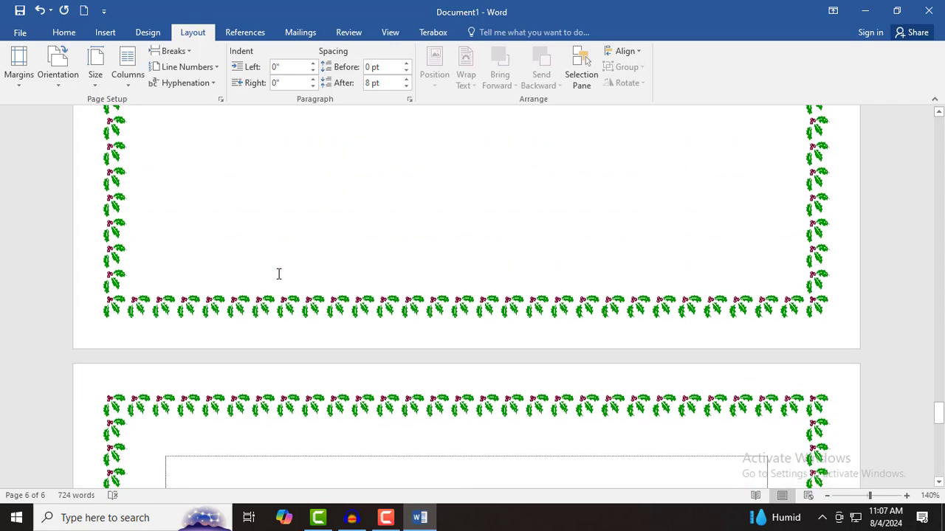
{"action": "scroll", "coordinate": [278, 274], "scroll_direction": "up", "scroll_amount": 8}
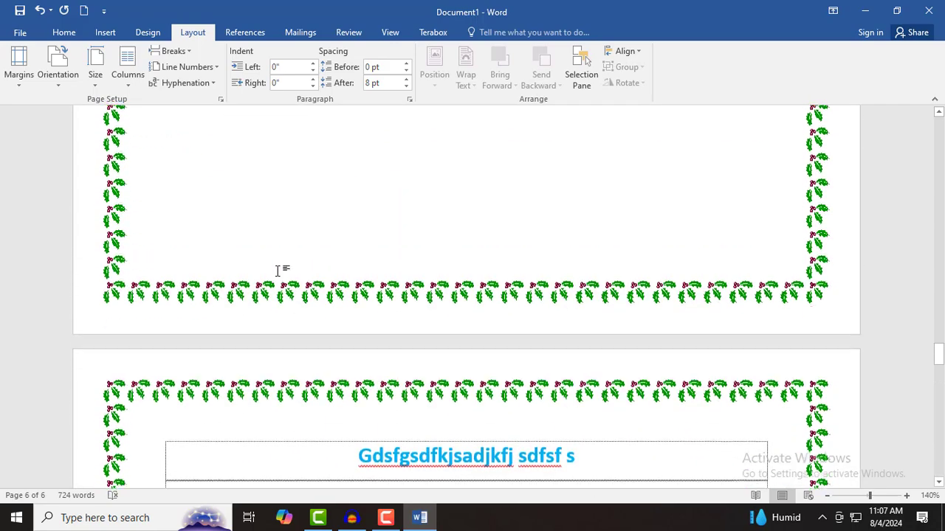
{"action": "scroll", "coordinate": [278, 272], "scroll_direction": "down", "scroll_amount": 4}
{"action": "scroll", "coordinate": [278, 273], "scroll_direction": "down", "scroll_amount": 10}
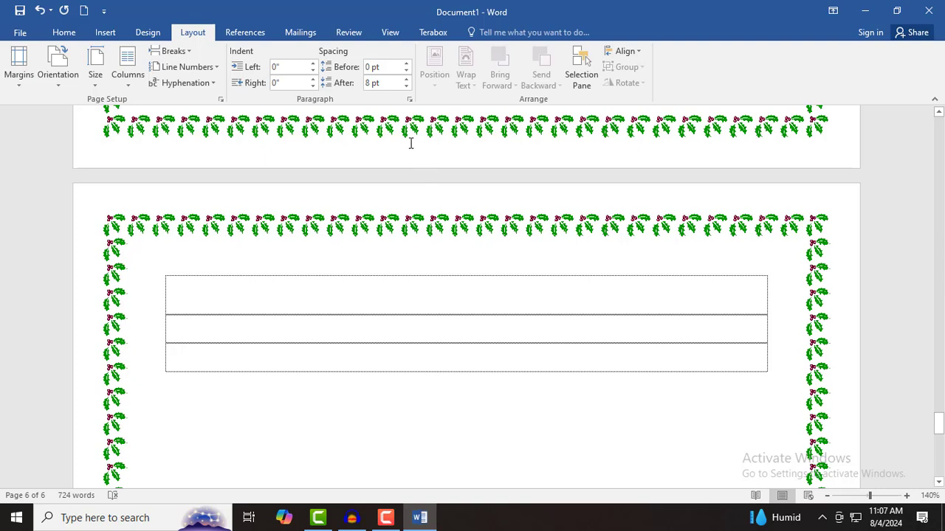
- Set the new final section's page border to None, clearing the holly art
{"action": "left_click", "coordinate": [64, 33]}
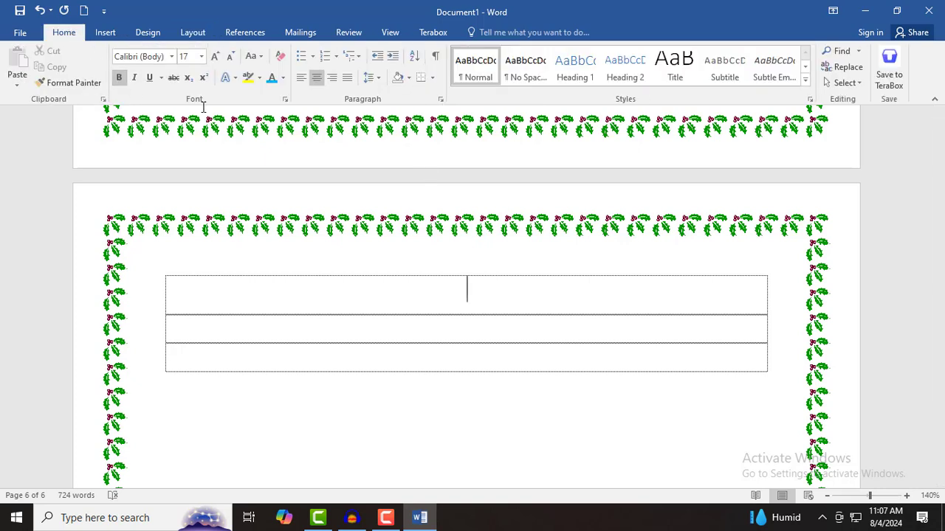
{"action": "left_click", "coordinate": [433, 77]}
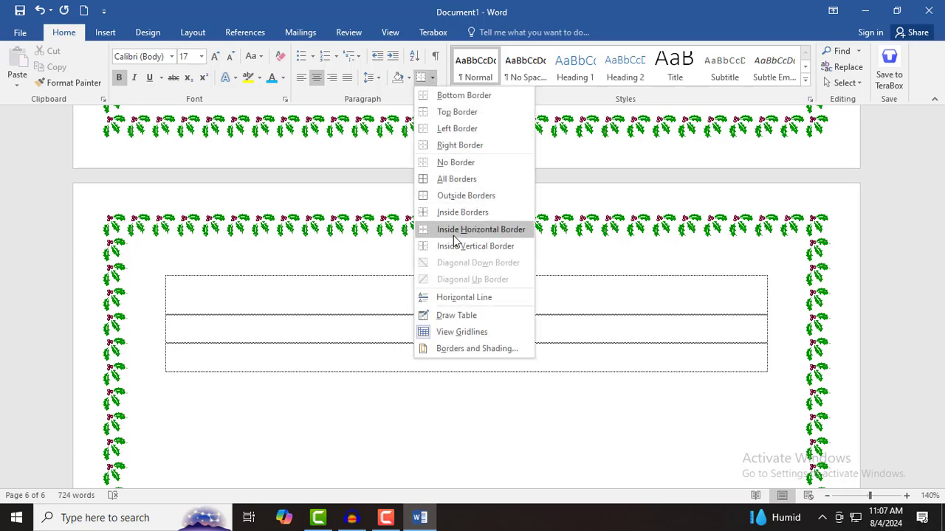
{"action": "left_click", "coordinate": [473, 349]}
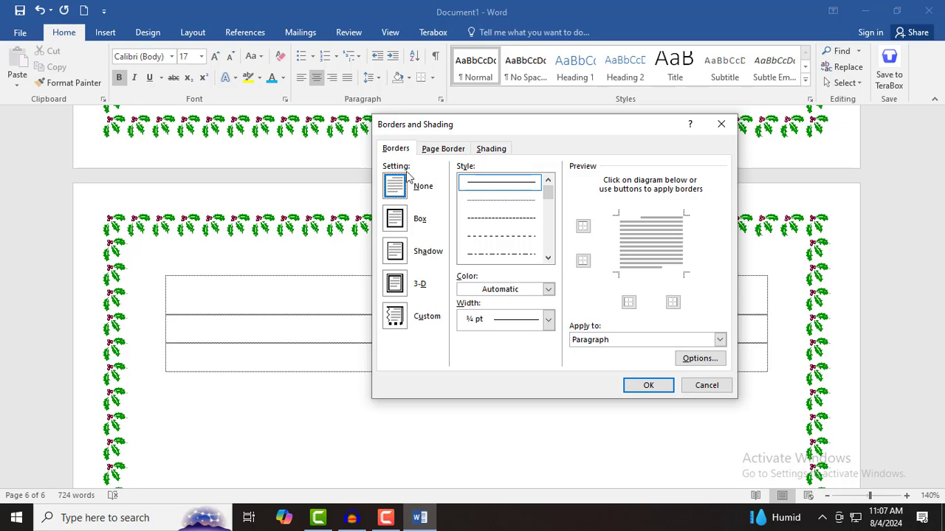
{"action": "left_click", "coordinate": [441, 149]}
{"action": "left_click", "coordinate": [395, 186]}
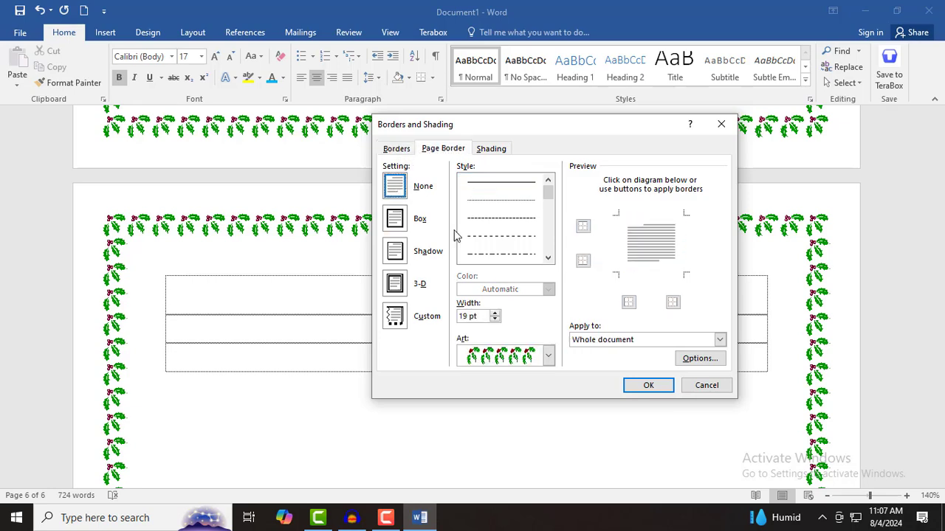
{"action": "left_click", "coordinate": [632, 383]}
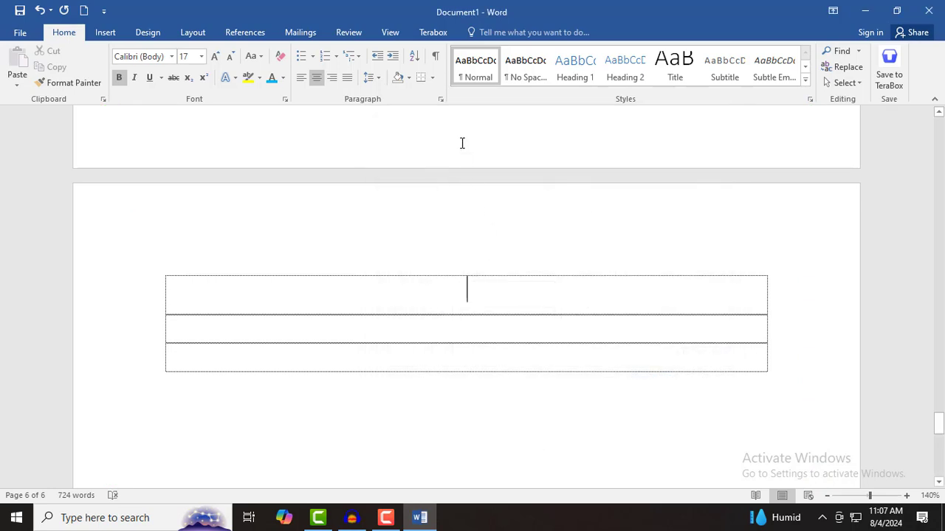
- Apply the green Christmas-tree art page border to this final section only
{"action": "left_click", "coordinate": [432, 78]}
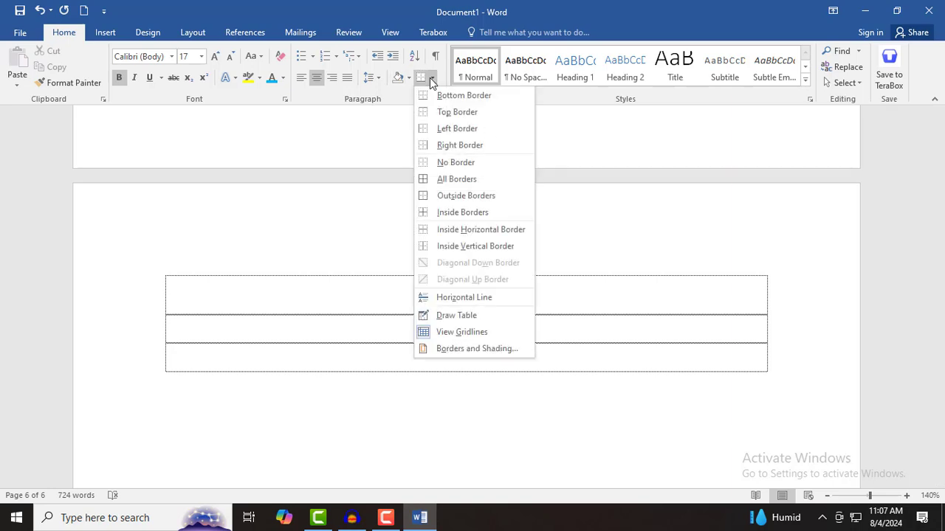
{"action": "left_click", "coordinate": [484, 348]}
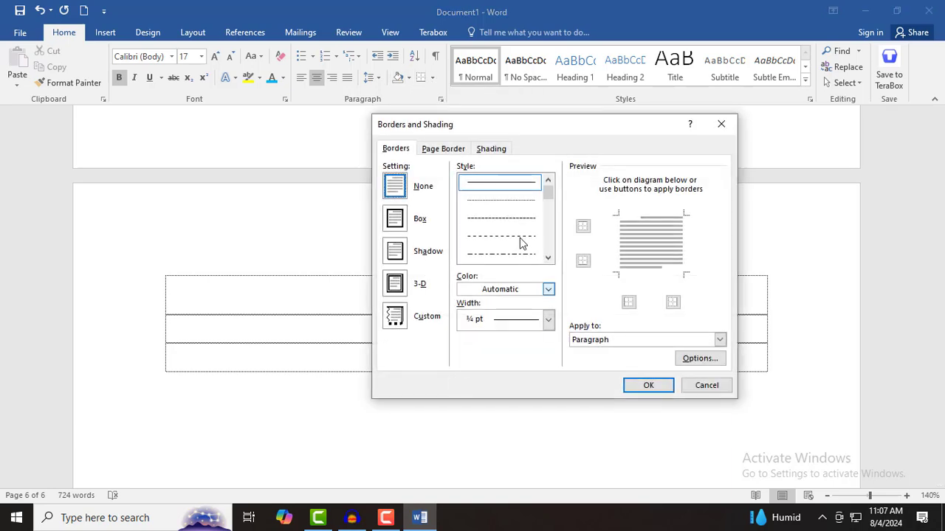
{"action": "left_click", "coordinate": [443, 149]}
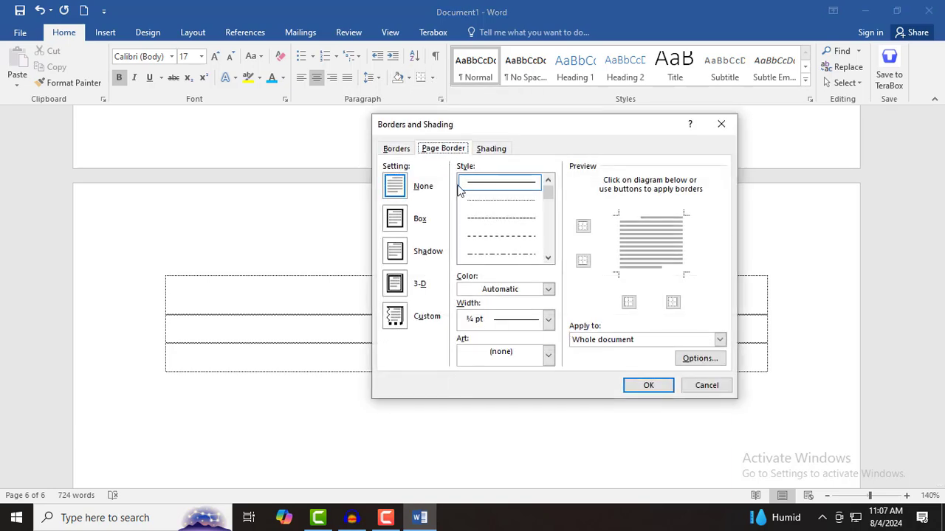
{"action": "left_click", "coordinate": [548, 352]}
{"action": "scroll", "coordinate": [509, 410], "scroll_direction": "down", "scroll_amount": 3}
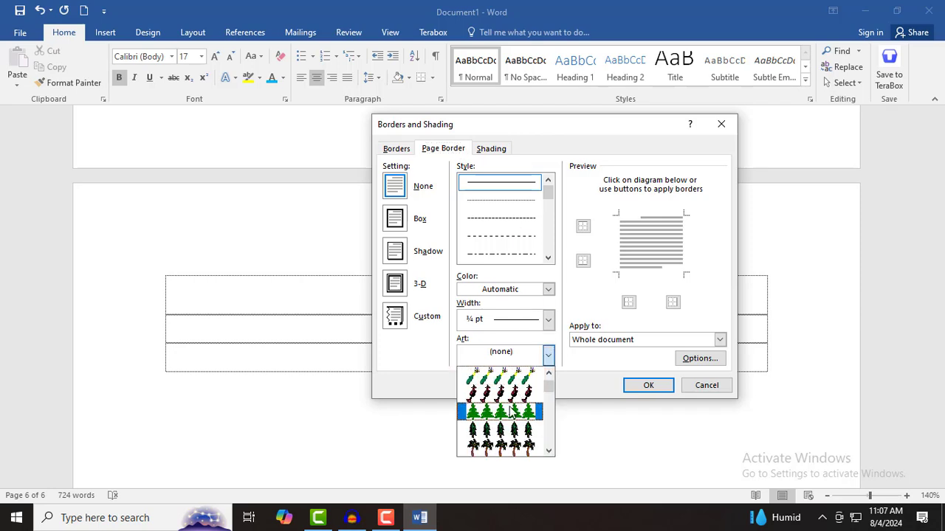
{"action": "left_click", "coordinate": [511, 414]}
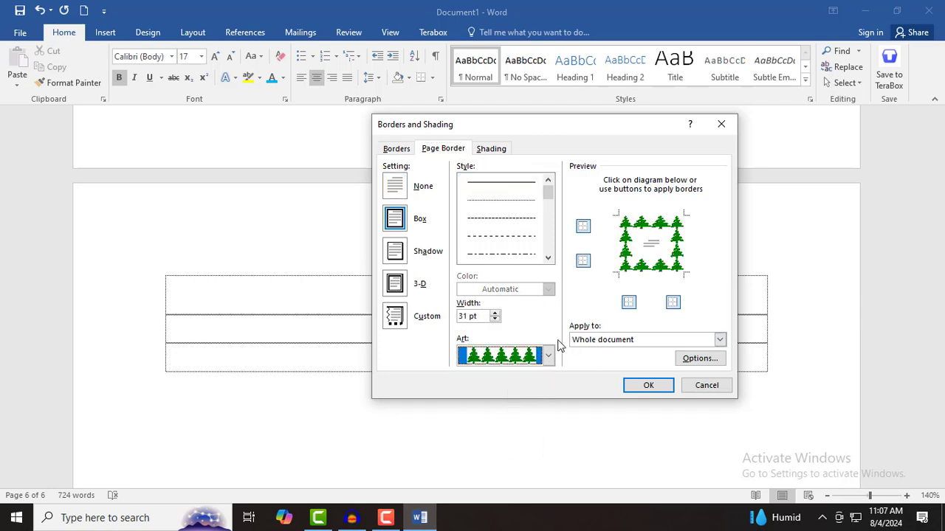
{"action": "left_click", "coordinate": [645, 341]}
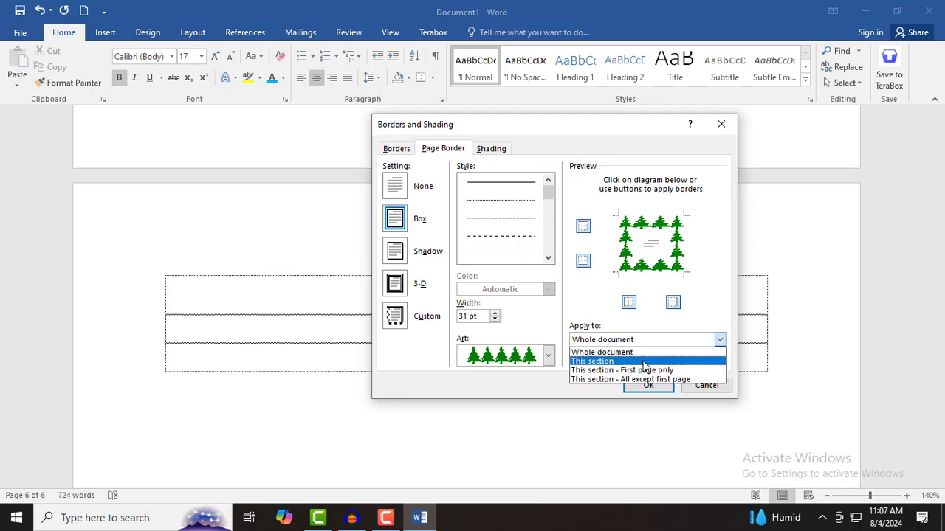
{"action": "left_click", "coordinate": [644, 362]}
{"action": "left_click", "coordinate": [648, 385]}
{"action": "scroll", "coordinate": [618, 399], "scroll_direction": "down", "scroll_amount": 5}
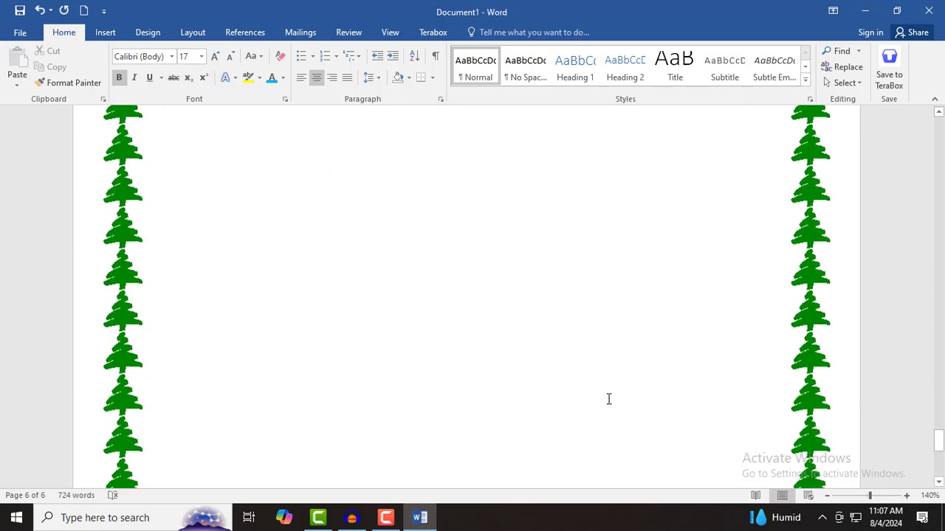
{"action": "scroll", "coordinate": [609, 399], "scroll_direction": "down", "scroll_amount": 3}
{"action": "scroll", "coordinate": [605, 396], "scroll_direction": "up", "scroll_amount": 10}
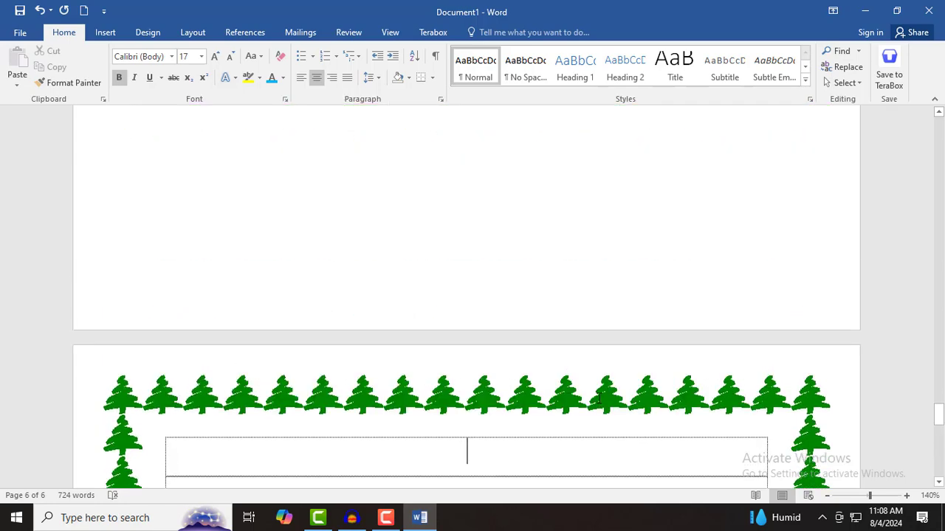
{"action": "scroll", "coordinate": [599, 399], "scroll_direction": "up", "scroll_amount": 10}
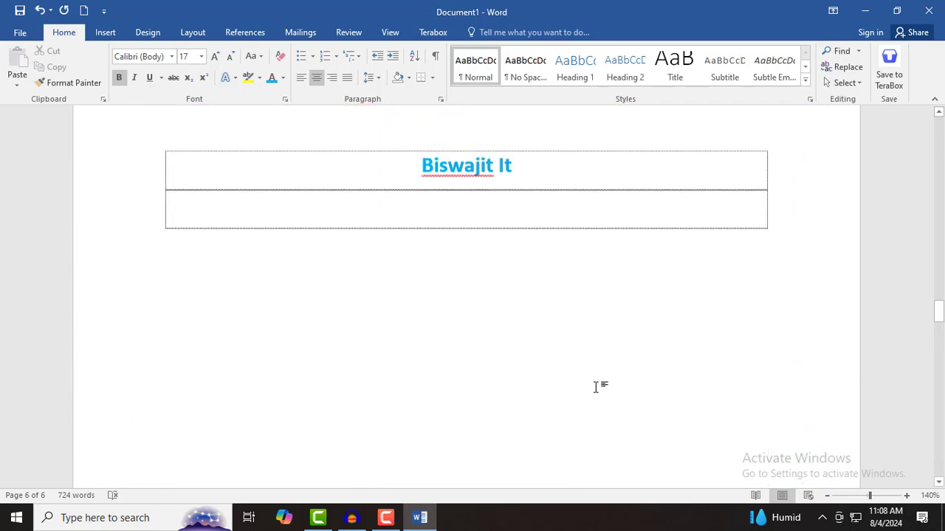
{"action": "scroll", "coordinate": [595, 388], "scroll_direction": "up", "scroll_amount": 10}
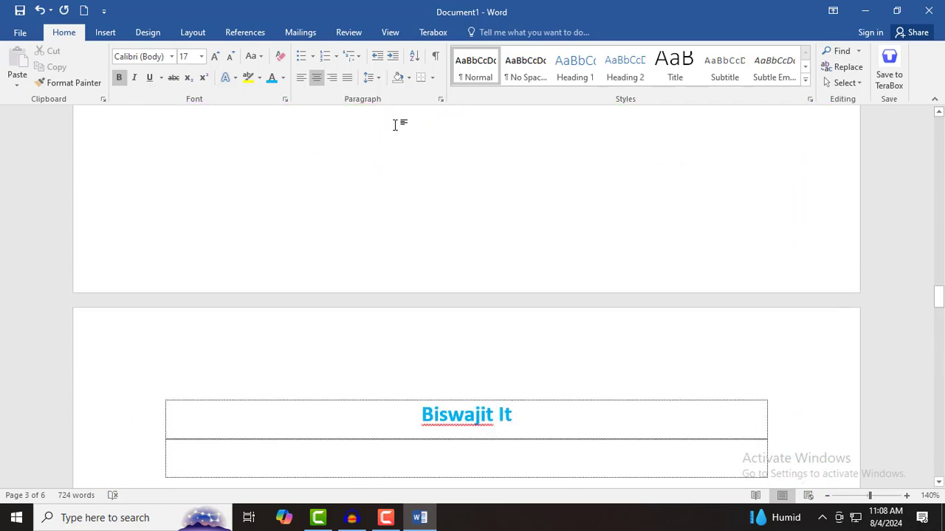
- Bring up the name-heading section's Page Border settings with the Apply to choices expanded
{"action": "left_click", "coordinate": [432, 77]}
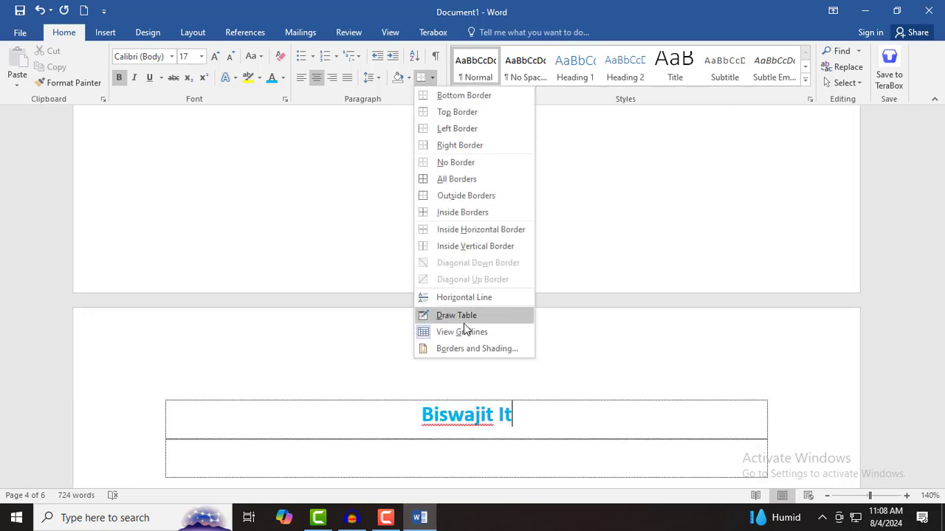
{"action": "left_click", "coordinate": [465, 349]}
{"action": "left_click", "coordinate": [444, 149]}
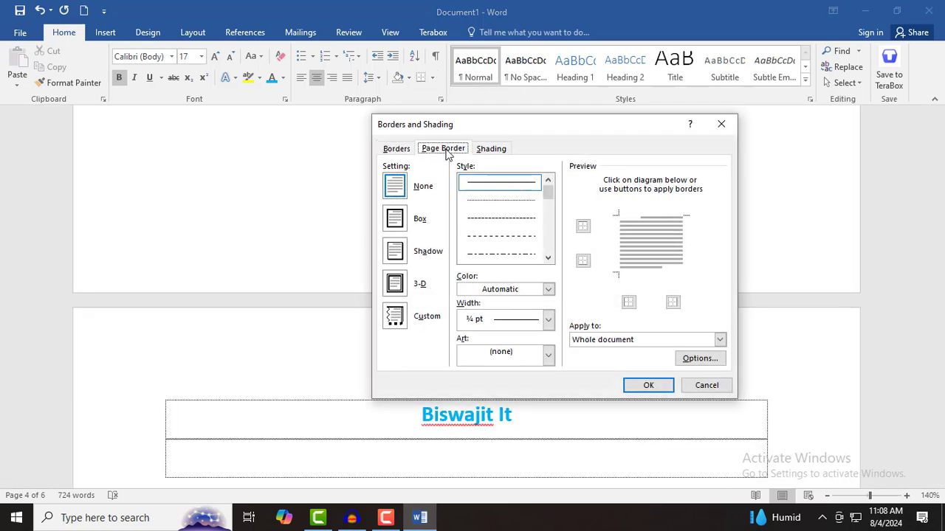
{"action": "left_click", "coordinate": [647, 339]}
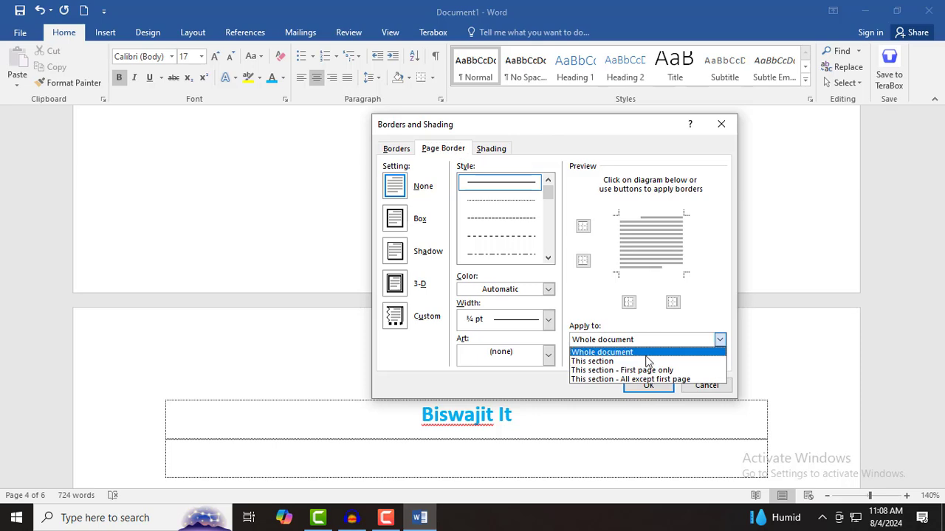
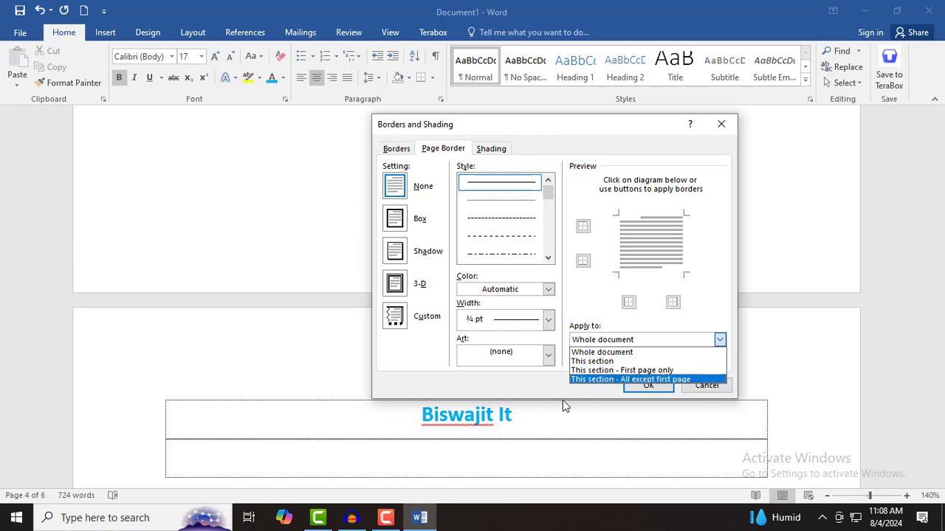
- Try a custom red-apple art page border with its top edge removed
{"action": "left_click", "coordinate": [400, 189]}
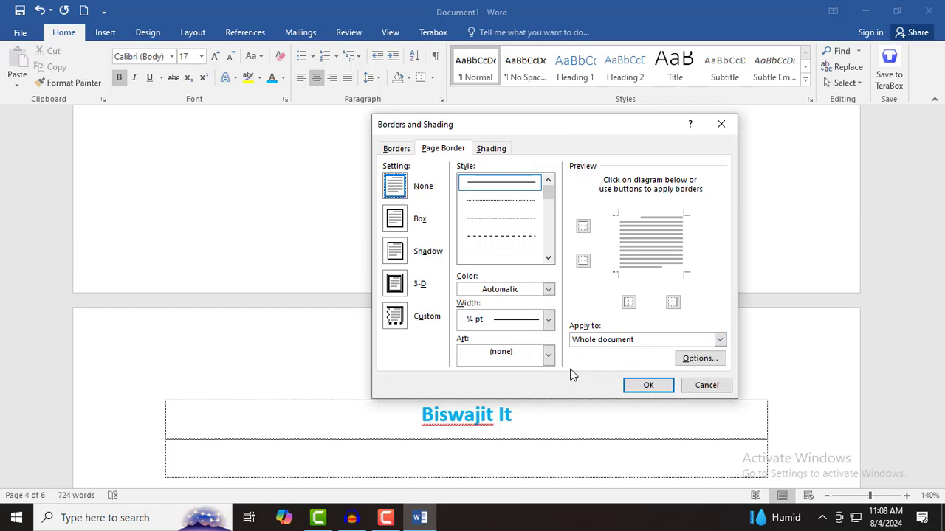
{"action": "left_click", "coordinate": [392, 317]}
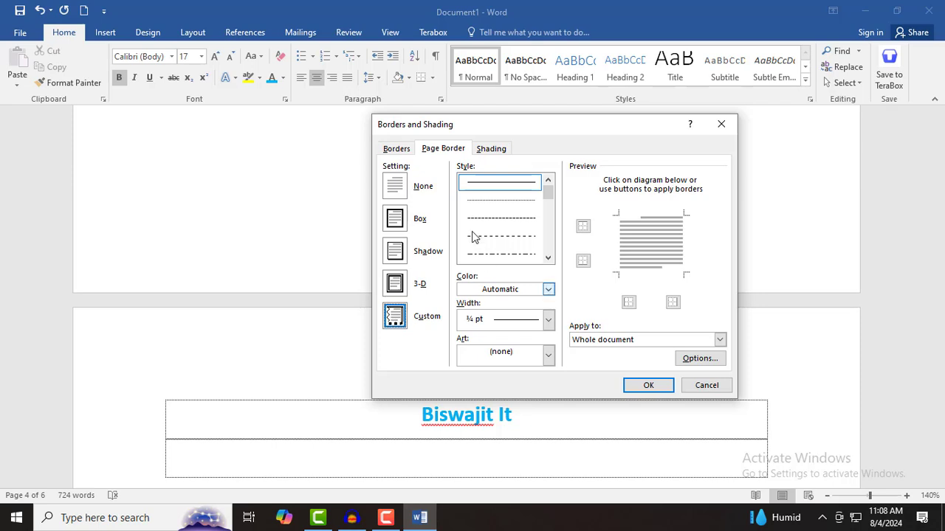
{"action": "left_click", "coordinate": [446, 150]}
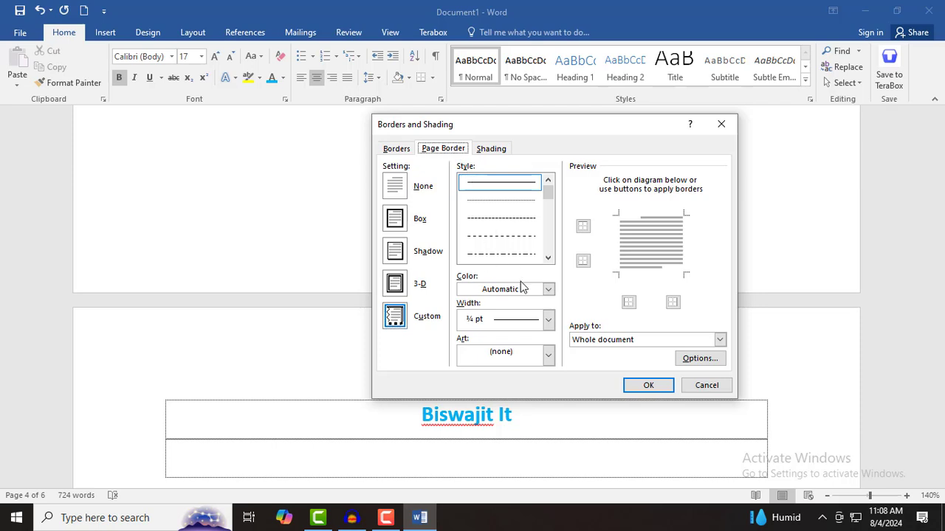
{"action": "left_click", "coordinate": [618, 341]}
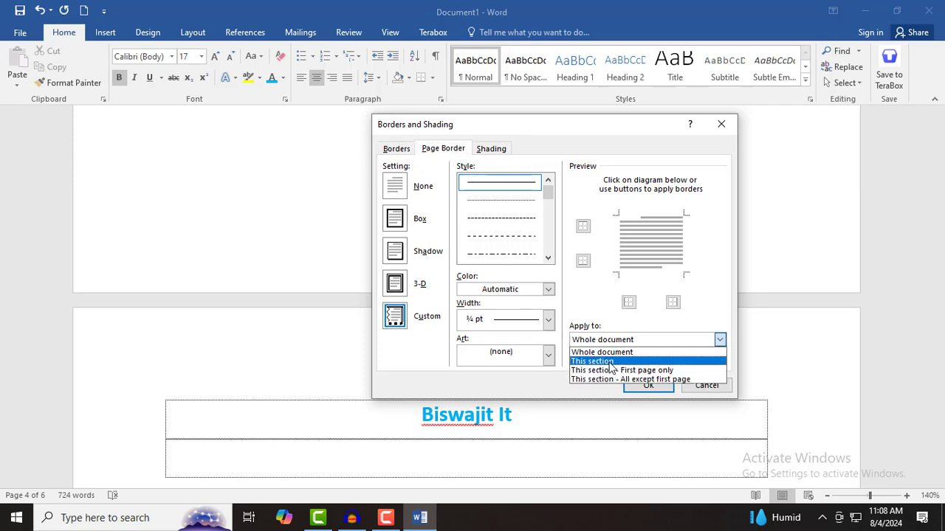
{"action": "left_click", "coordinate": [607, 353]}
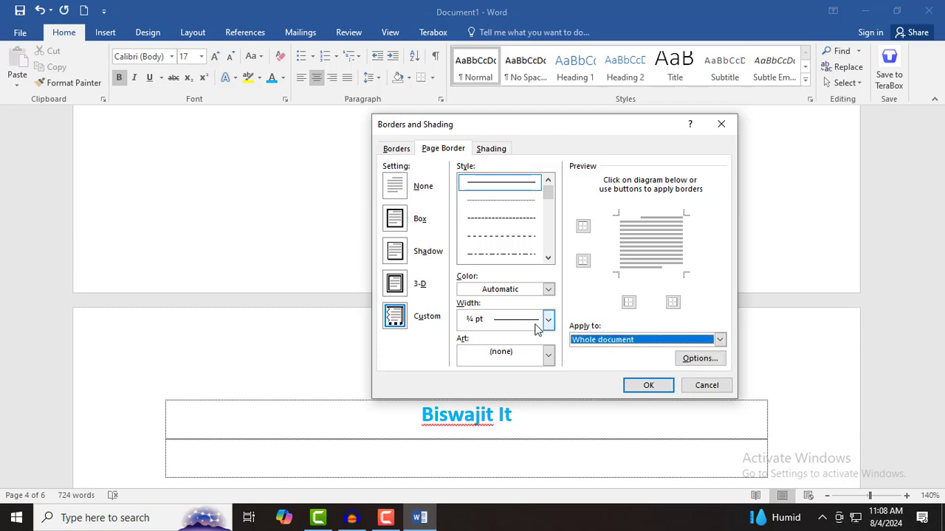
{"action": "left_click", "coordinate": [548, 355]}
{"action": "left_click", "coordinate": [512, 402]}
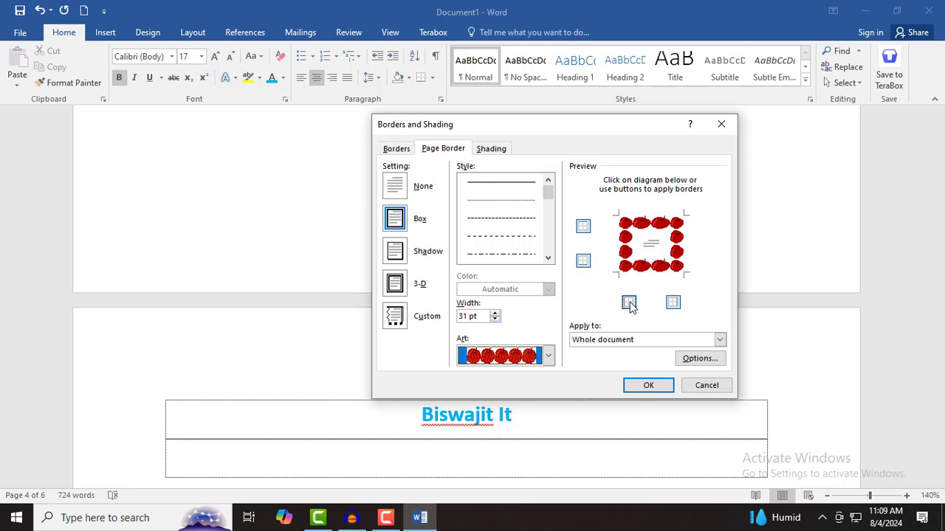
{"action": "left_click", "coordinate": [583, 227]}
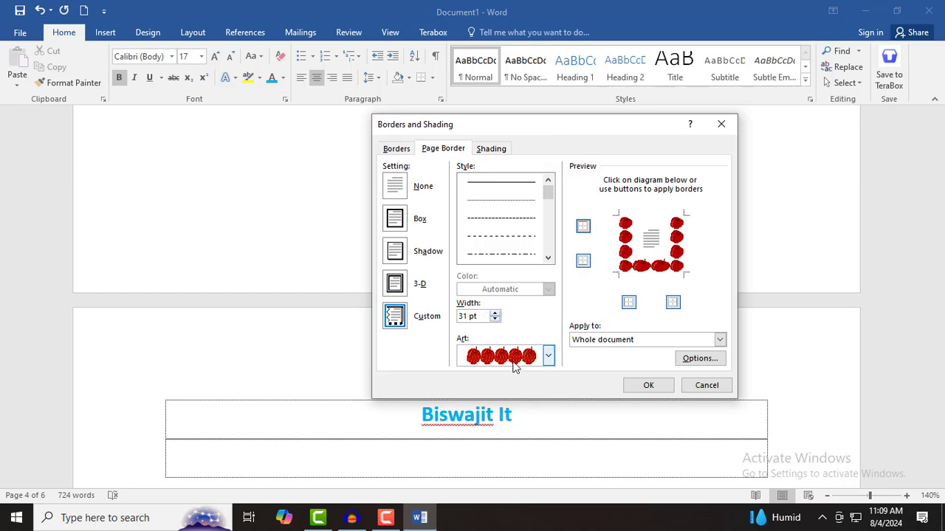
- Switch to the red-and-black figure art with all edges, applied to this section only
{"action": "left_click", "coordinate": [548, 356]}
{"action": "scroll", "coordinate": [528, 428], "scroll_direction": "down", "scroll_amount": 1}
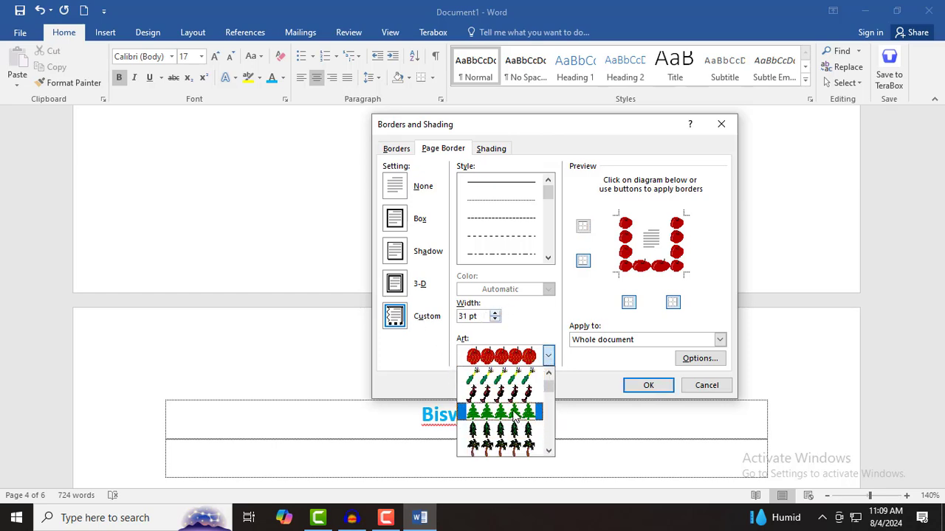
{"action": "left_click", "coordinate": [512, 399]}
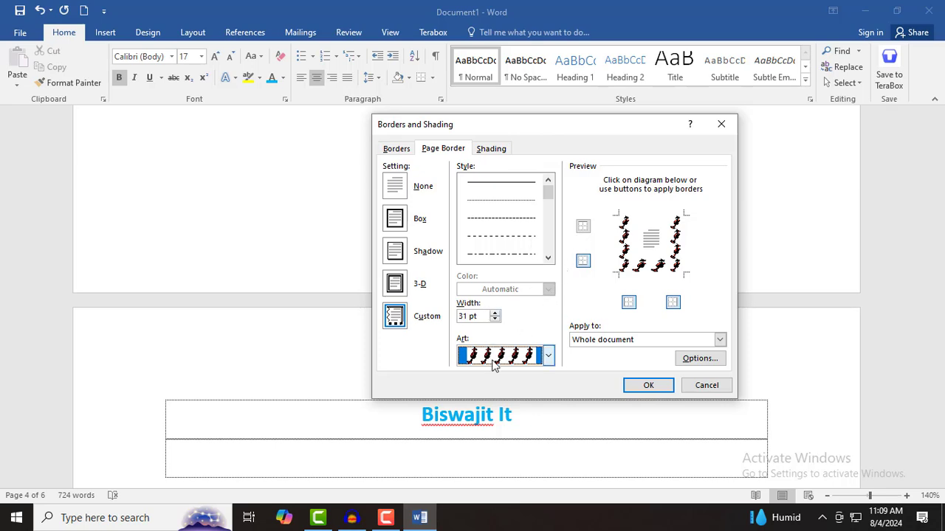
{"action": "left_click", "coordinate": [584, 228]}
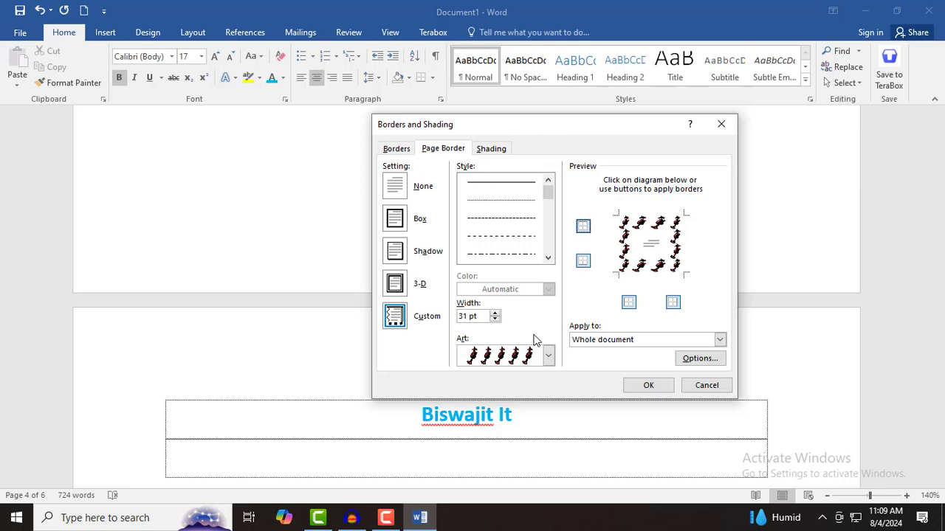
{"action": "left_click", "coordinate": [632, 341]}
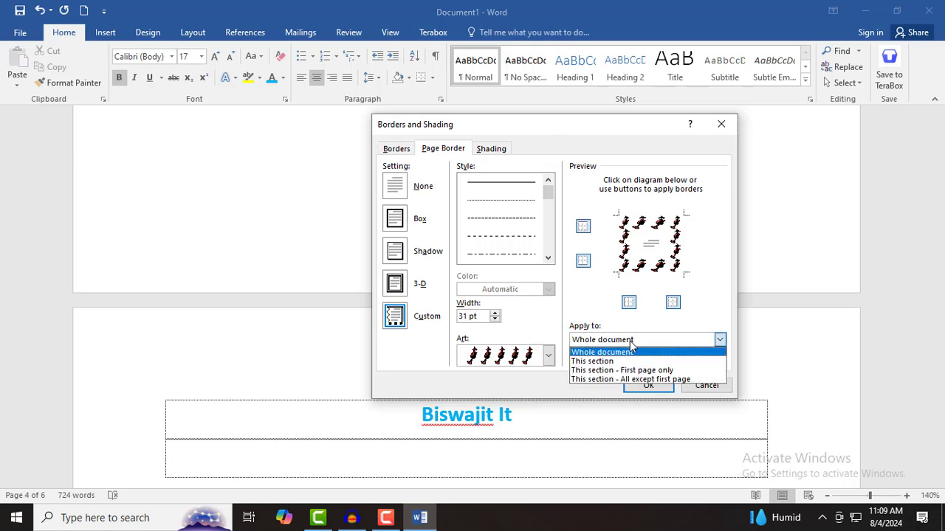
{"action": "left_click", "coordinate": [621, 361]}
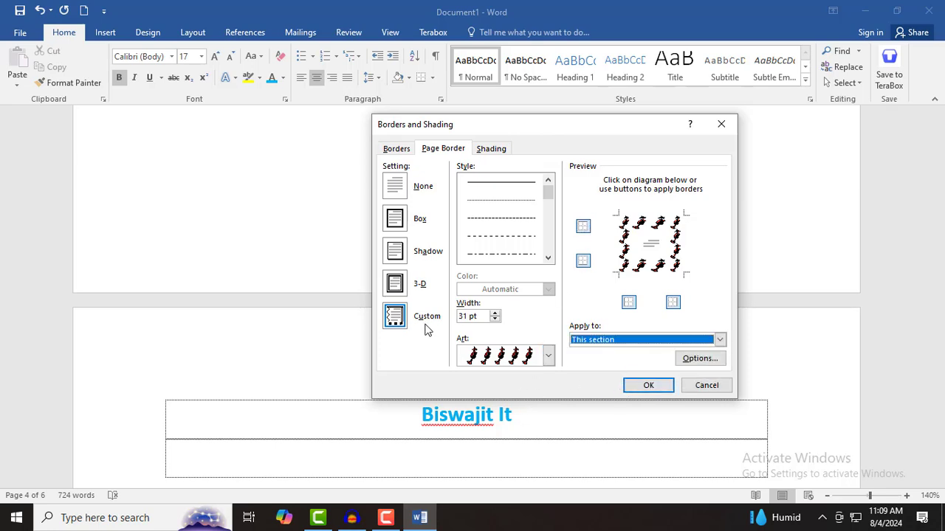
{"action": "left_click", "coordinate": [638, 341]}
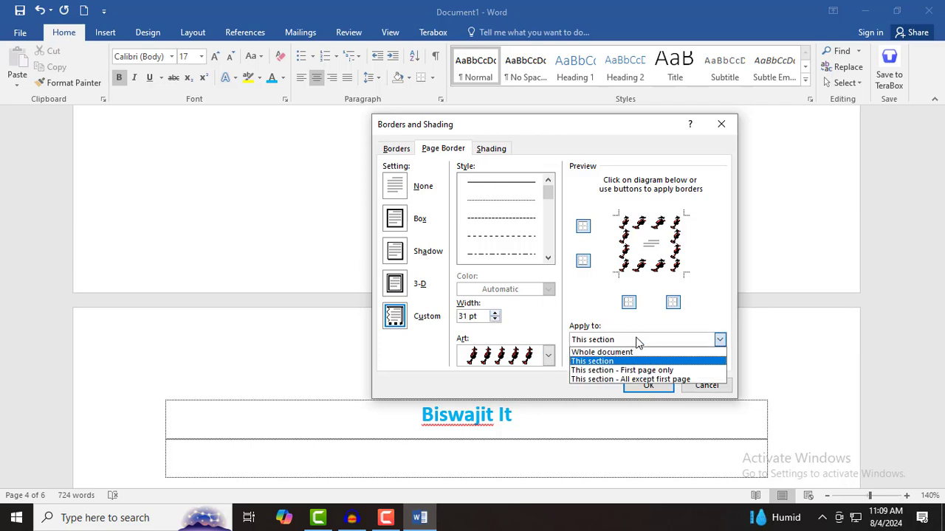
{"action": "left_click", "coordinate": [632, 389]}
{"action": "scroll", "coordinate": [561, 425], "scroll_direction": "down", "scroll_amount": 5}
- Clear the existing page border in the Page Border settings
{"action": "scroll", "coordinate": [555, 431], "scroll_direction": "down", "scroll_amount": 10}
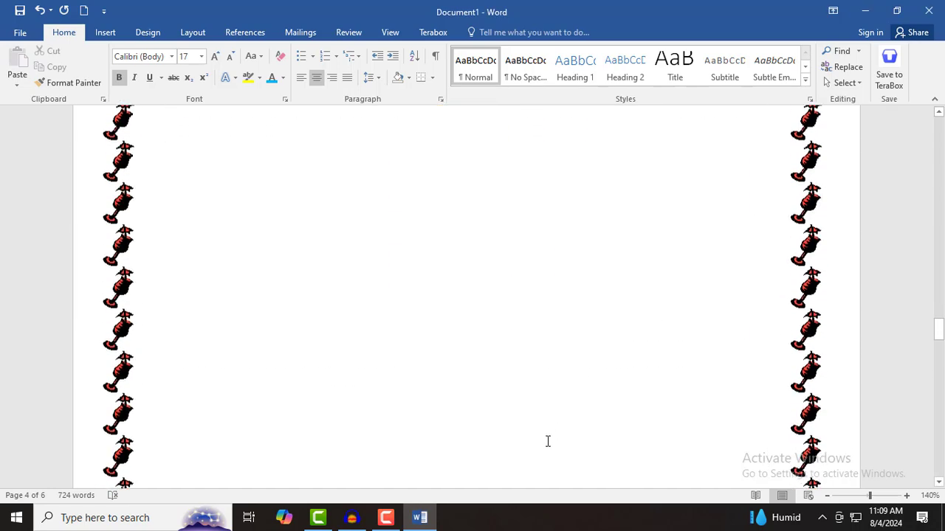
{"action": "scroll", "coordinate": [537, 441], "scroll_direction": "down", "scroll_amount": 10}
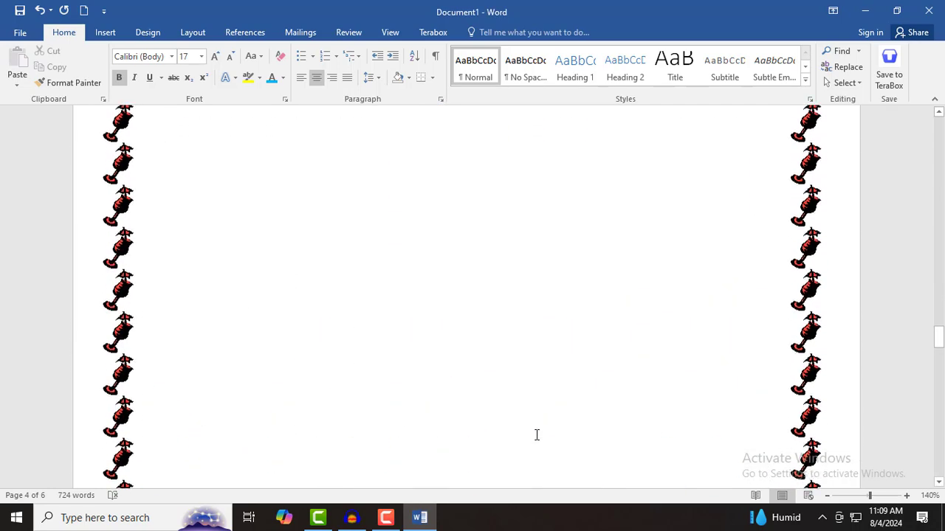
{"action": "scroll", "coordinate": [552, 413], "scroll_direction": "up", "scroll_amount": 2}
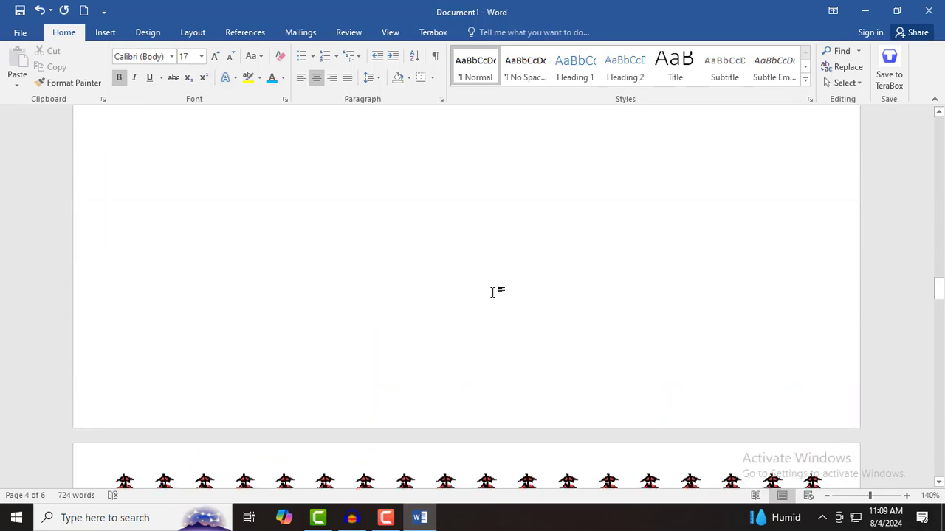
{"action": "left_click", "coordinate": [432, 78]}
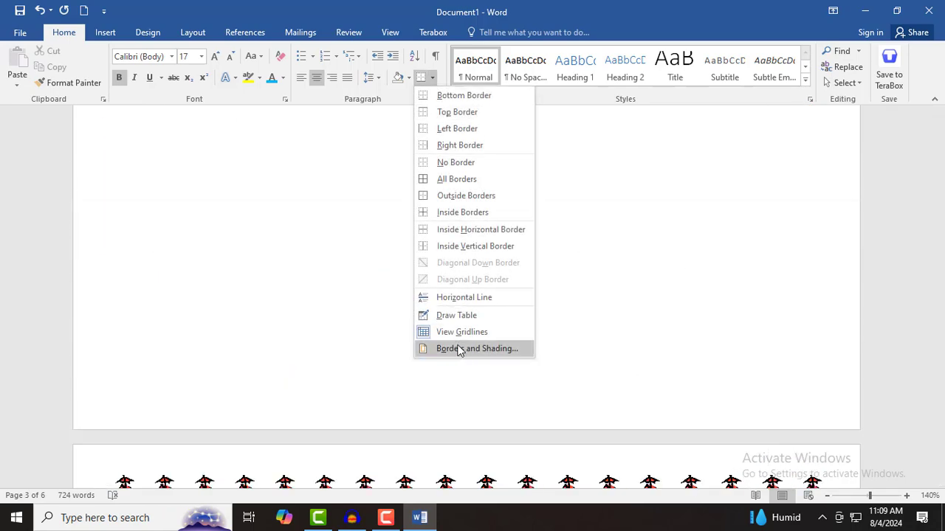
{"action": "left_click", "coordinate": [457, 348]}
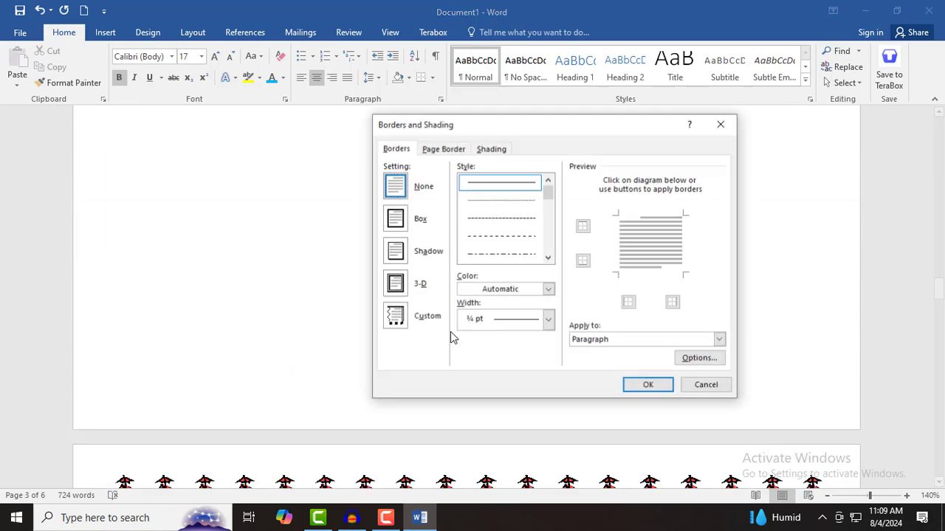
{"action": "left_click", "coordinate": [444, 151]}
{"action": "left_click", "coordinate": [397, 190]}
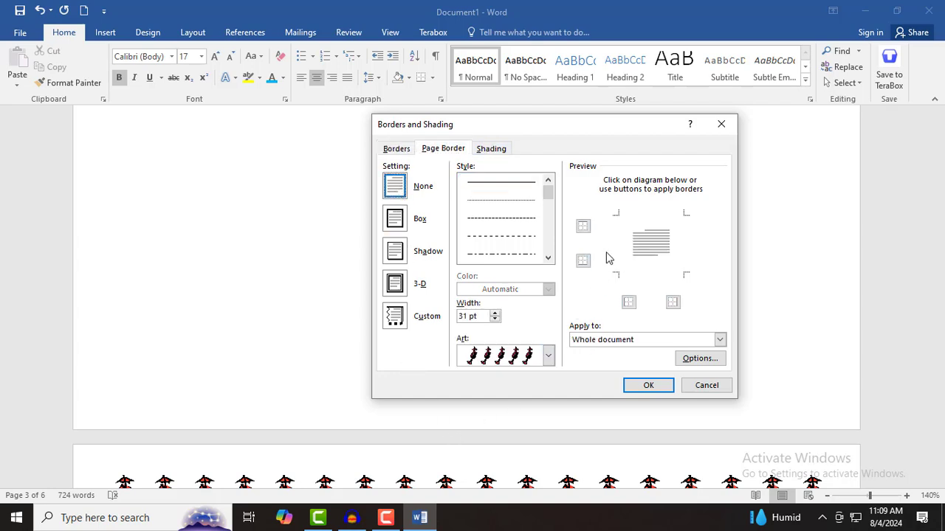
- Set a Box figure-art border with the bottom edge dropped, for the whole document
{"action": "left_click", "coordinate": [397, 223]}
{"action": "left_click", "coordinate": [582, 227]}
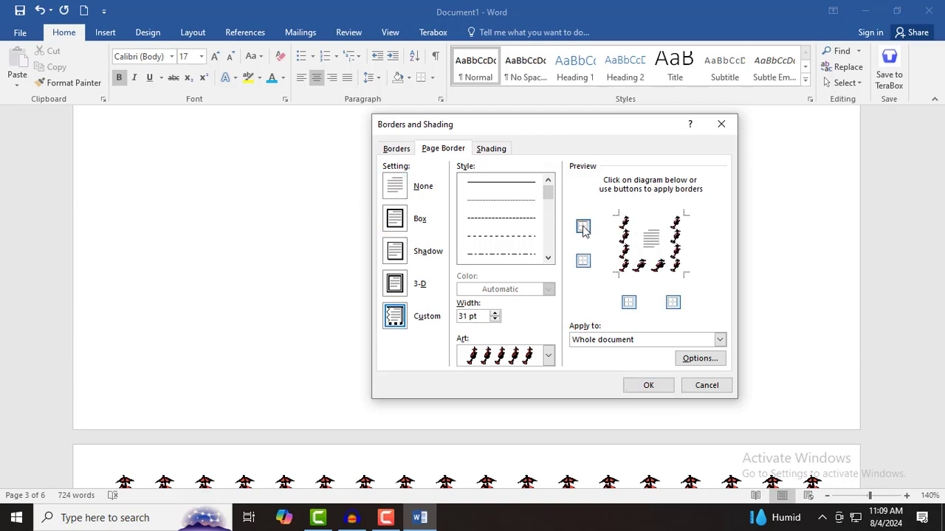
{"action": "left_click", "coordinate": [628, 305]}
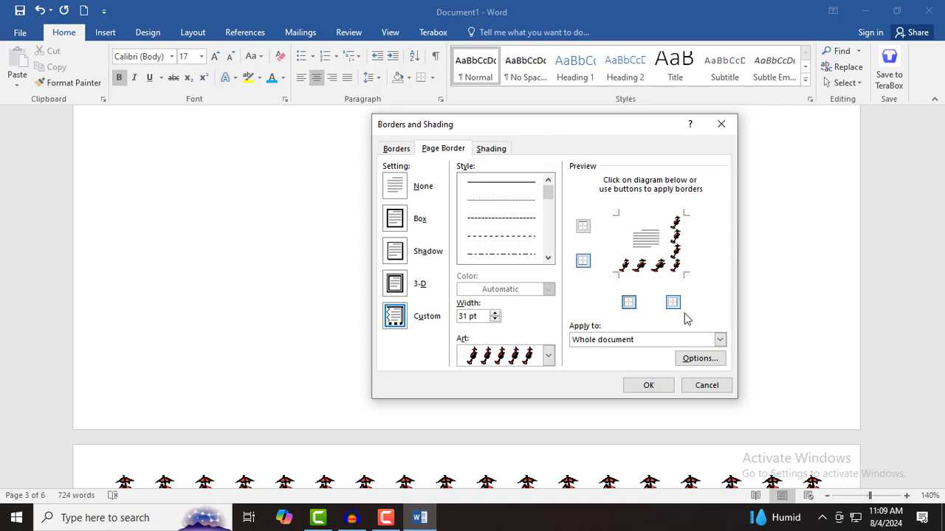
{"action": "left_click", "coordinate": [583, 260]}
{"action": "left_click", "coordinate": [583, 226]}
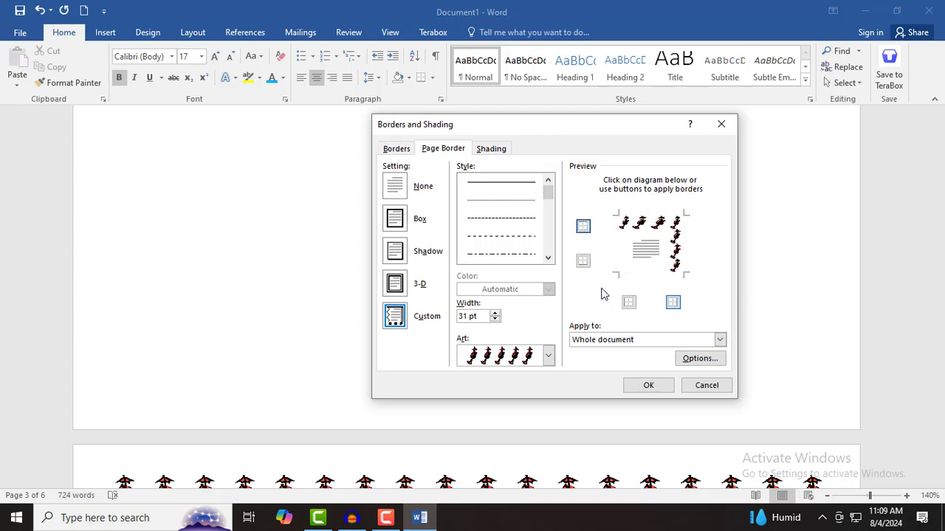
{"action": "left_click", "coordinate": [628, 304]}
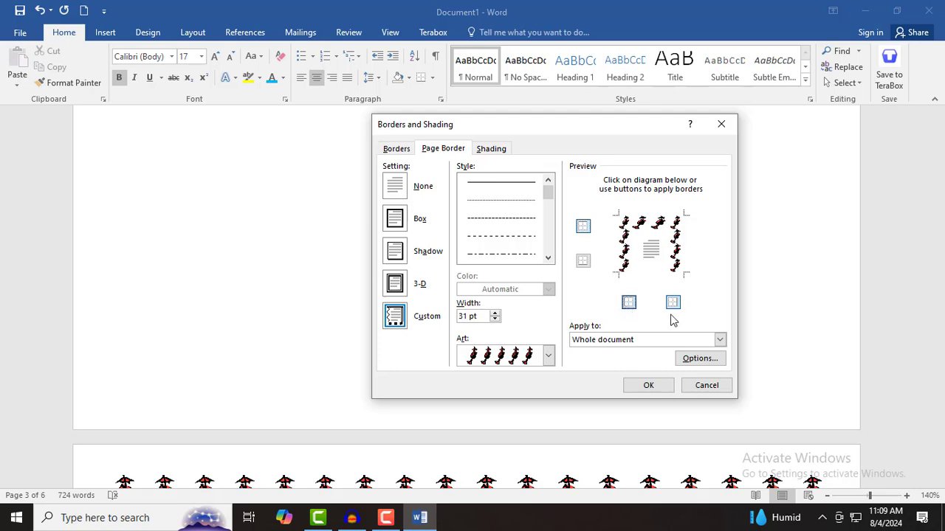
{"action": "left_click", "coordinate": [653, 385]}
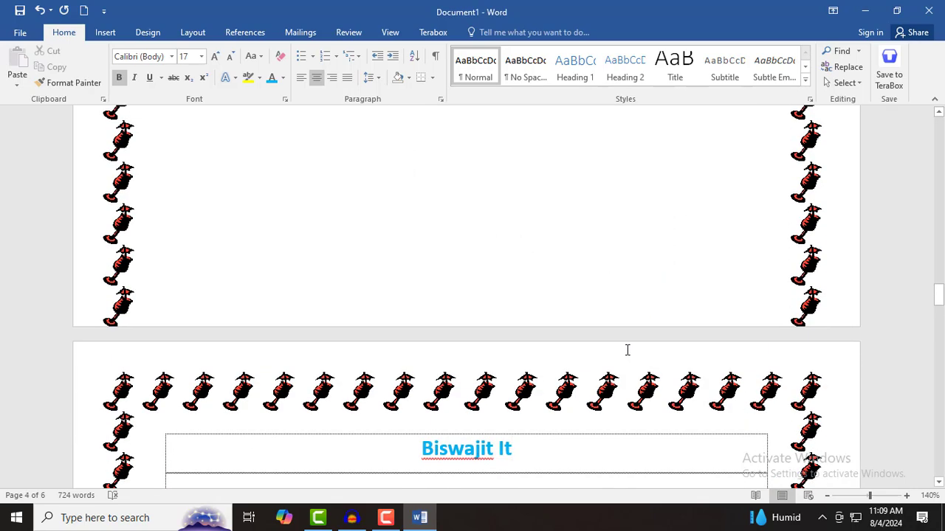
- Scroll back to the top of page 1 to view the figure-art border
{"action": "scroll", "coordinate": [627, 350], "scroll_direction": "up", "scroll_amount": 15}
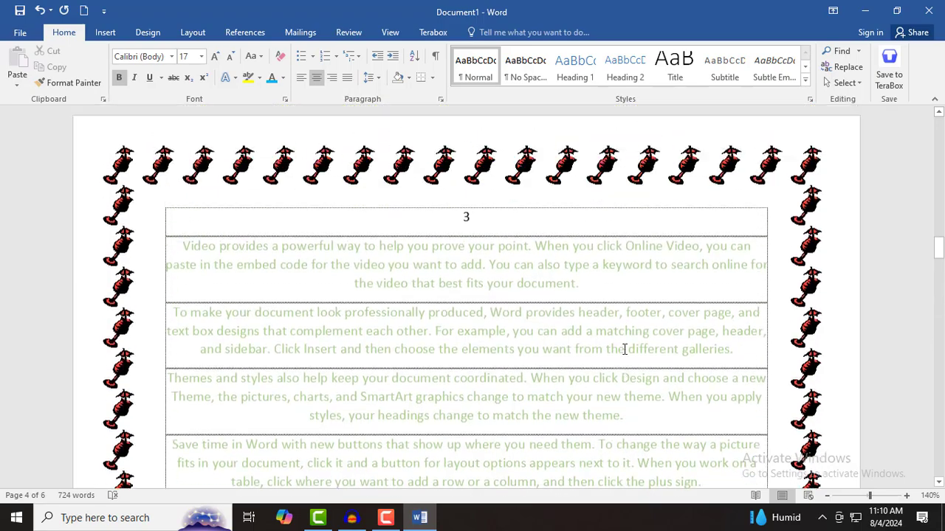
{"action": "scroll", "coordinate": [625, 348], "scroll_direction": "down", "scroll_amount": 14}
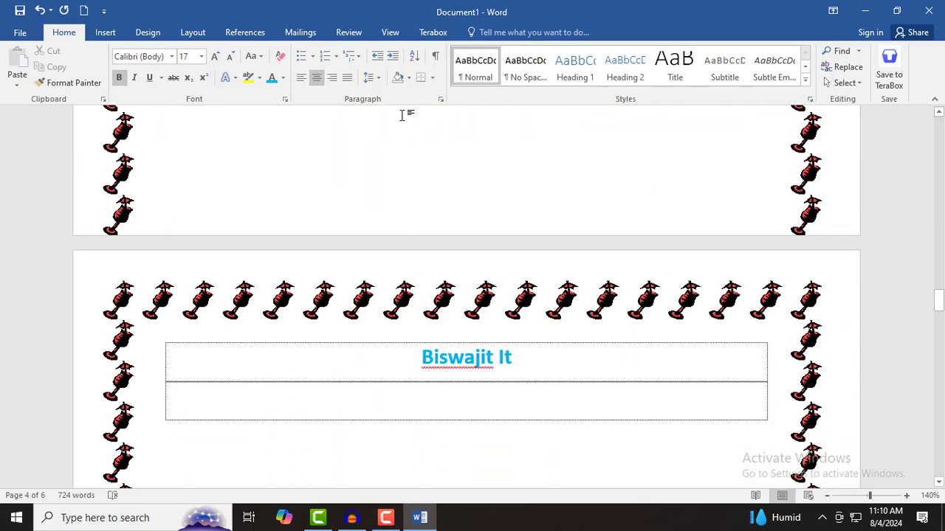
{"action": "scroll", "coordinate": [414, 169], "scroll_direction": "up", "scroll_amount": 13}
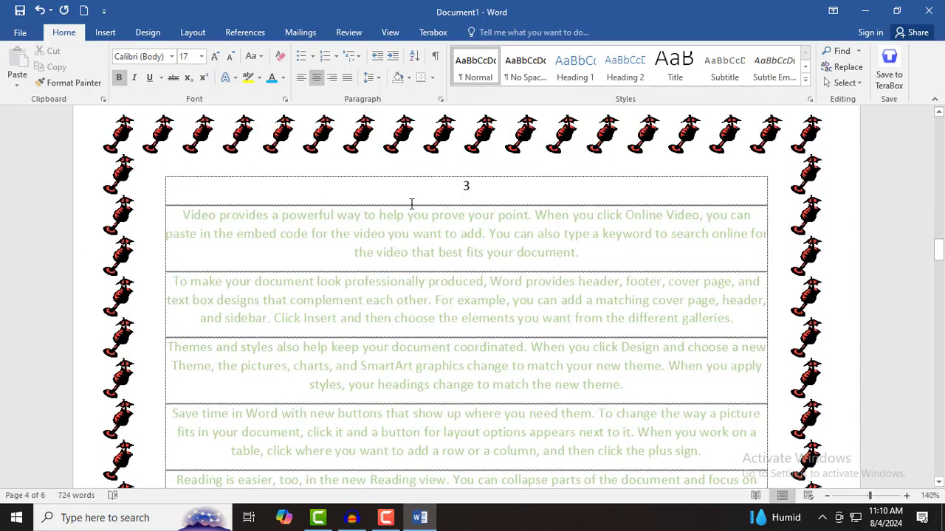
{"action": "scroll", "coordinate": [407, 198], "scroll_direction": "down", "scroll_amount": 11}
{"action": "scroll", "coordinate": [408, 196], "scroll_direction": "up", "scroll_amount": 12}
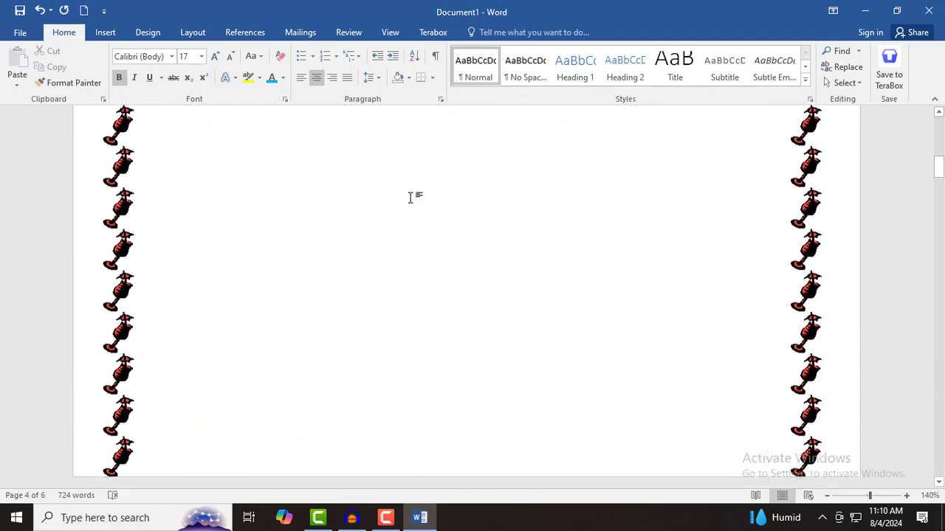
{"action": "scroll", "coordinate": [412, 195], "scroll_direction": "up", "scroll_amount": 20}
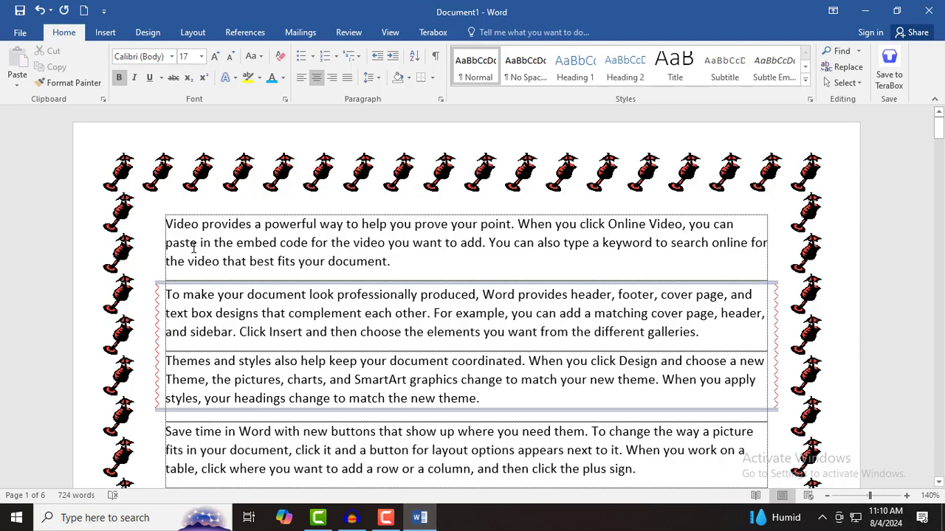
- Give the phrase 'Video provides a powerful way to help' a dark grey shading fill
{"action": "left_click_drag", "start_coordinate": [167, 223], "coordinate": [375, 227]}
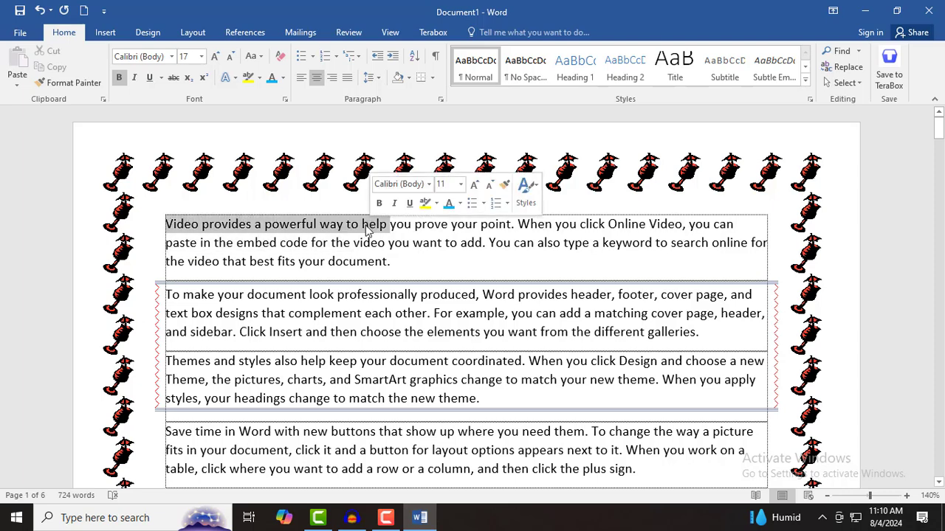
{"action": "left_click", "coordinate": [433, 77]}
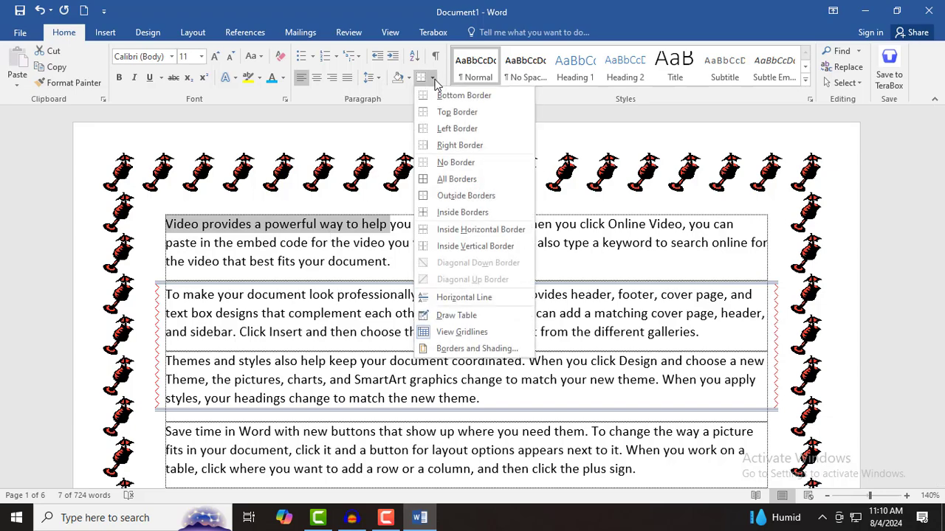
{"action": "left_click", "coordinate": [438, 350]}
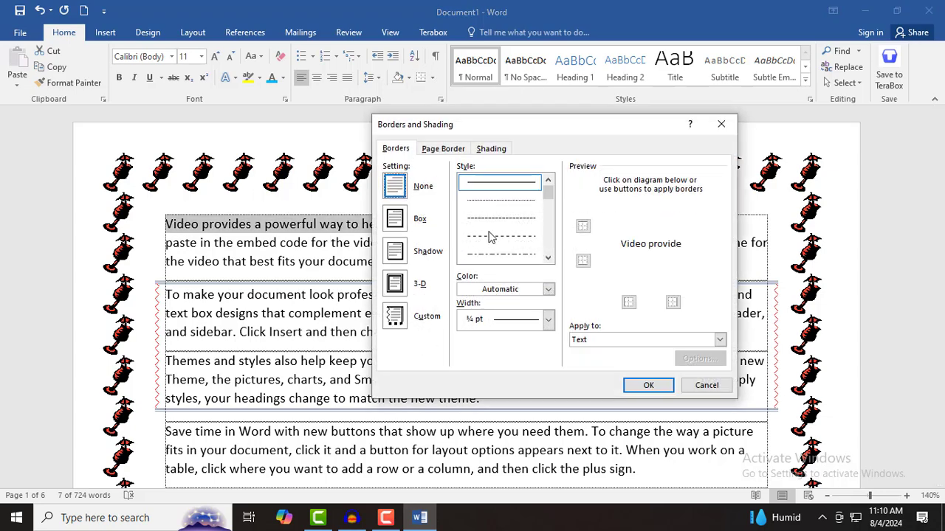
{"action": "left_click", "coordinate": [489, 152]}
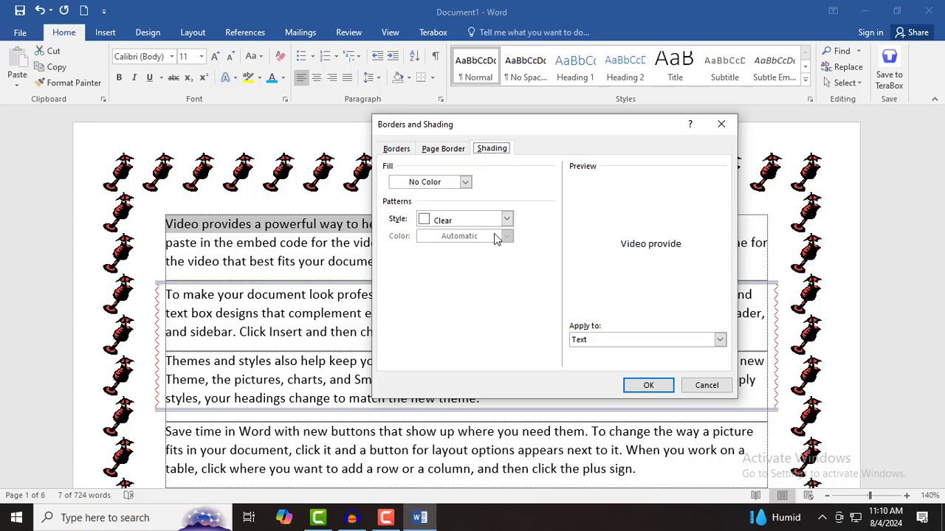
{"action": "left_click", "coordinate": [471, 186]}
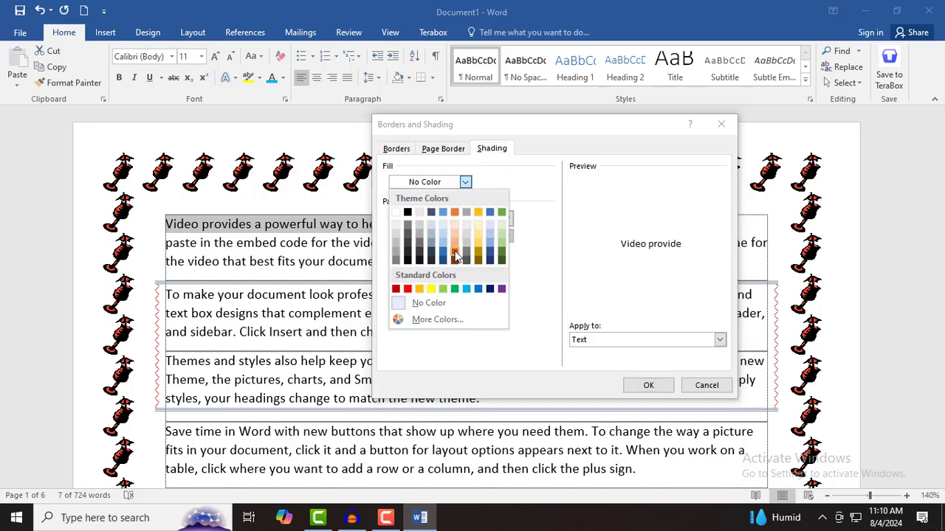
{"action": "left_click", "coordinate": [408, 245]}
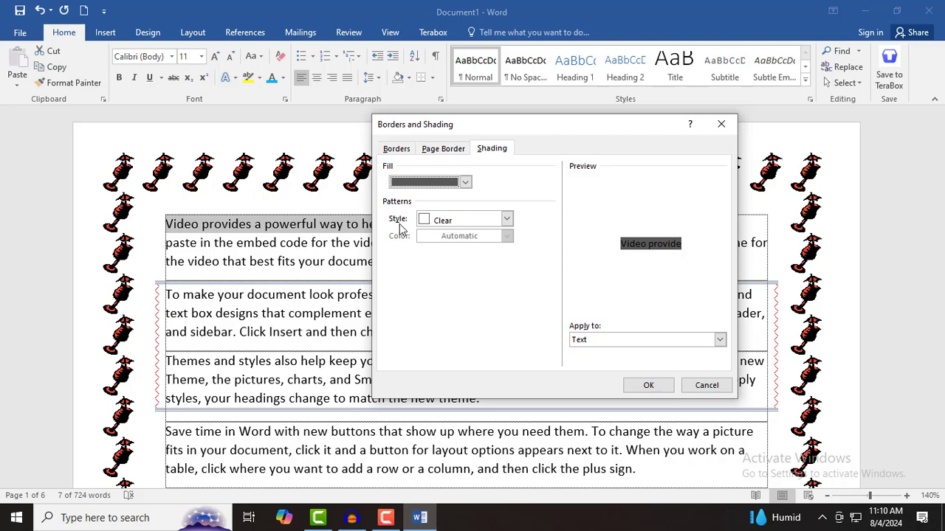
- Add an orange Dk Trellis shading pattern, applied to the selected text only
{"action": "left_click", "coordinate": [507, 220]}
{"action": "left_click_drag", "start_coordinate": [509, 254], "coordinate": [507, 285]}
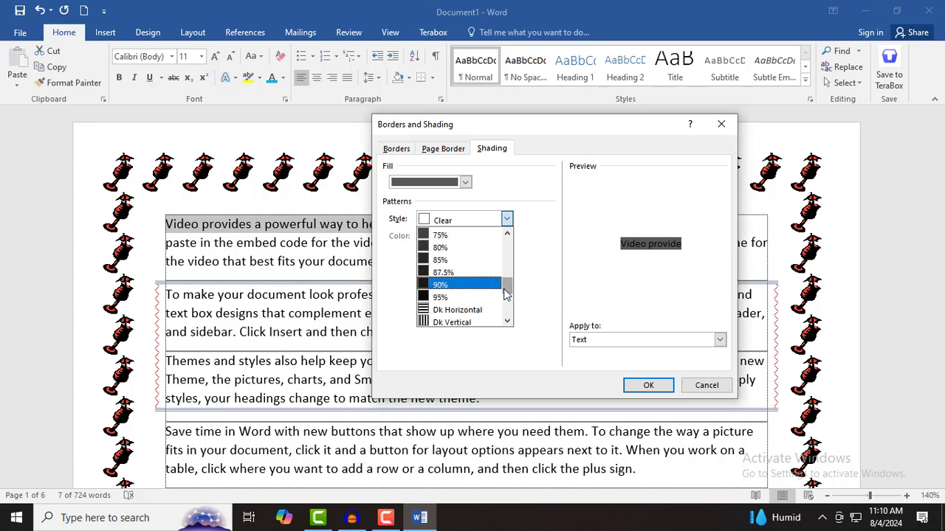
{"action": "scroll", "coordinate": [473, 288], "scroll_direction": "down", "scroll_amount": 3}
{"action": "left_click", "coordinate": [445, 249]}
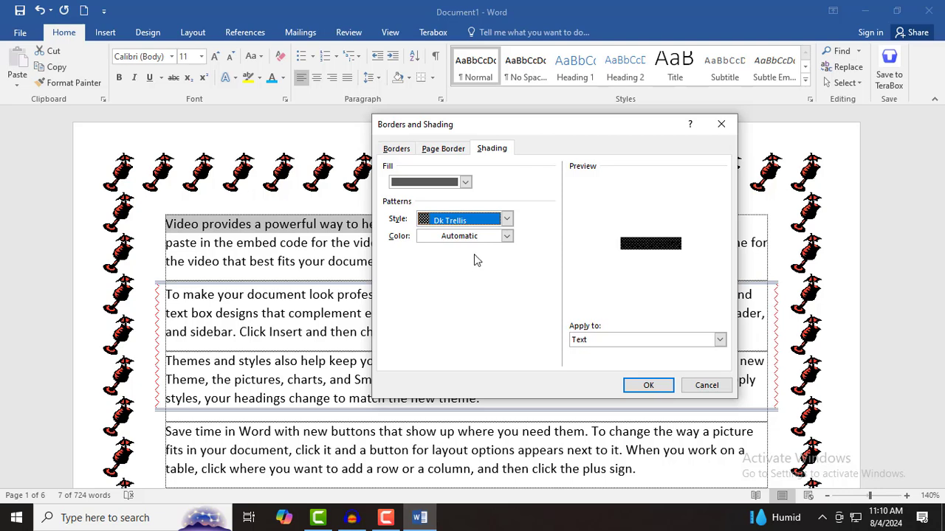
{"action": "left_click", "coordinate": [507, 236]}
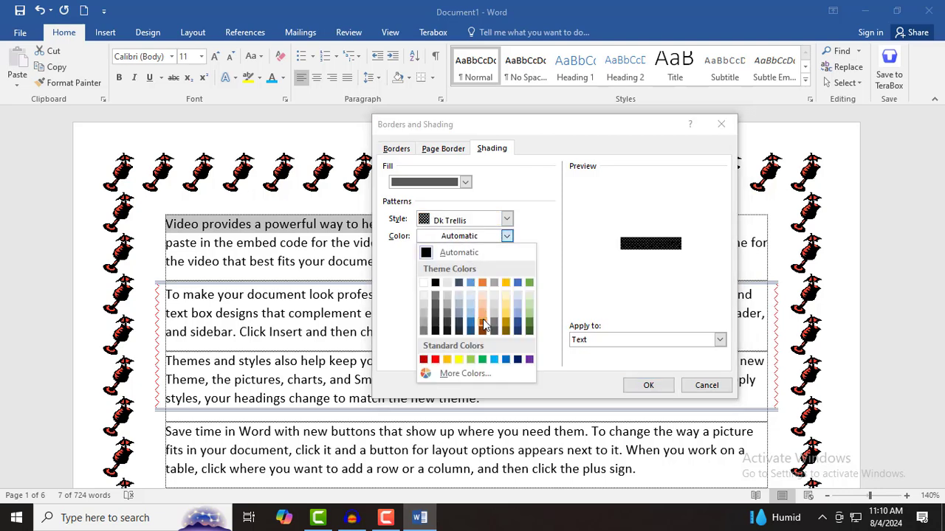
{"action": "left_click", "coordinate": [483, 322]}
{"action": "left_click", "coordinate": [614, 340]}
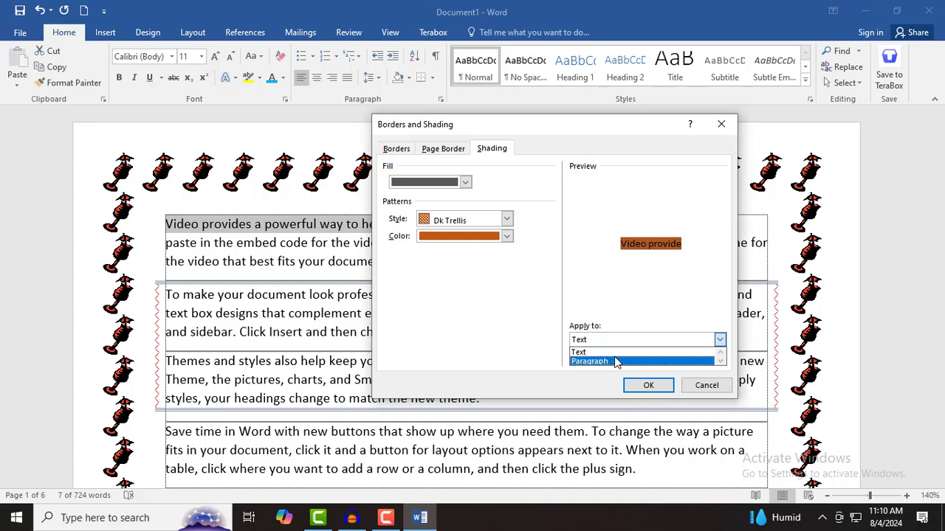
{"action": "left_click", "coordinate": [614, 353]}
{"action": "left_click", "coordinate": [648, 386]}
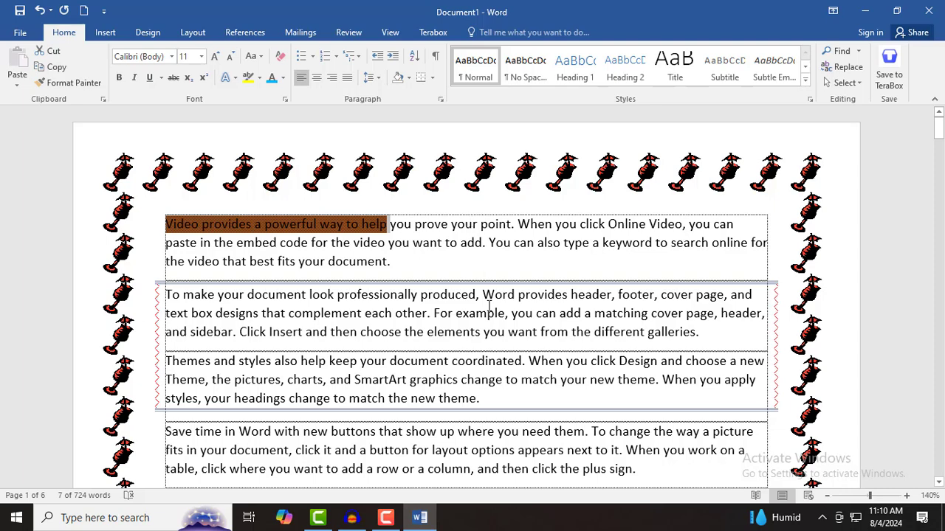
{"action": "left_click", "coordinate": [196, 298]}
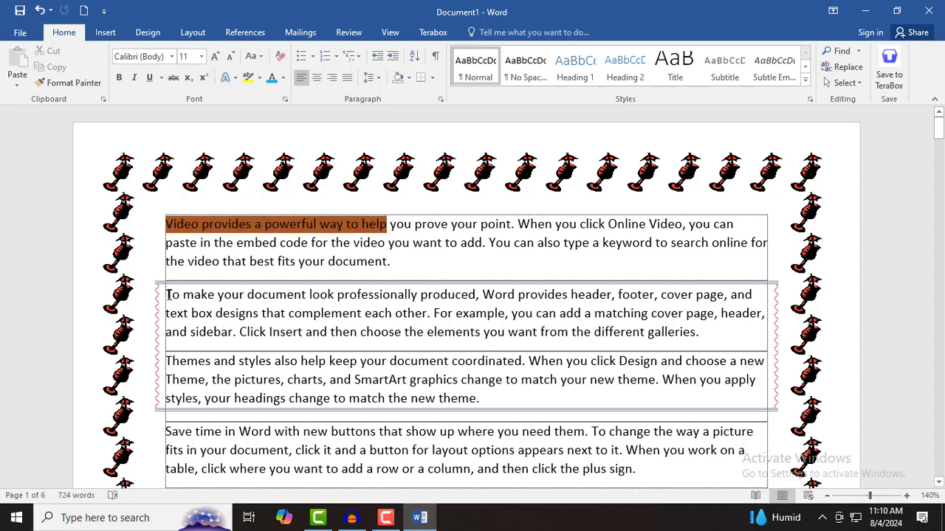
- Give the paragraphs starting 'To make your document' a light blue shading fill
{"action": "left_click_drag", "start_coordinate": [169, 294], "coordinate": [250, 337]}
{"action": "left_click", "coordinate": [319, 337]}
{"action": "left_click", "coordinate": [431, 77]}
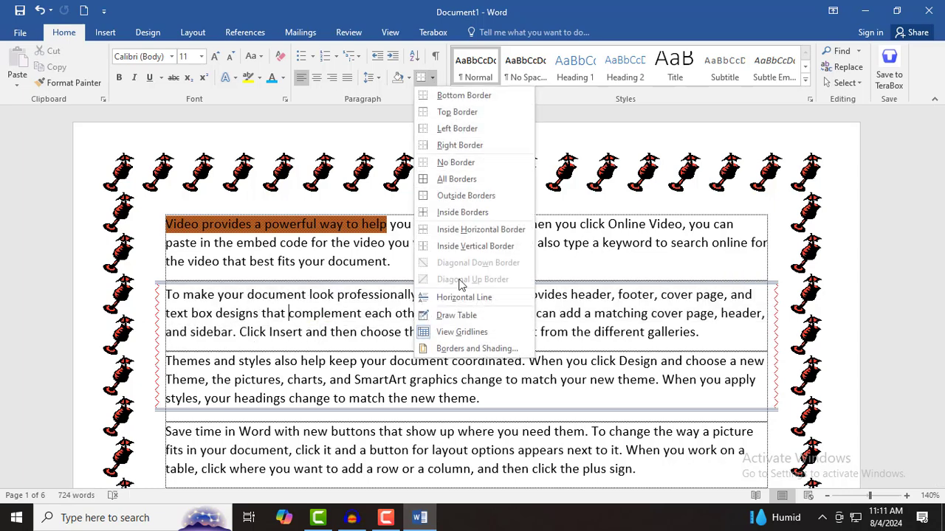
{"action": "left_click", "coordinate": [476, 348]}
{"action": "left_click", "coordinate": [492, 149]}
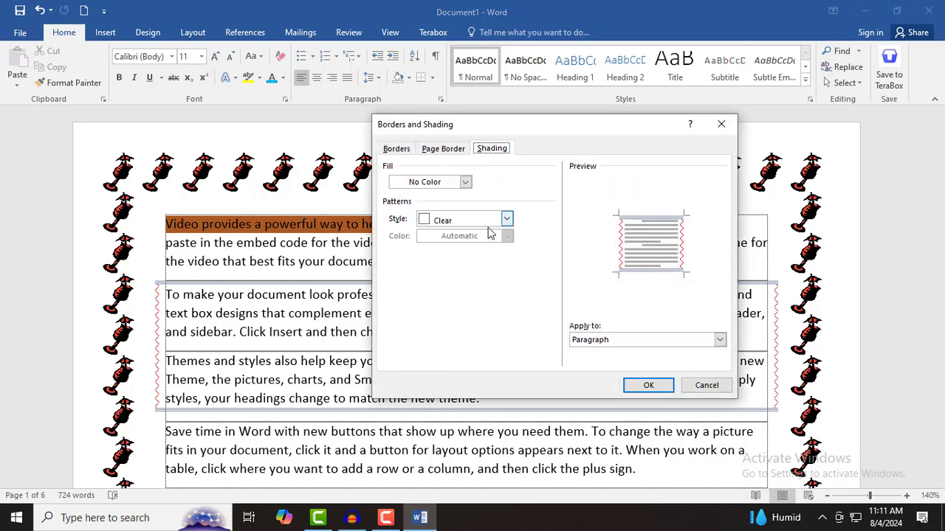
{"action": "left_click", "coordinate": [465, 182]}
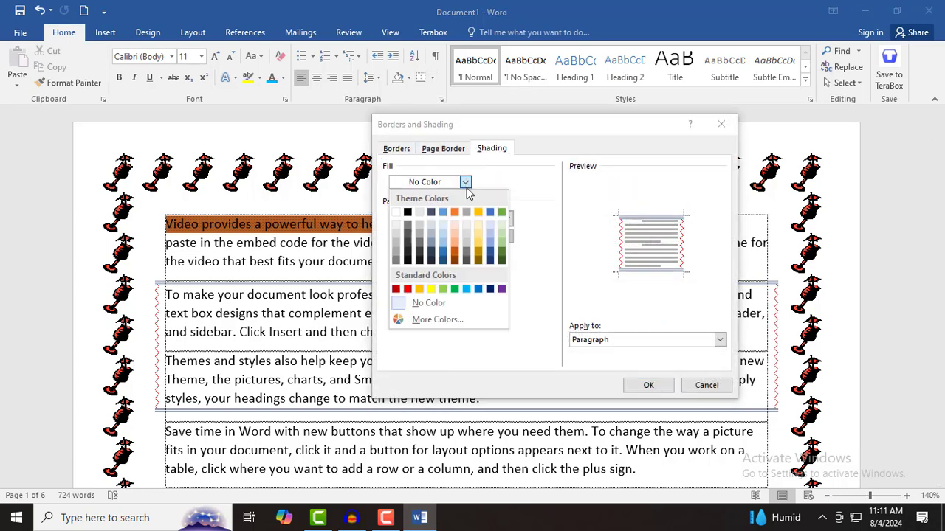
{"action": "left_click", "coordinate": [491, 246]}
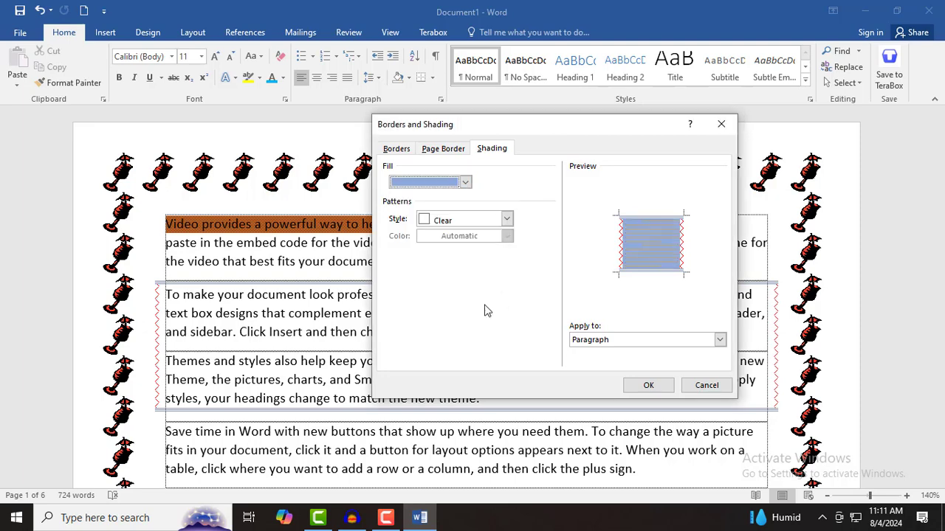
- Add a light blue Dk Horizontal pattern, applied to the whole paragraphs
{"action": "left_click", "coordinate": [476, 224]}
{"action": "scroll", "coordinate": [477, 295], "scroll_direction": "down", "scroll_amount": 6}
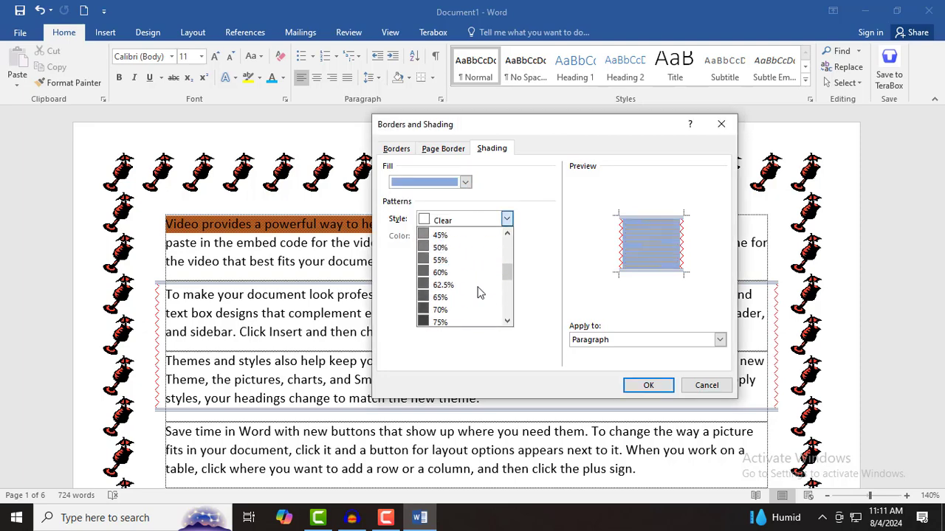
{"action": "left_click", "coordinate": [454, 287]}
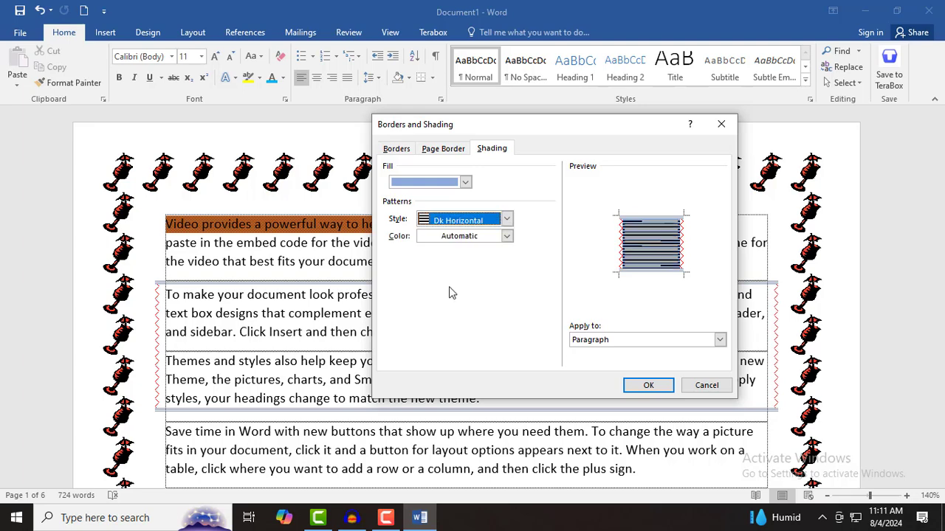
{"action": "left_click", "coordinate": [477, 236]}
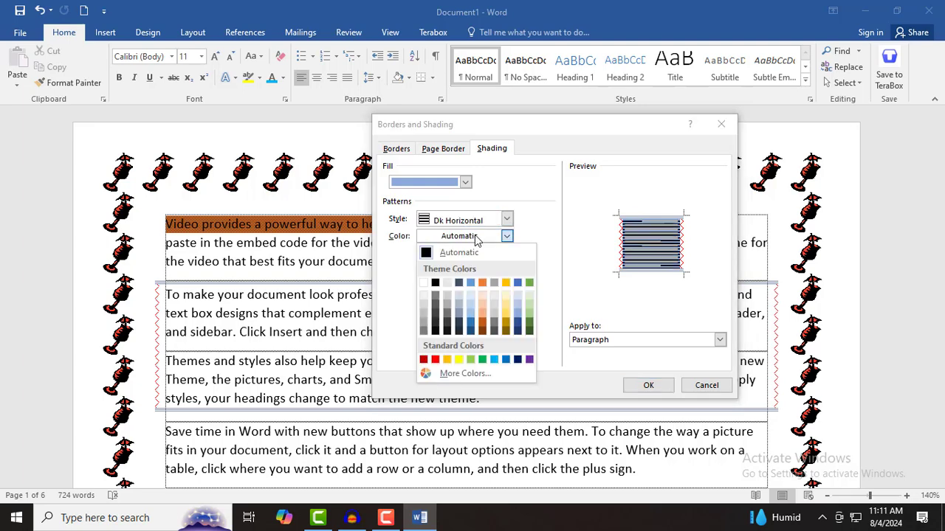
{"action": "left_click", "coordinate": [517, 312]}
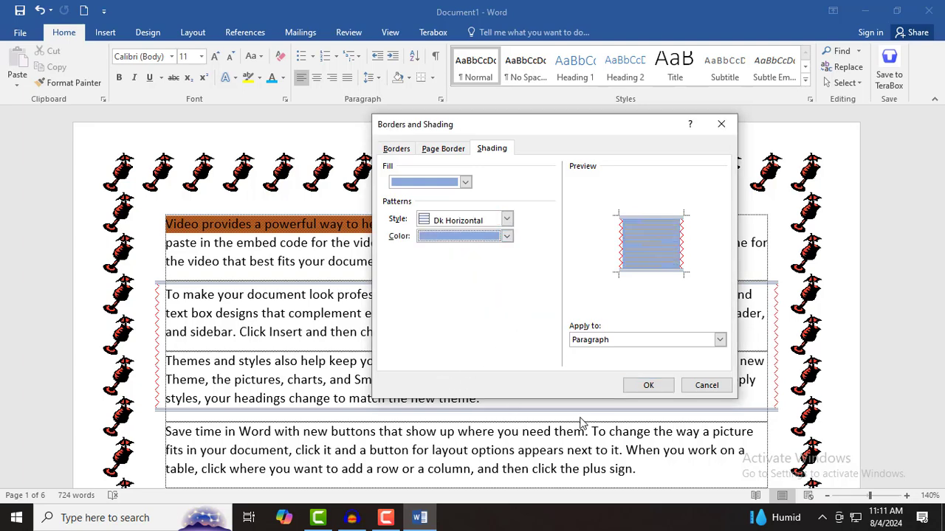
{"action": "left_click", "coordinate": [649, 342]}
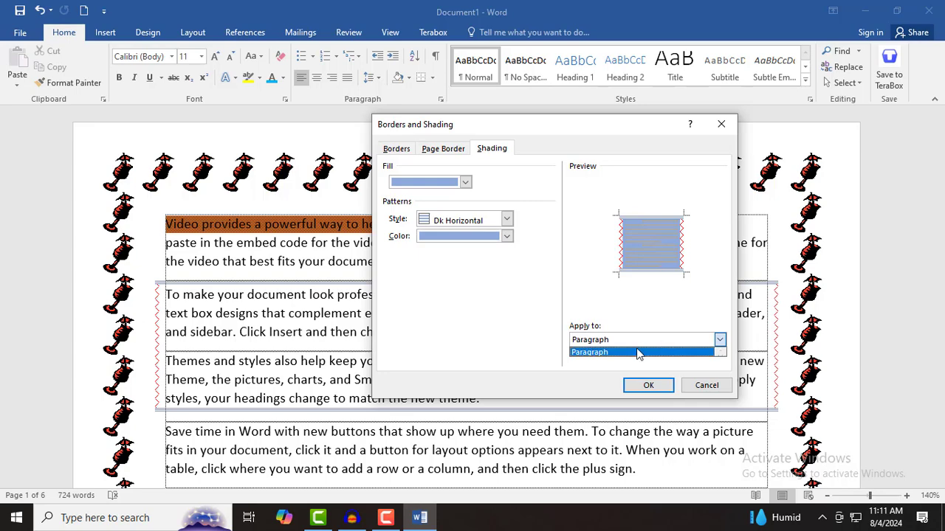
{"action": "left_click", "coordinate": [648, 385]}
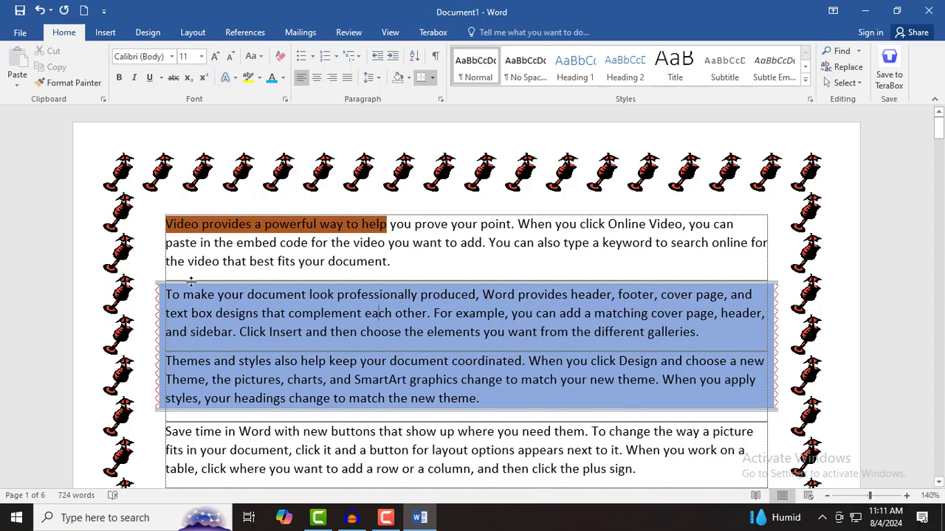
- Set the two bordered paragraphs' shading to Clear style with No Color fill
{"action": "mouse_move", "coordinate": [191, 292]}
{"action": "left_mouse_down"}
{"action": "mouse_move", "coordinate": [214, 313]}
{"action": "mouse_move", "coordinate": [255, 400]}
{"action": "mouse_move", "coordinate": [537, 401]}
{"action": "left_mouse_up"}
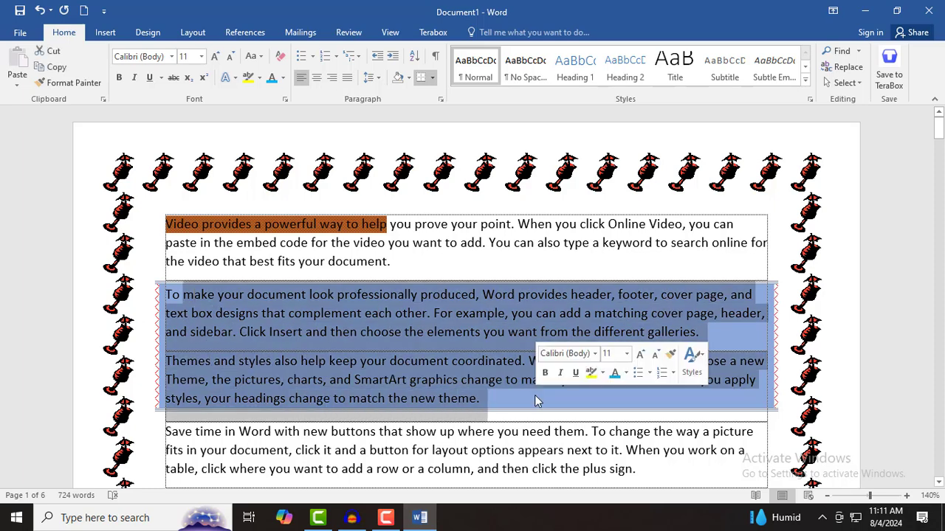
{"action": "left_click", "coordinate": [433, 77]}
{"action": "left_click", "coordinate": [487, 348]}
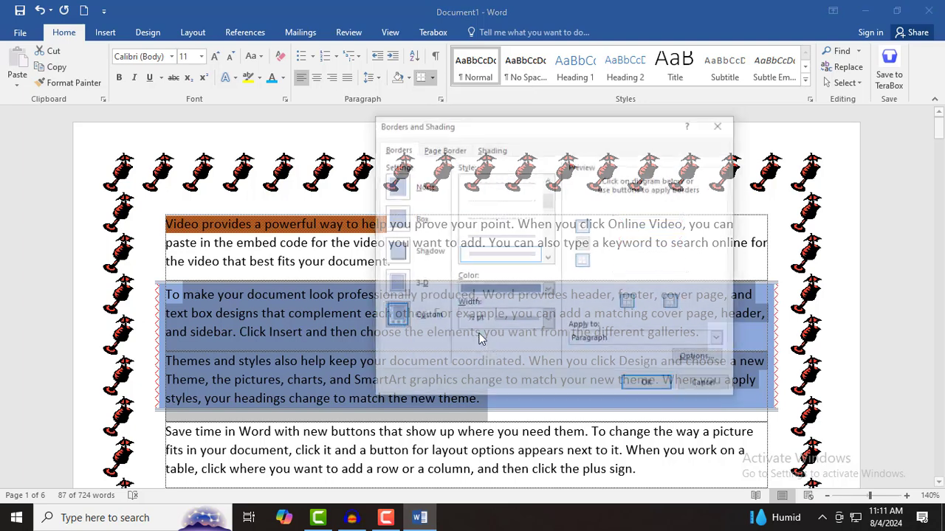
{"action": "left_click", "coordinate": [491, 148]}
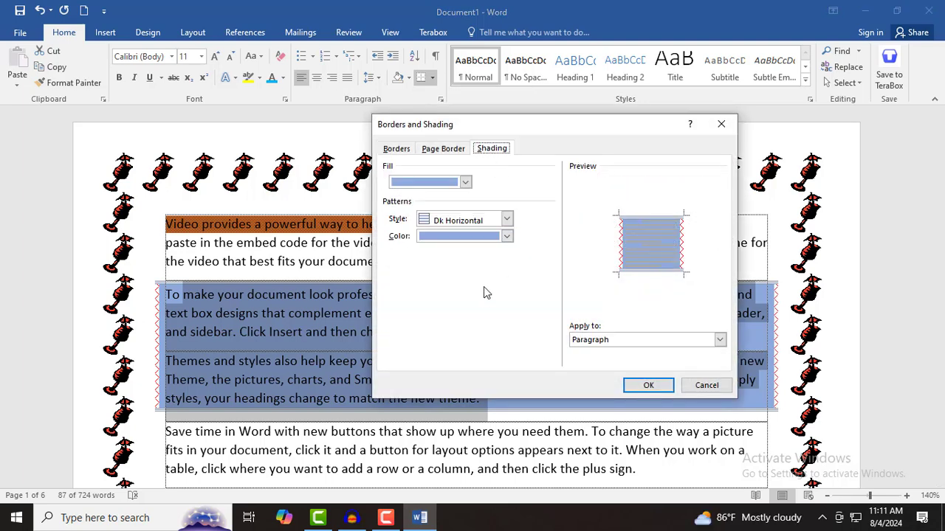
{"action": "left_click", "coordinate": [507, 219]}
{"action": "left_click_drag", "start_coordinate": [510, 279], "coordinate": [510, 242]}
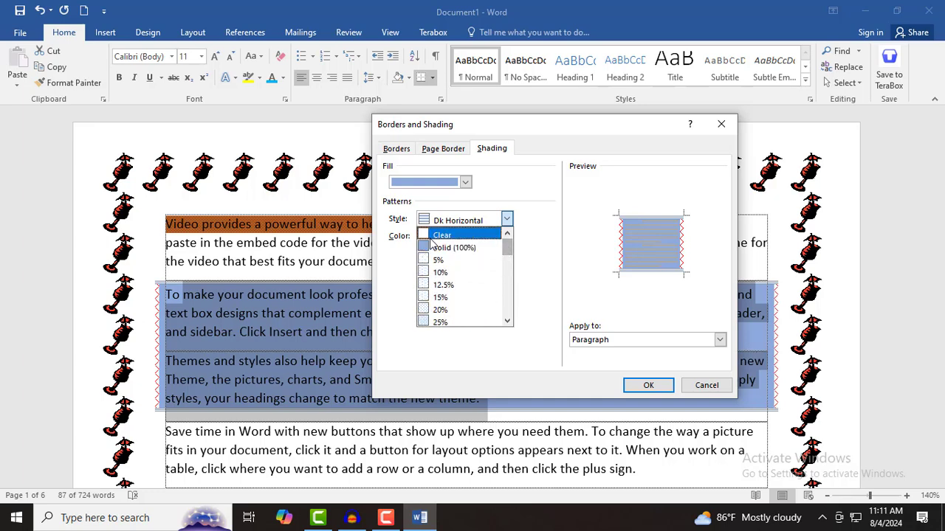
{"action": "left_click", "coordinate": [437, 235]}
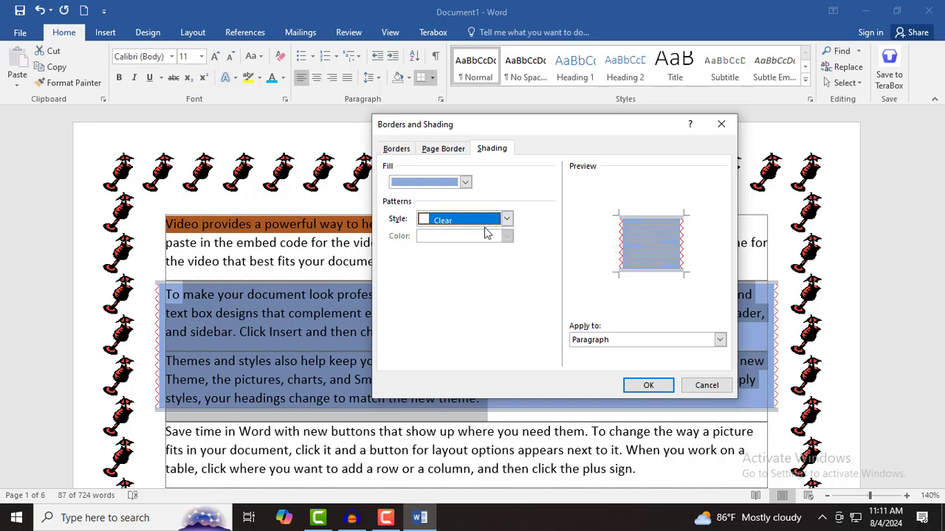
{"action": "left_click", "coordinate": [466, 184]}
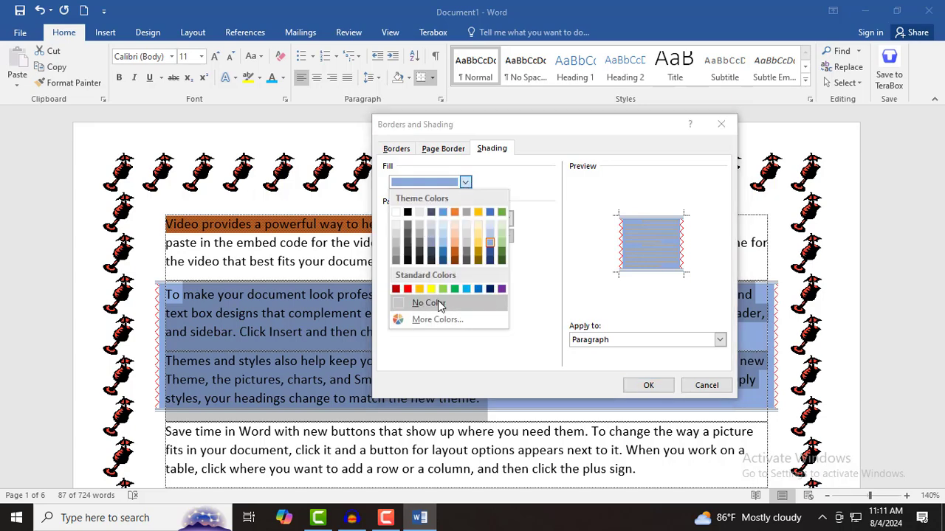
{"action": "left_click", "coordinate": [436, 303]}
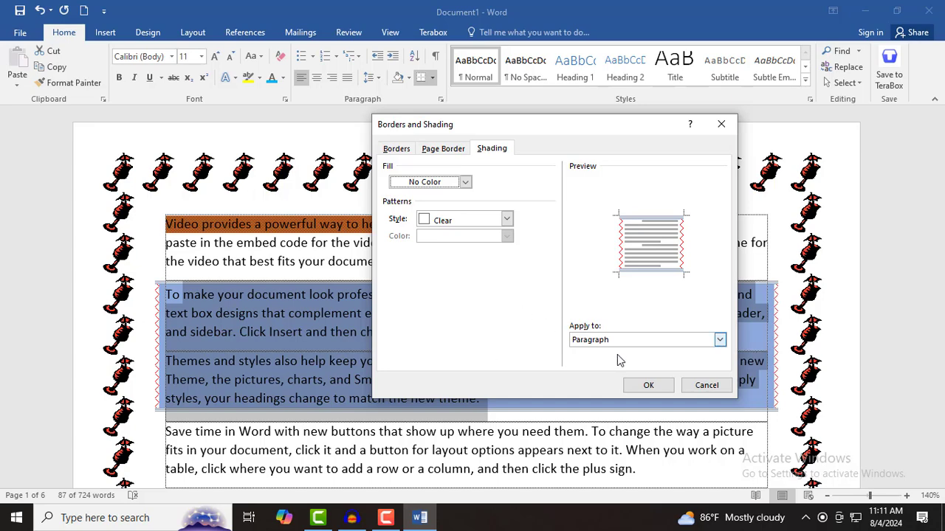
{"action": "left_click", "coordinate": [648, 386]}
{"action": "left_click", "coordinate": [263, 225]}
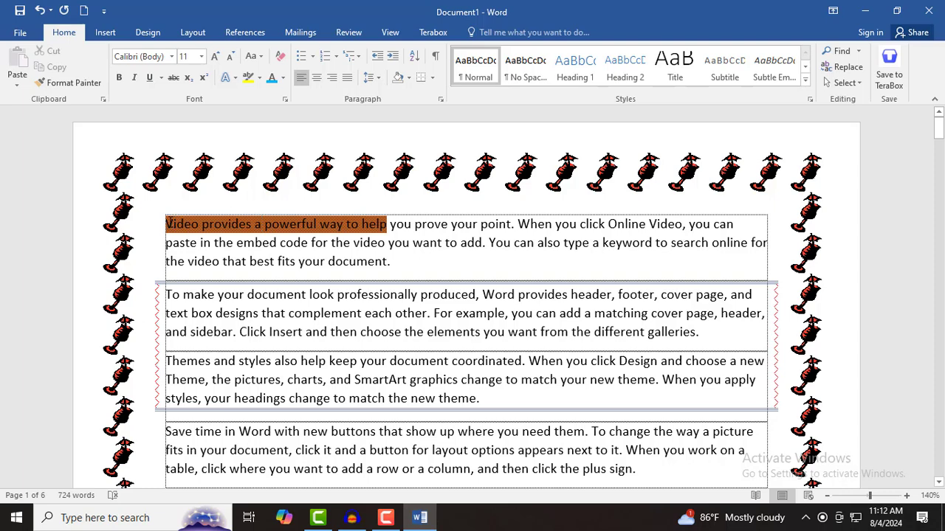
- Select the words 'provides a powerful' in the first line
{"action": "mouse_move", "coordinate": [198, 223]}
{"action": "left_mouse_down"}
{"action": "mouse_move", "coordinate": [373, 225]}
{"action": "mouse_move", "coordinate": [362, 225]}
{"action": "left_mouse_up"}
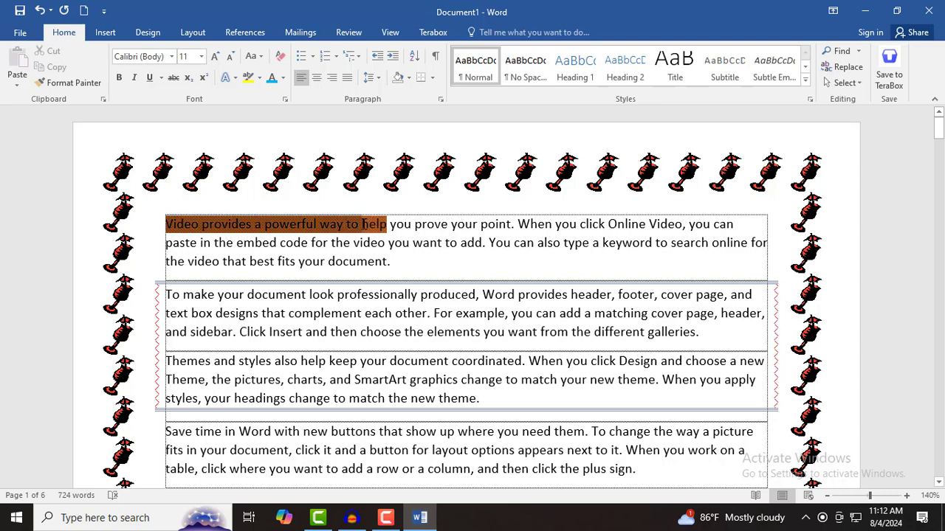
{"action": "left_click", "coordinate": [334, 235]}
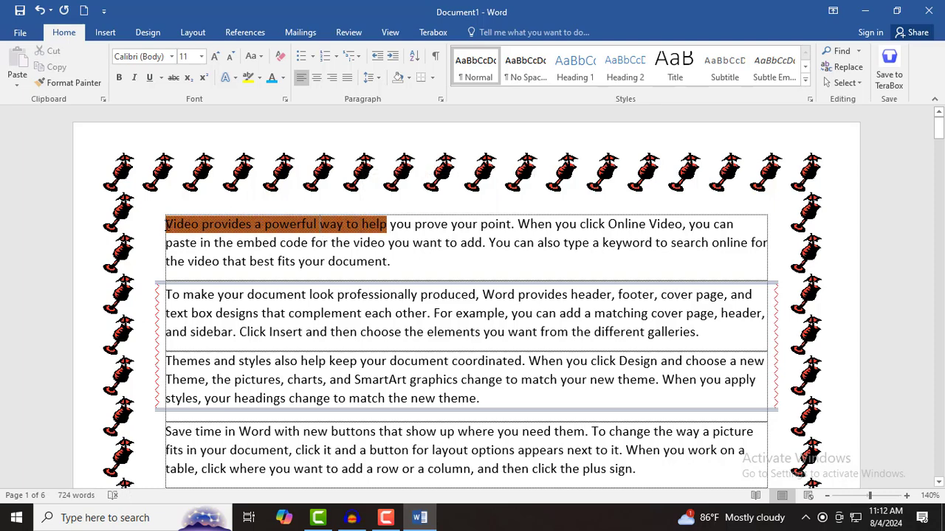
{"action": "left_click_drag", "start_coordinate": [166, 224], "coordinate": [412, 225]}
{"action": "left_click", "coordinate": [369, 261]}
{"action": "left_click_drag", "start_coordinate": [215, 225], "coordinate": [319, 226]}
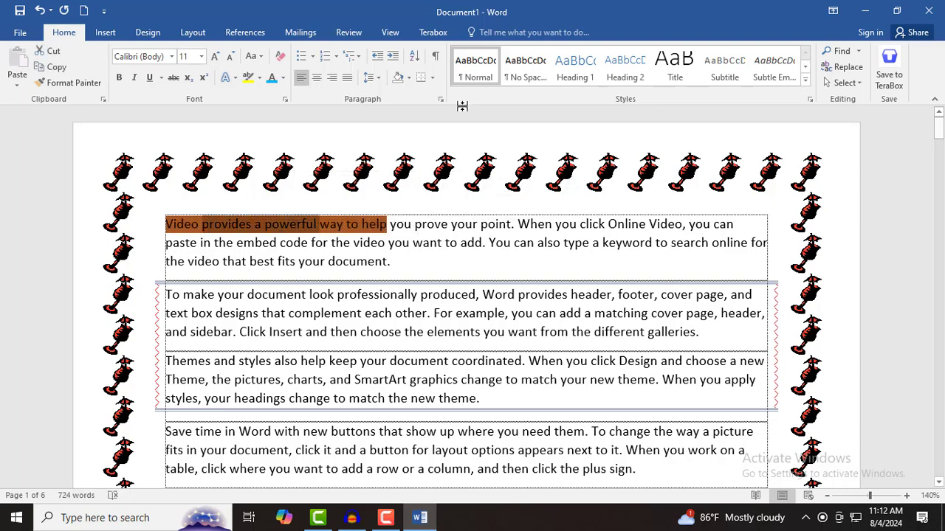
- Set those words' shading to Clear style with No Color fill
{"action": "left_click", "coordinate": [432, 80]}
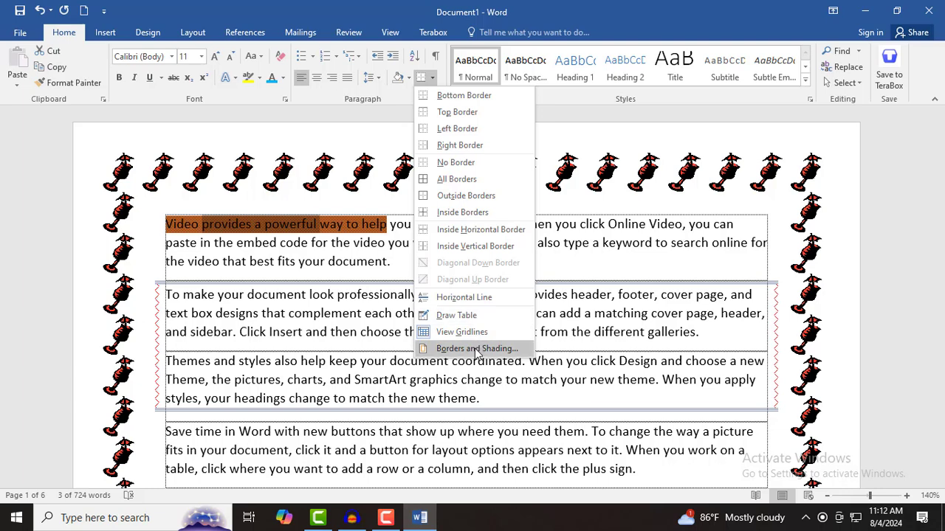
{"action": "left_click", "coordinate": [478, 350]}
{"action": "left_click", "coordinate": [490, 148]}
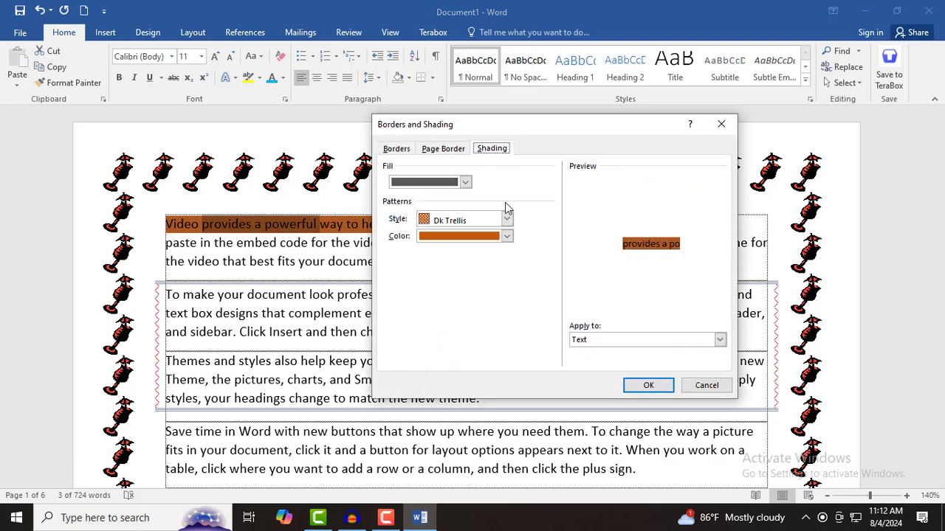
{"action": "left_click", "coordinate": [506, 220]}
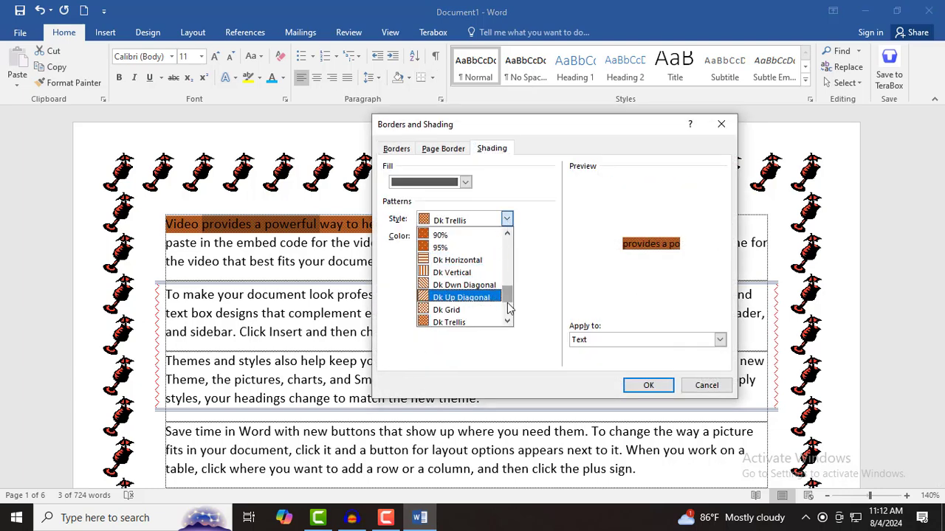
{"action": "left_click_drag", "start_coordinate": [507, 298], "coordinate": [506, 242]}
{"action": "left_click", "coordinate": [441, 235]}
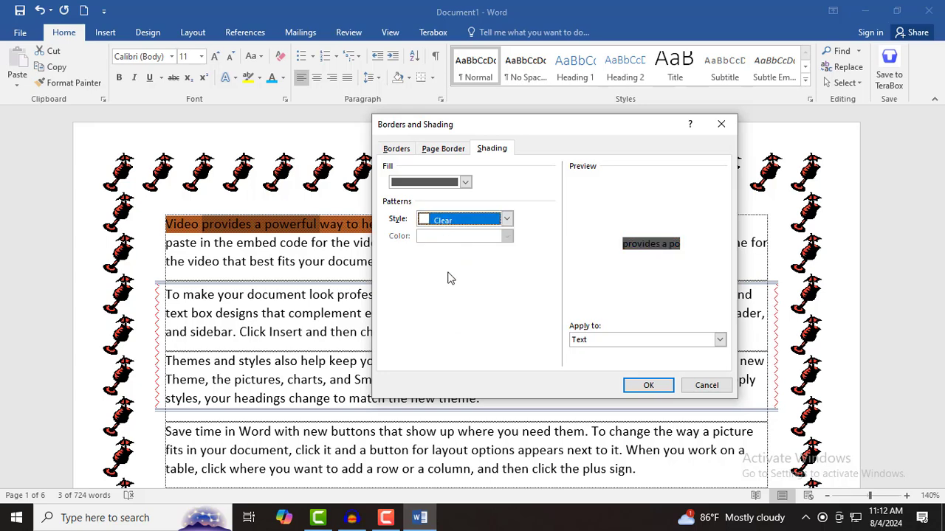
{"action": "left_click", "coordinate": [466, 183]}
{"action": "left_click", "coordinate": [434, 301]}
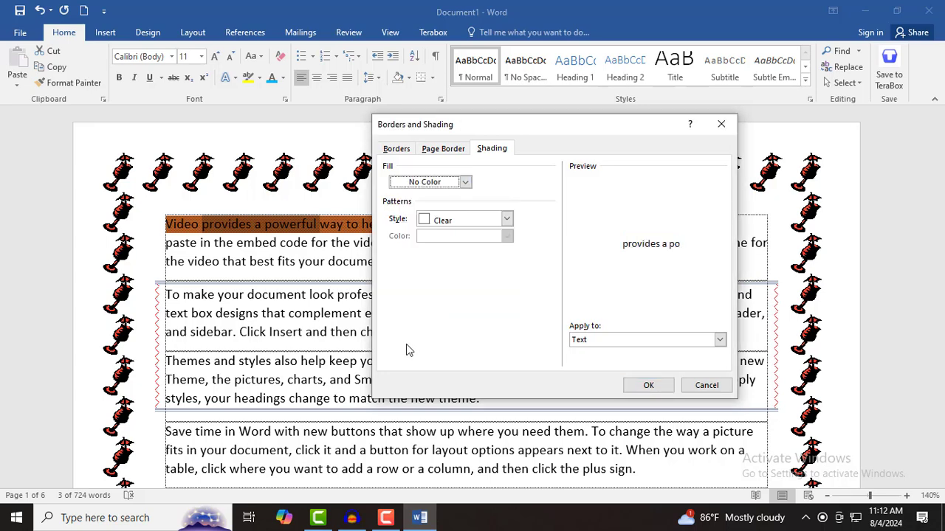
{"action": "left_click", "coordinate": [648, 385]}
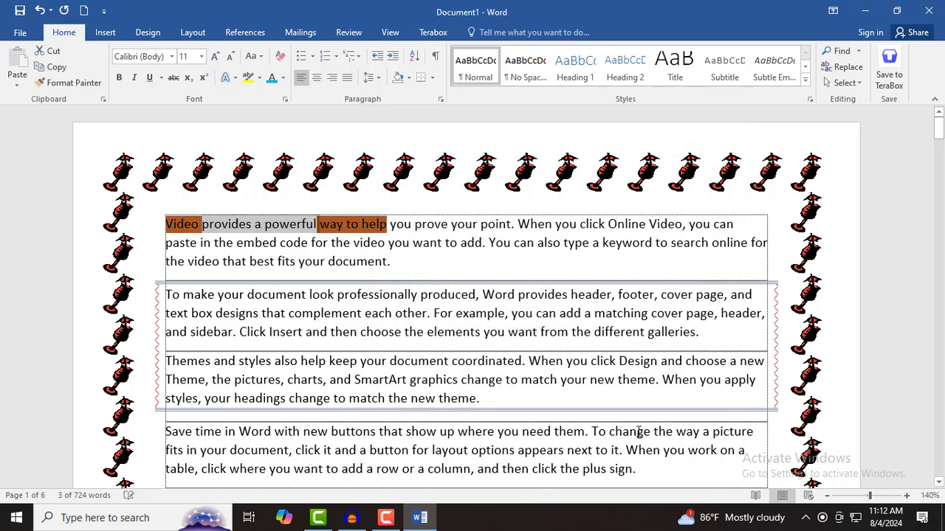
{"action": "left_click", "coordinate": [288, 262]}
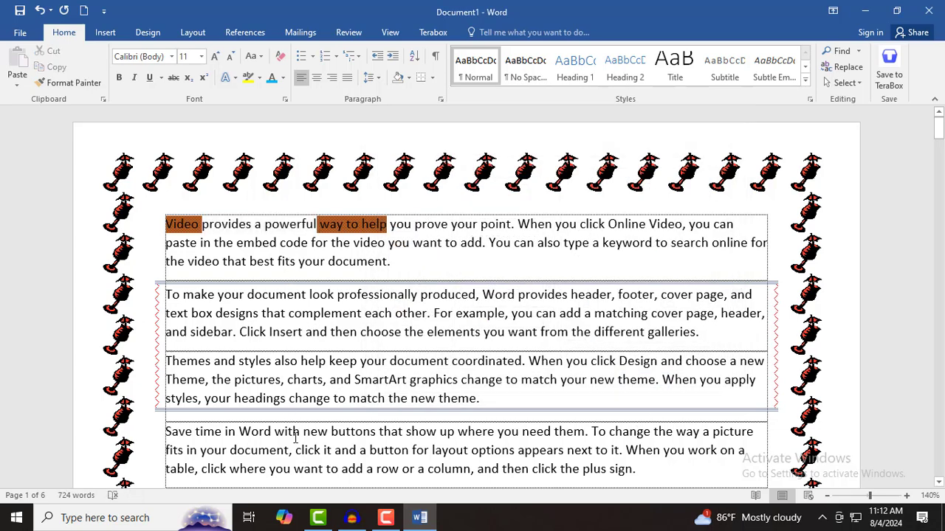
- Select 'Video provides a powerful way to help you' and confirm shading applies to Text
{"action": "left_click_drag", "start_coordinate": [413, 225], "coordinate": [162, 222]}
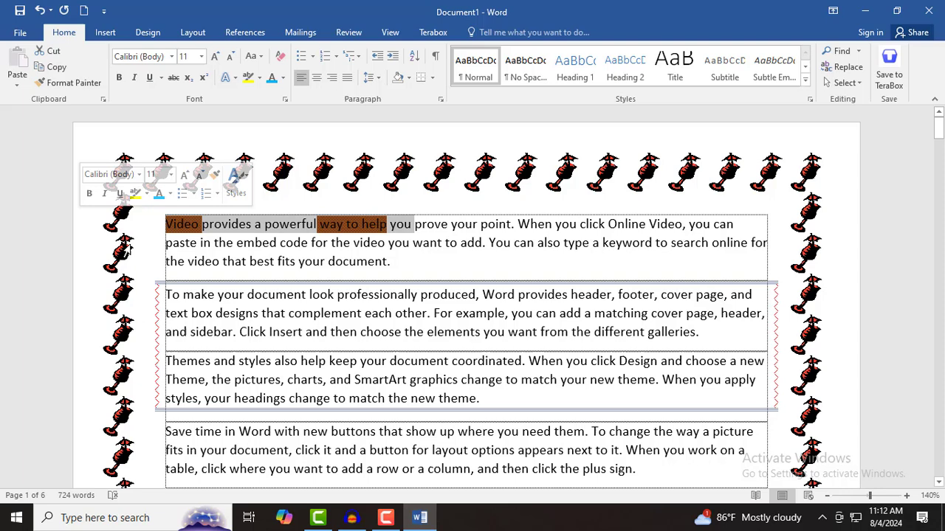
{"action": "left_click", "coordinate": [432, 77]}
{"action": "left_click", "coordinate": [478, 350]}
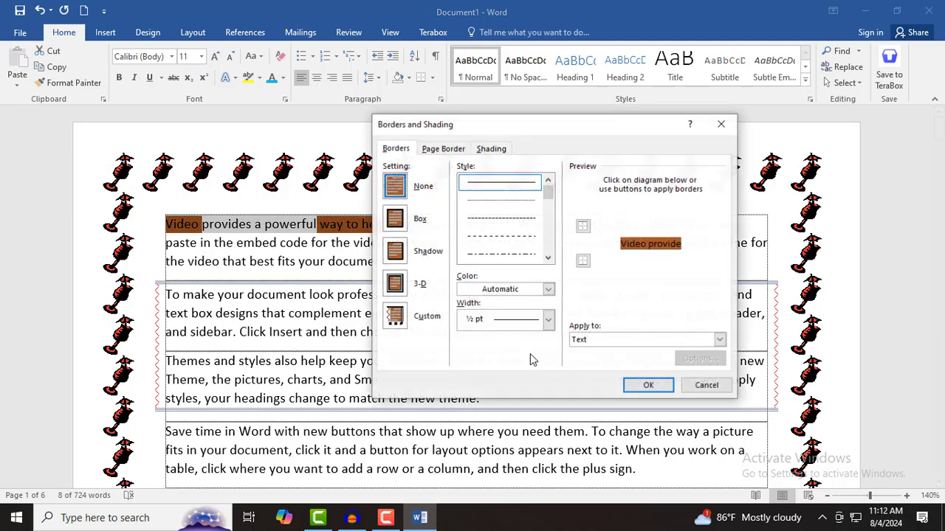
{"action": "left_click", "coordinate": [626, 340]}
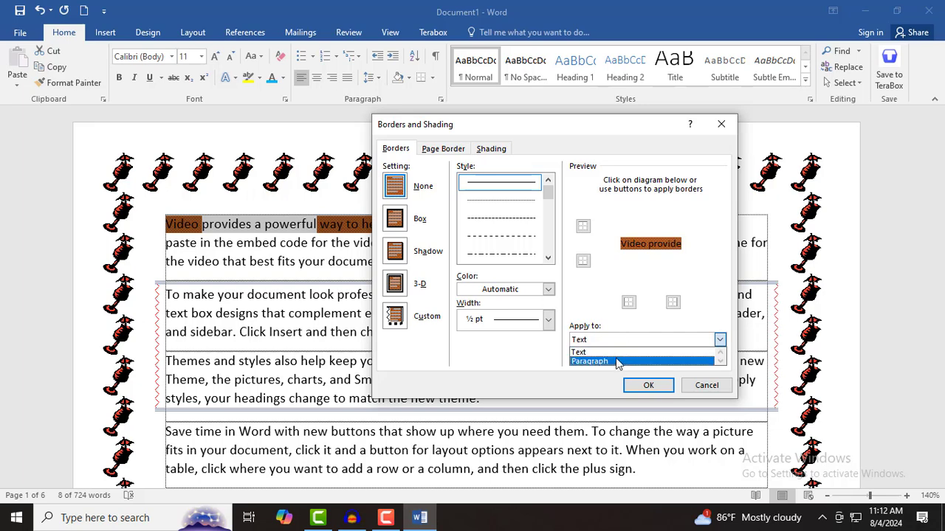
{"action": "left_click", "coordinate": [604, 355]}
{"action": "left_click", "coordinate": [639, 385]}
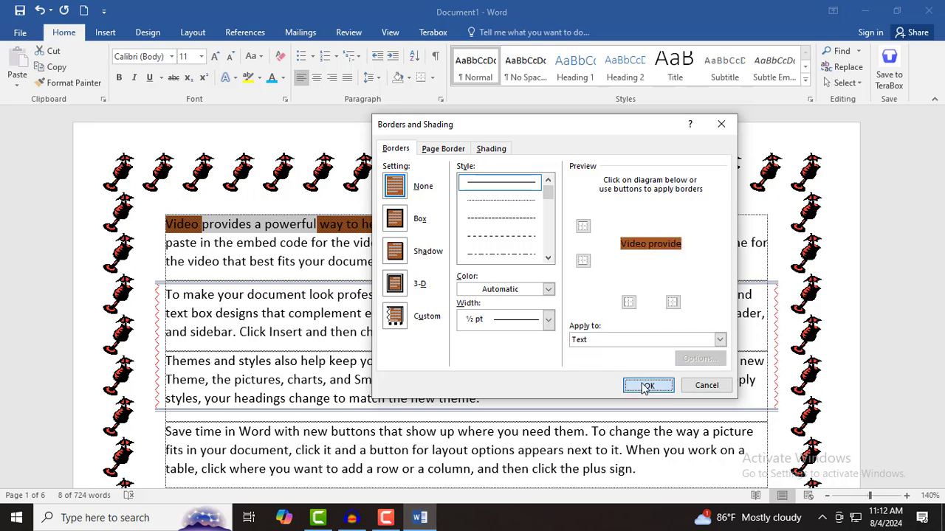
- Set No Color fill and Clear style to remove the remaining orange shading
{"action": "left_click", "coordinate": [433, 78]}
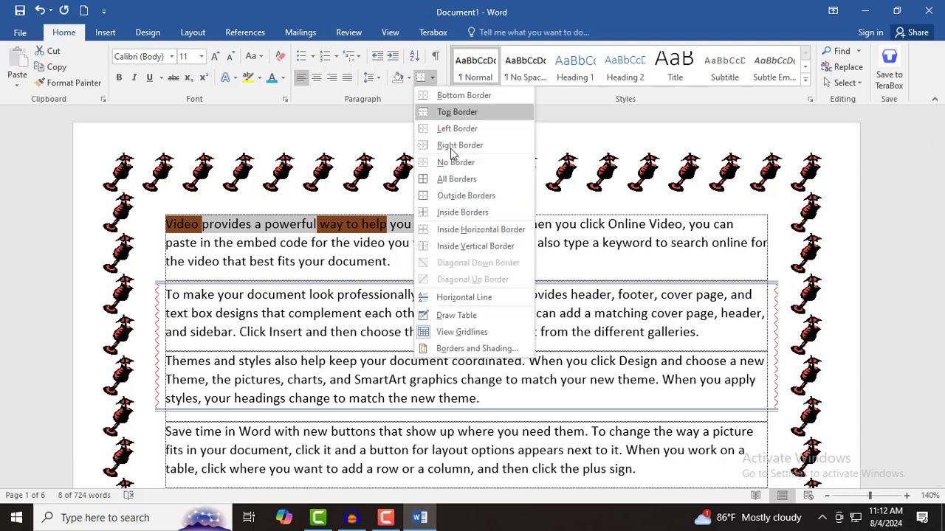
{"action": "left_click", "coordinate": [477, 349]}
{"action": "left_click", "coordinate": [492, 150]}
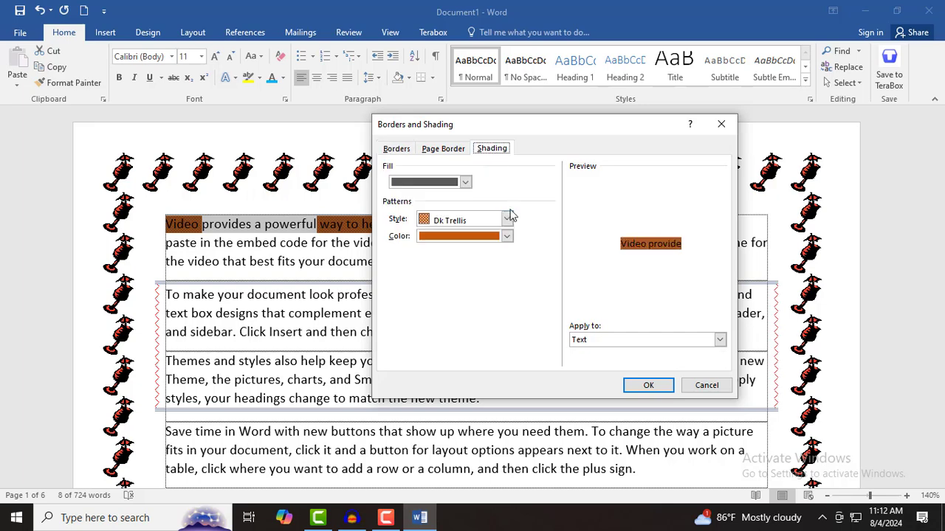
{"action": "left_click", "coordinate": [465, 182]}
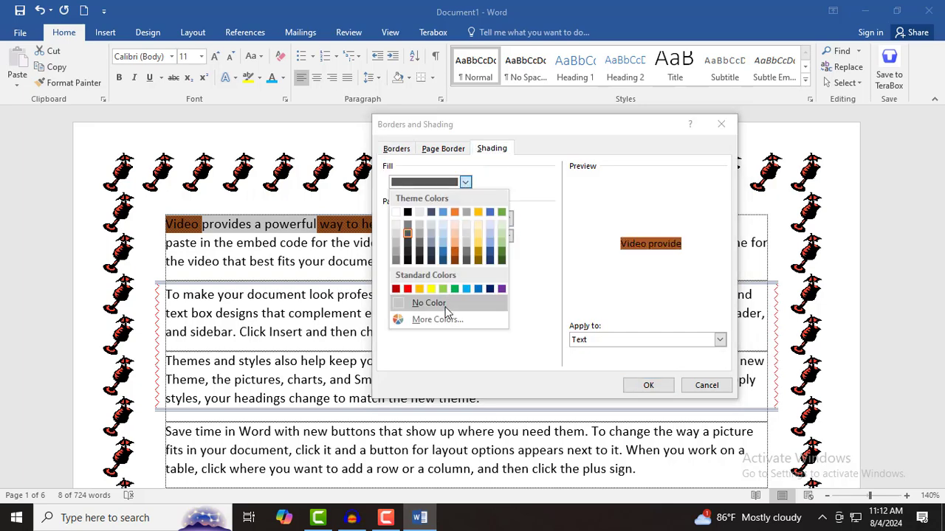
{"action": "left_click", "coordinate": [428, 303]}
{"action": "left_click", "coordinate": [507, 219]}
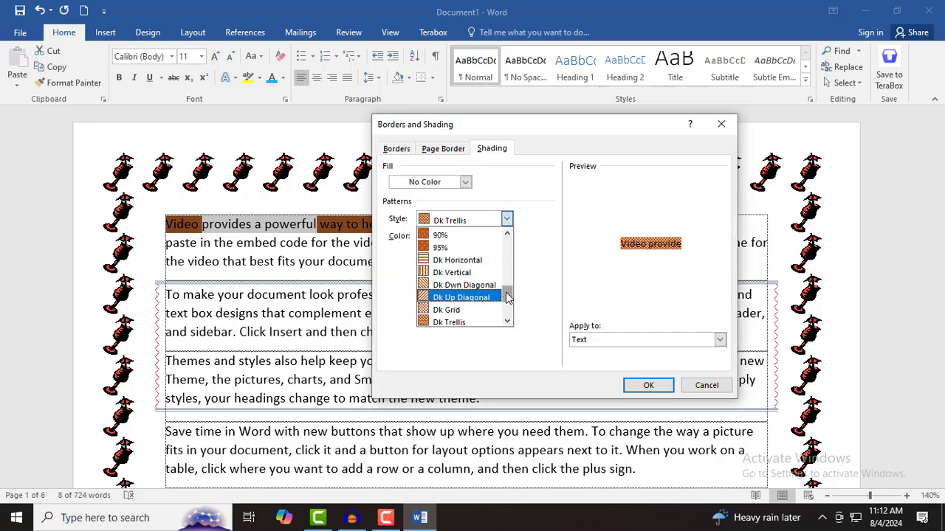
{"action": "scroll", "coordinate": [495, 287], "scroll_direction": "down", "scroll_amount": 2}
{"action": "scroll", "coordinate": [472, 280], "scroll_direction": "up", "scroll_amount": 8}
{"action": "left_click", "coordinate": [449, 234]}
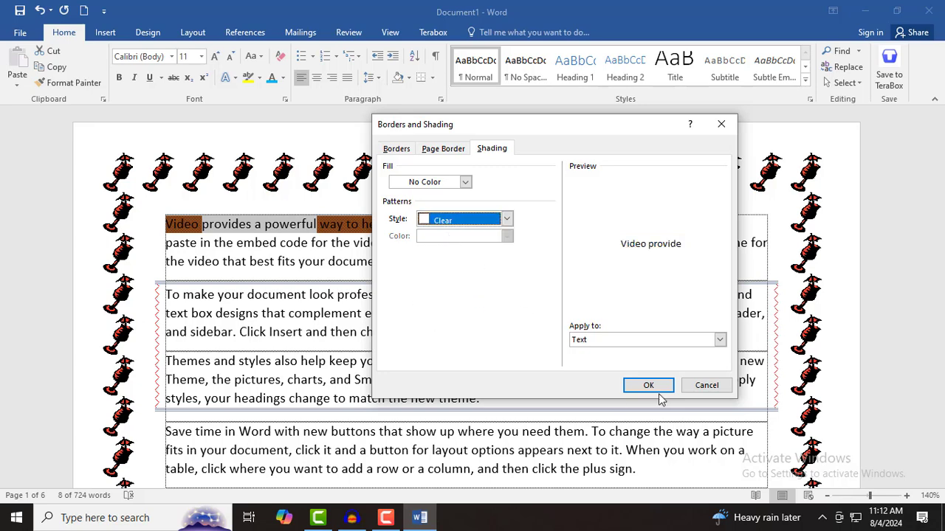
{"action": "left_click", "coordinate": [647, 386]}
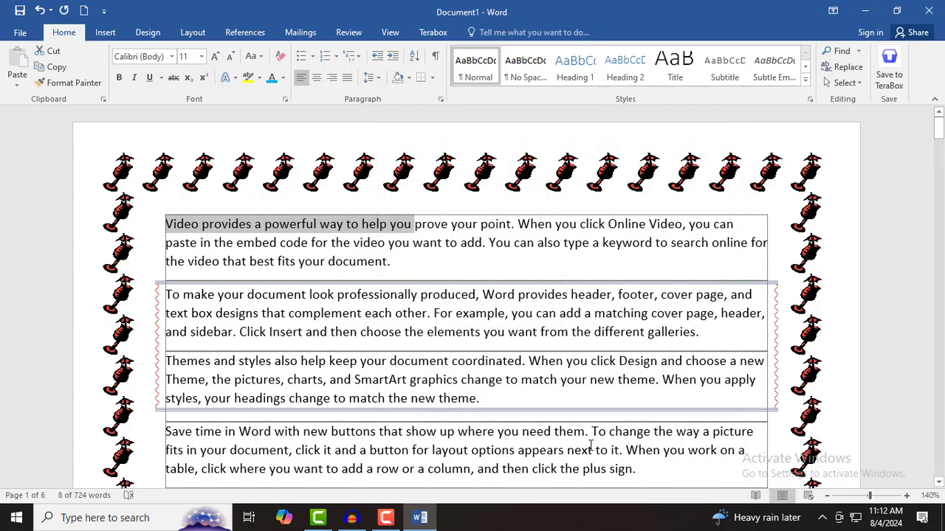
{"action": "left_click", "coordinate": [362, 245]}
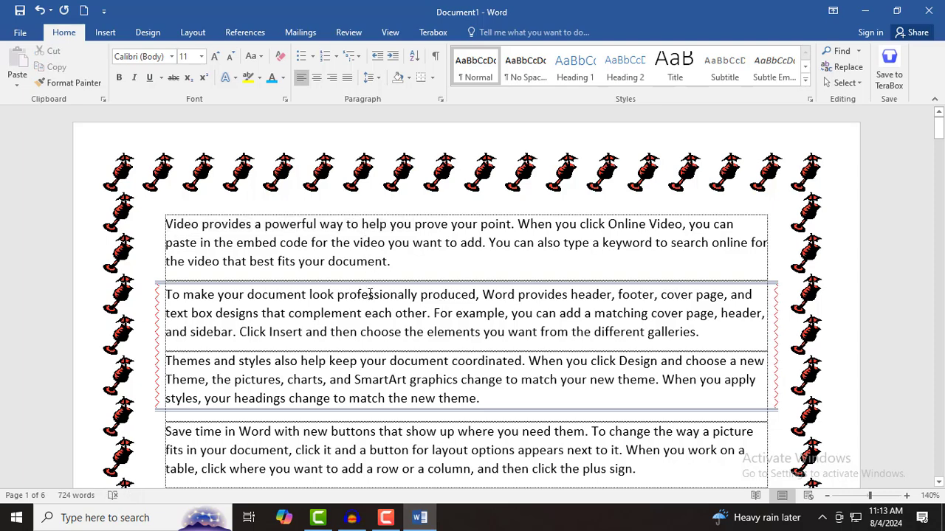